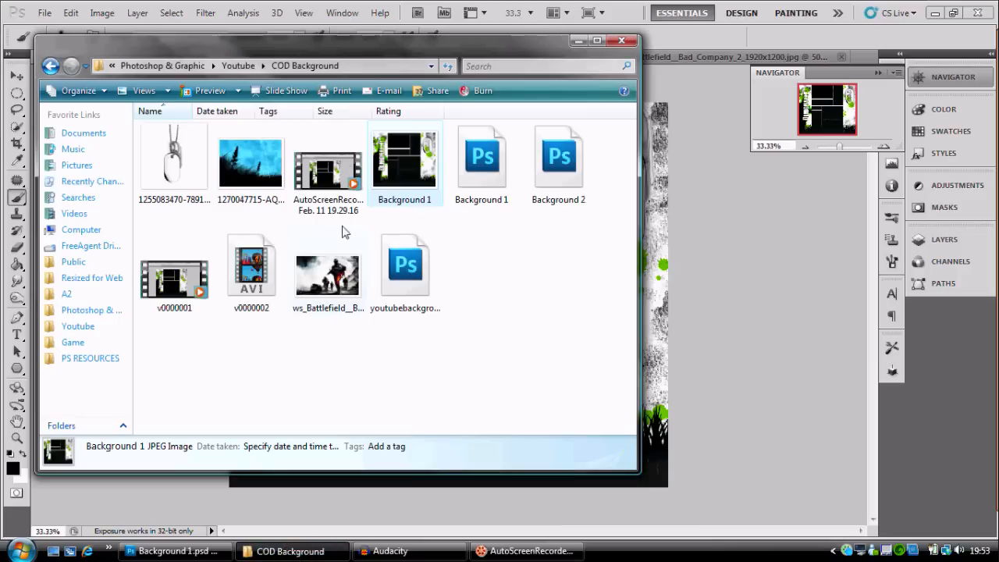
Open the YouTube background template file from the COD Background folder in Photoshop and show its full layer stack.
left_click_drag(406, 266, 863, 56)
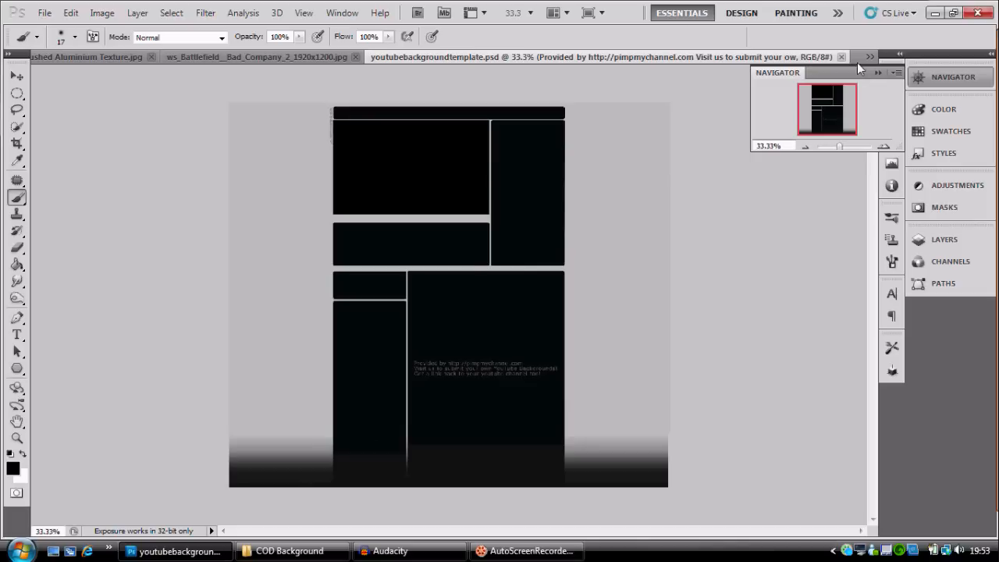
left_click(943, 240)
left_click_drag(903, 373, 903, 394)
left_click(767, 321)
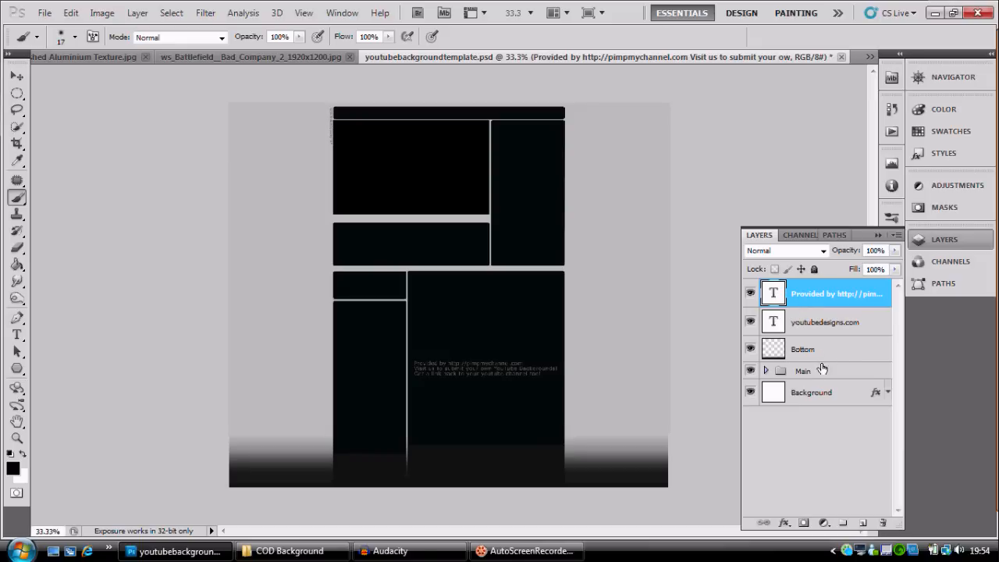
Add a new layer directly above the Background layer and fill it with white.
left_click(821, 394)
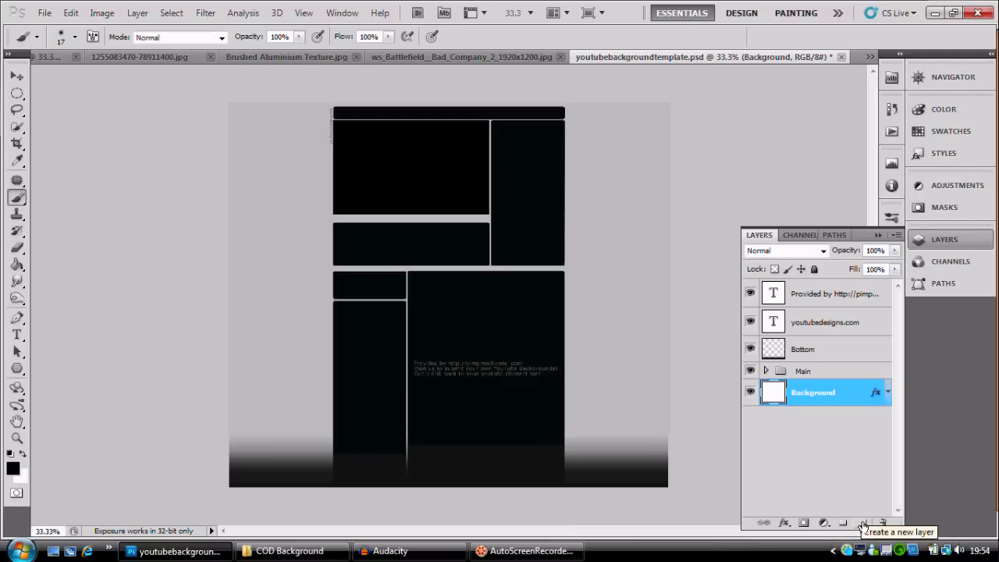
left_click(863, 523)
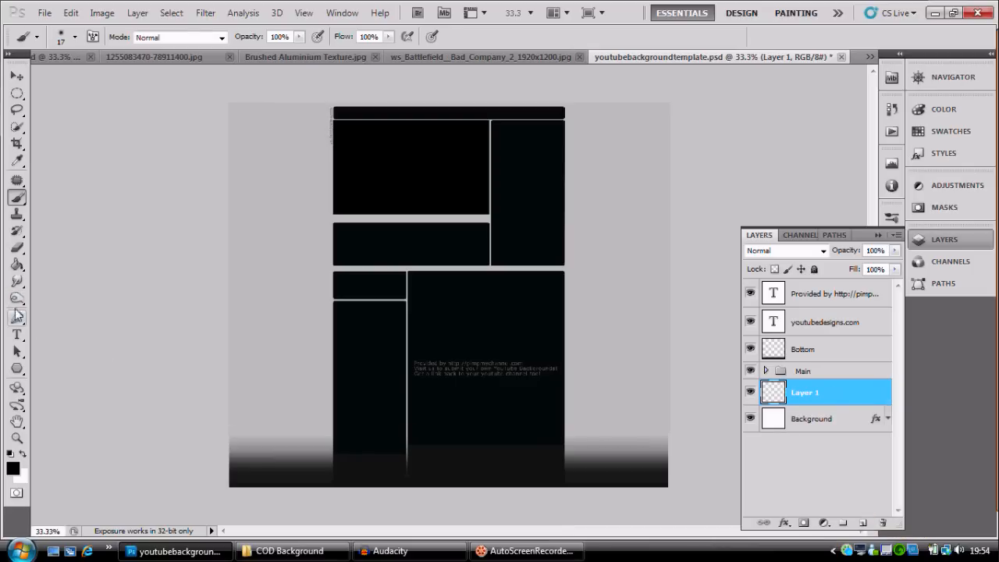
left_click(18, 264)
left_click(23, 454)
left_click(325, 334)
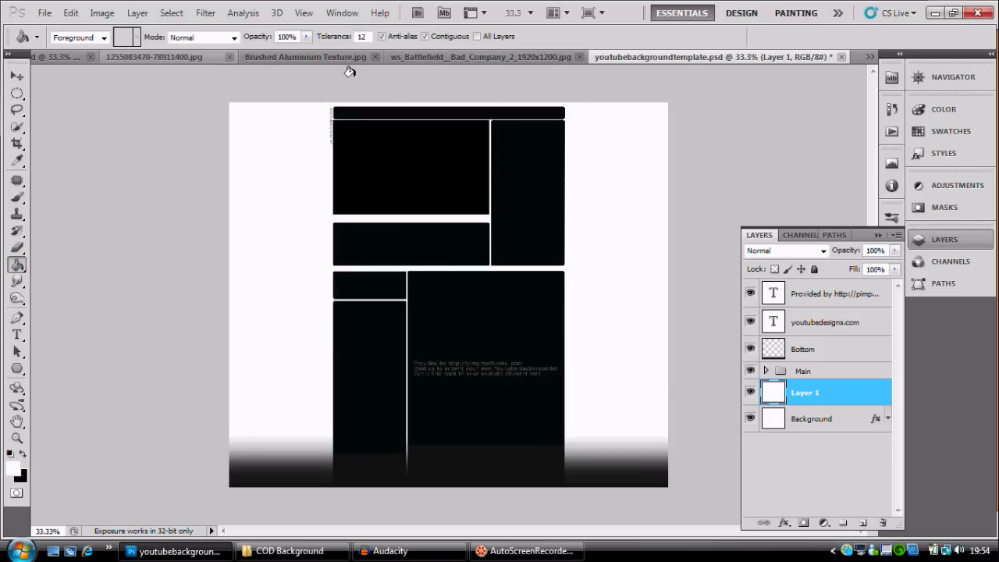
Copy the Battlefield Bad Company 2 wallpaper into the YouTube template document and position it over the left half of the canvas.
left_click(416, 62)
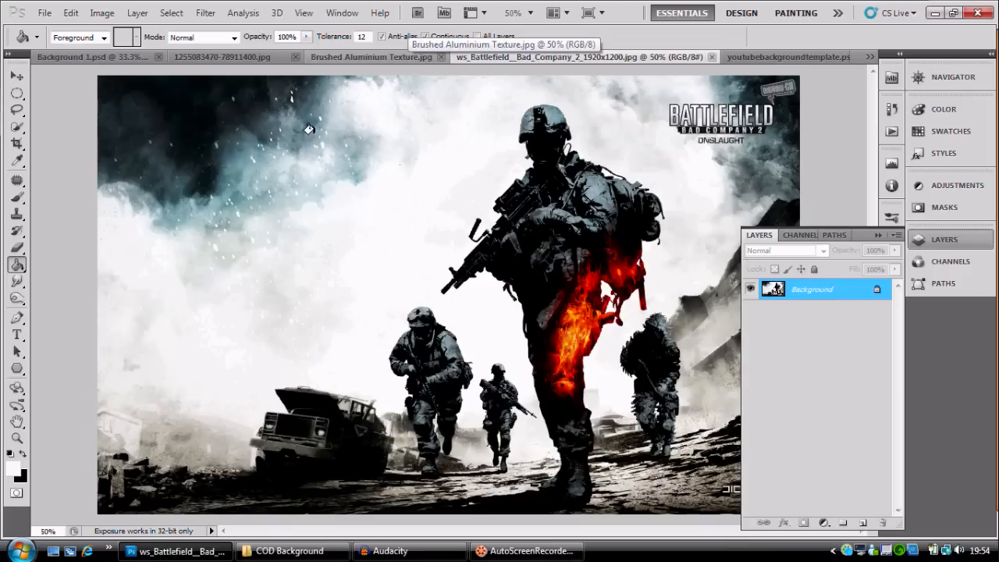
left_click(927, 244)
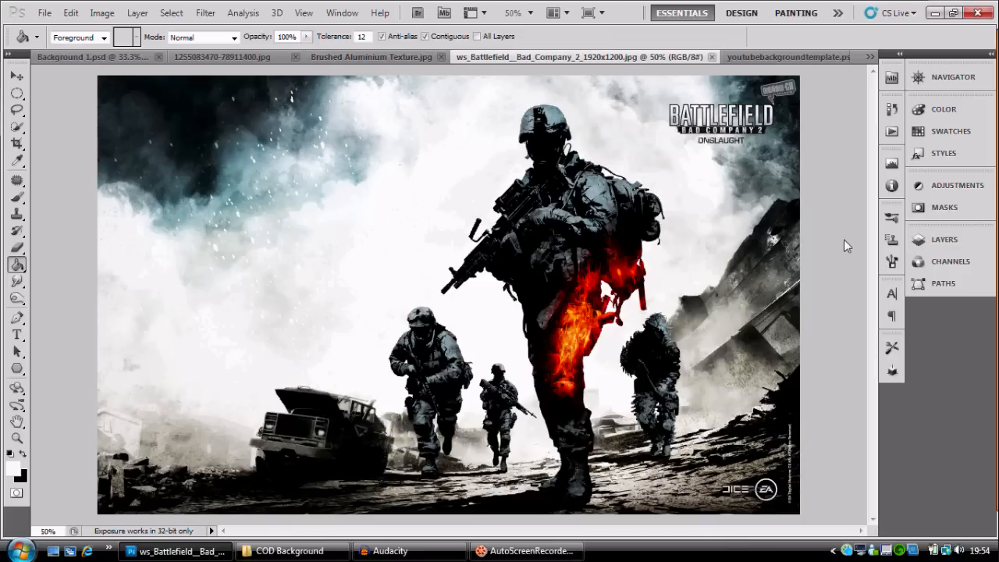
left_click(16, 76)
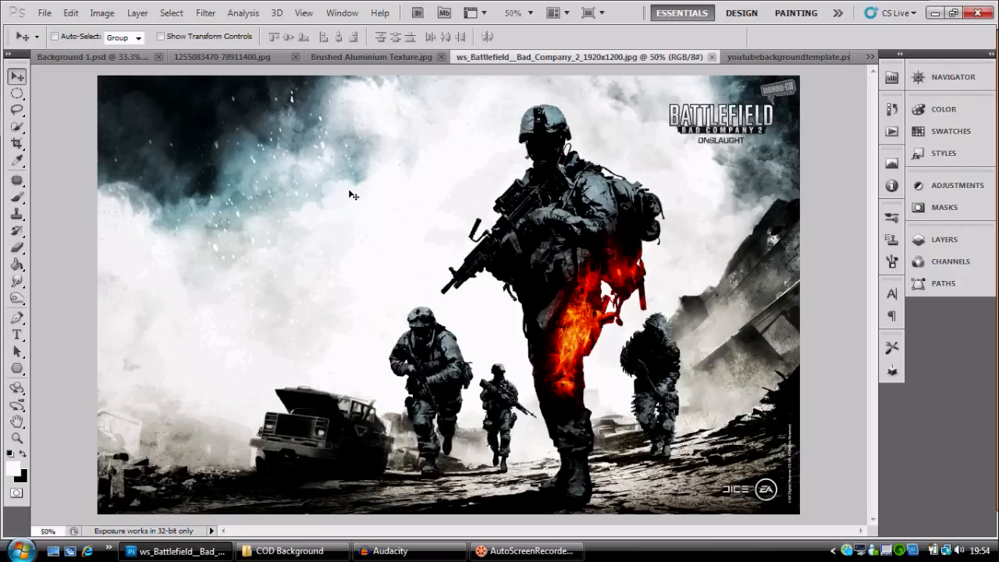
left_click(655, 101)
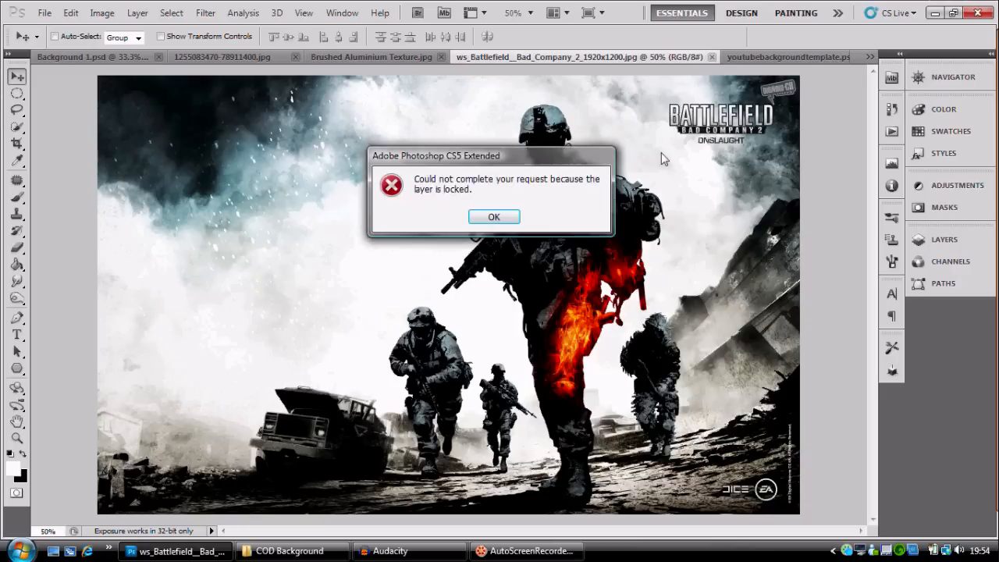
left_click(488, 217)
left_click_drag(777, 59, 479, 259)
left_click_drag(353, 329, 438, 324)
Flip the pasted wallpaper horizontally and move it to X 427 px, Y 954 px so the main soldier fills the left margin.
key("ctrl+t")
right_click(314, 259)
left_click(395, 463)
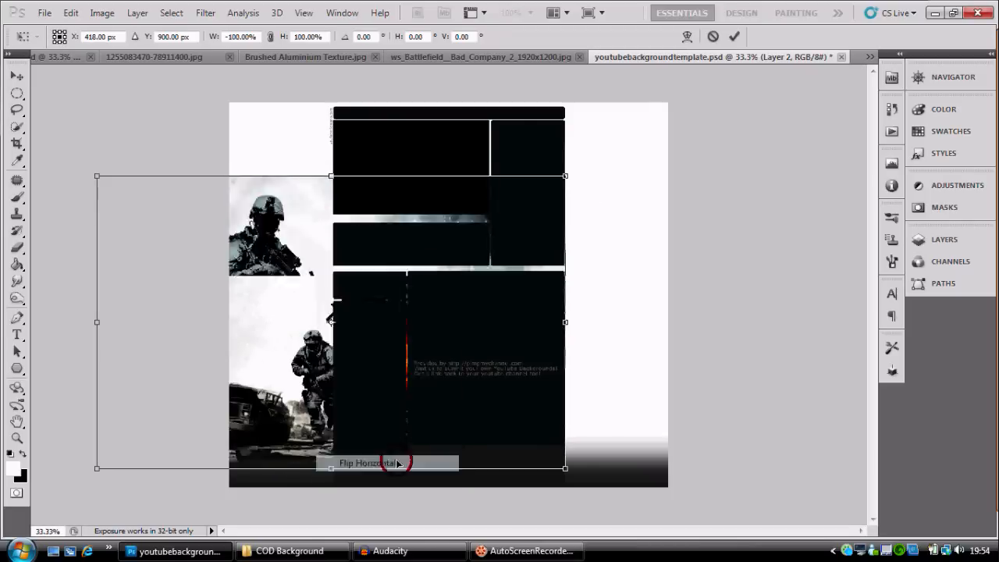
mouse_move(291, 385)
left_mouse_down()
mouse_move(301, 399)
mouse_move(293, 399)
left_mouse_up()
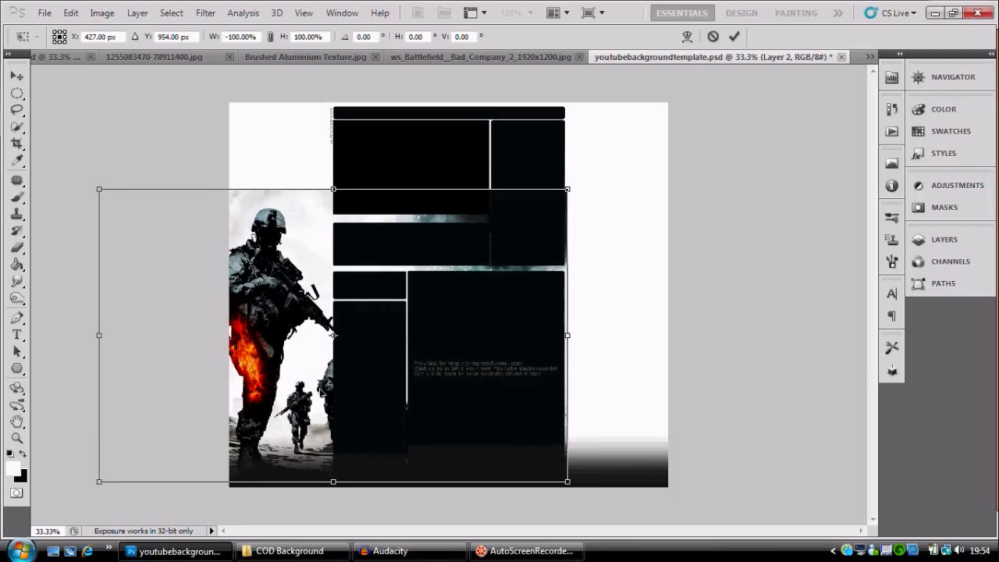
key("Return")
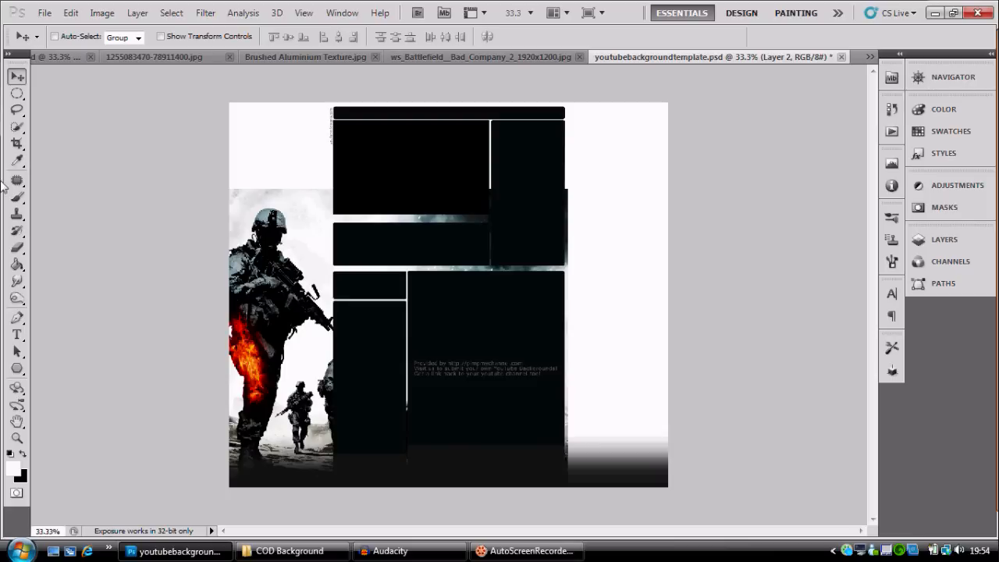
Delete the pale sky around the soldiers using a Magic Wand selection, and clear the selection.
left_click_drag(19, 128, 39, 141)
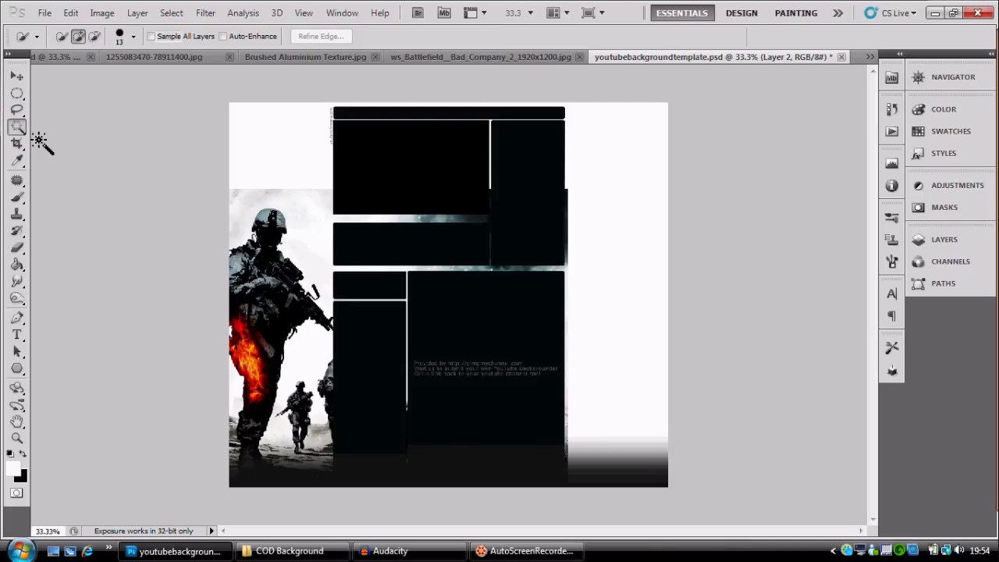
left_click(324, 230)
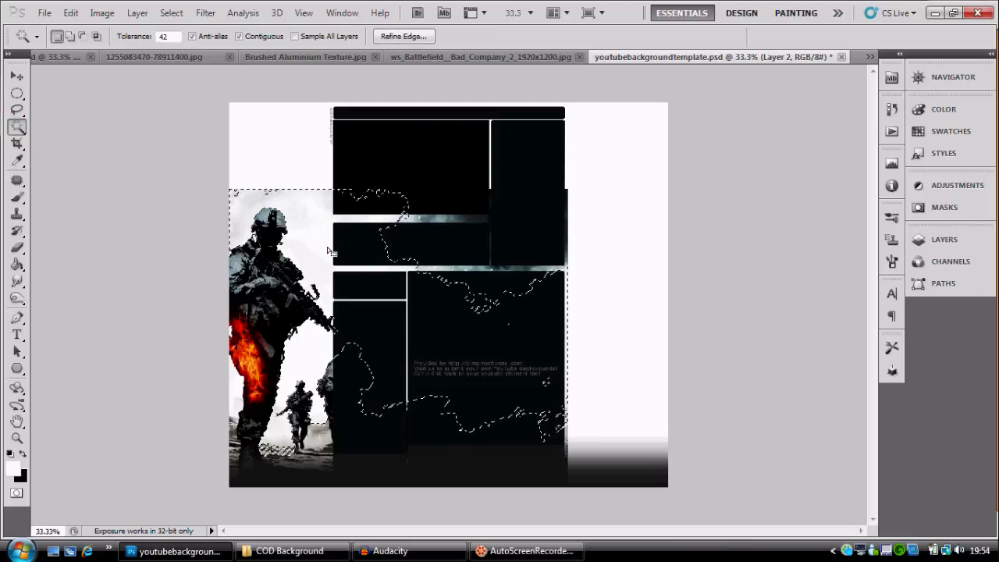
key("Delete")
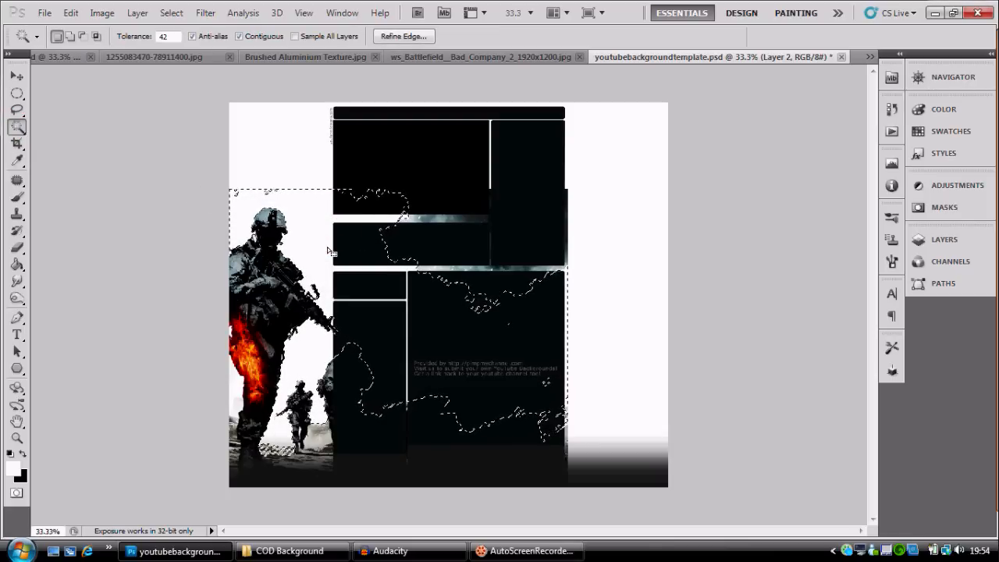
left_click(342, 409)
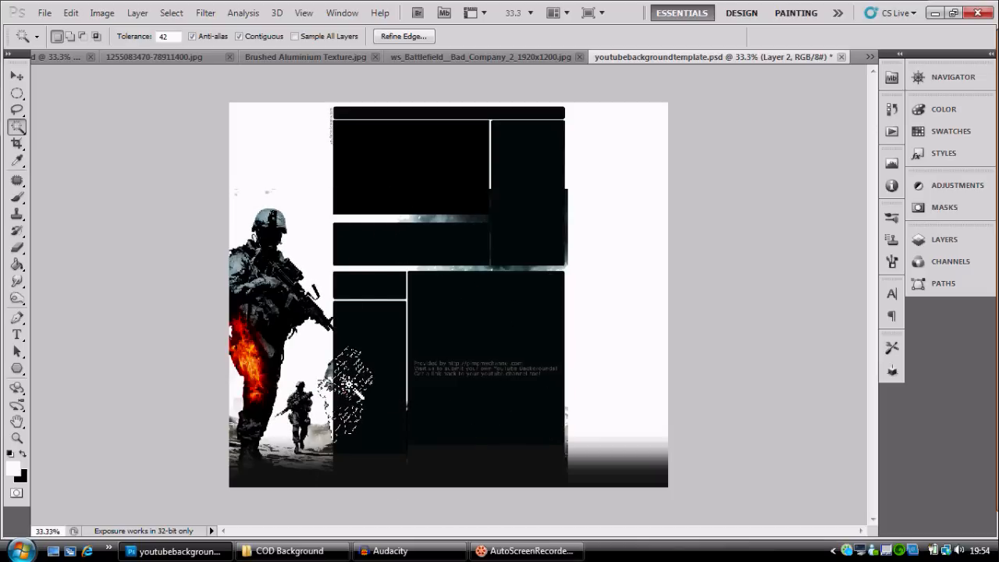
key("ctrl+d")
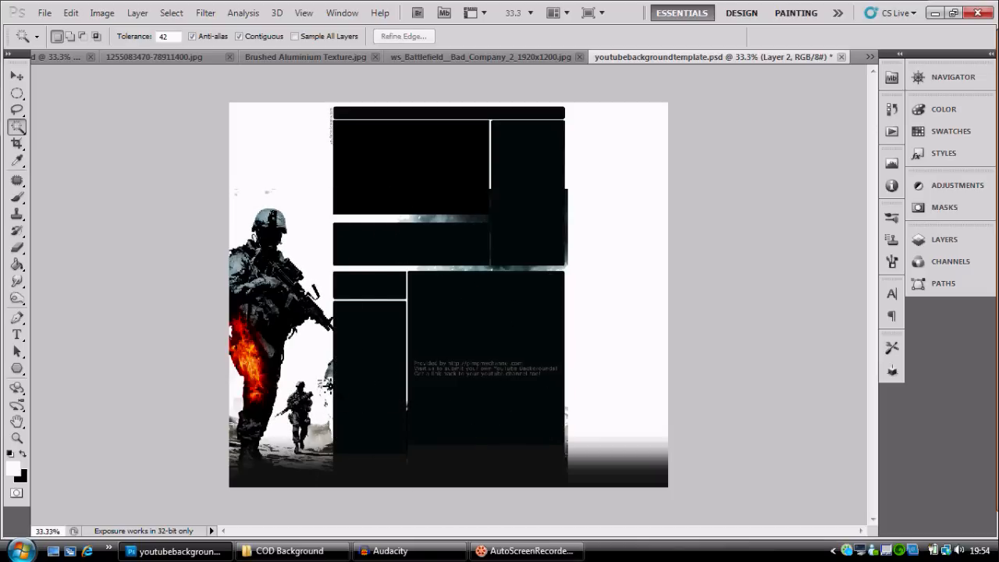
Erase the leftover wallpaper behind and between the template's central boxes with the Eraser at size 960.
left_click(18, 248)
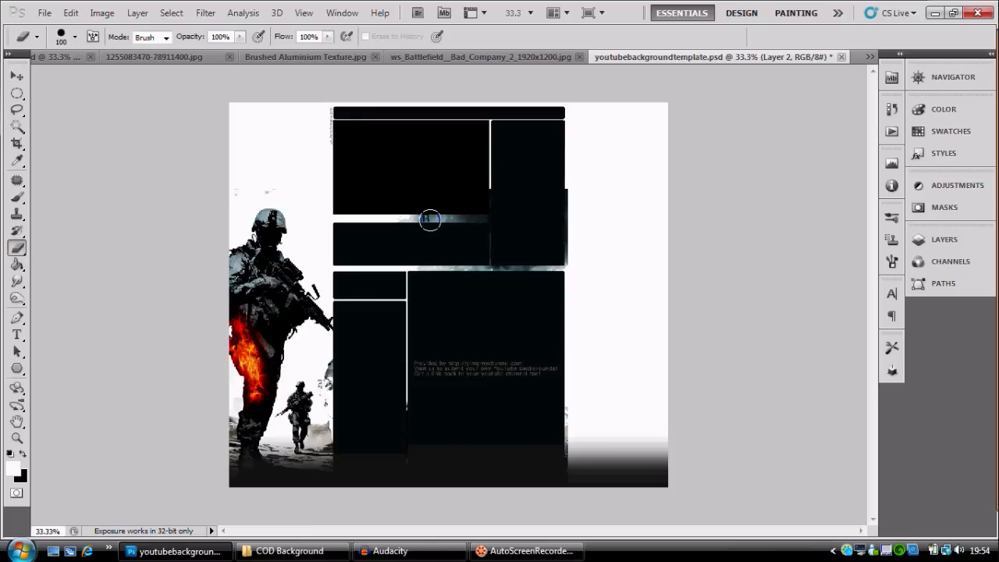
right_click(430, 218)
left_click_drag(529, 249, 587, 253)
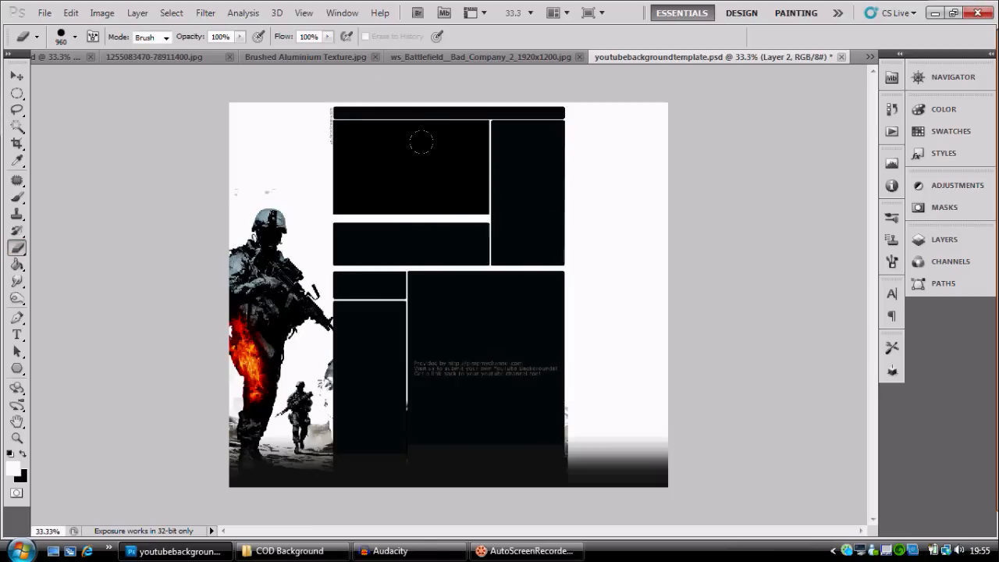
mouse_move(431, 223)
left_mouse_down()
mouse_move(397, 368)
mouse_move(336, 394)
left_mouse_up()
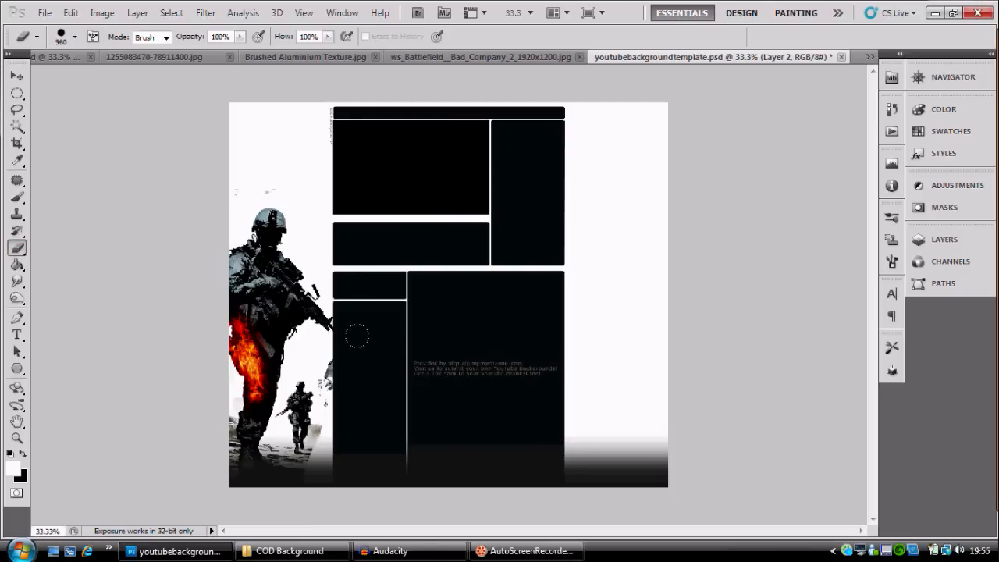
Erase the small background soldiers, the ground and the stray marks around the main soldier with the Eraser at size 96.
right_click(469, 353)
left_click_drag(617, 382, 552, 385)
left_click_drag(321, 442, 304, 456)
mouse_move(311, 406)
left_mouse_down()
mouse_move(282, 414)
mouse_move(300, 383)
mouse_move(295, 441)
left_mouse_up()
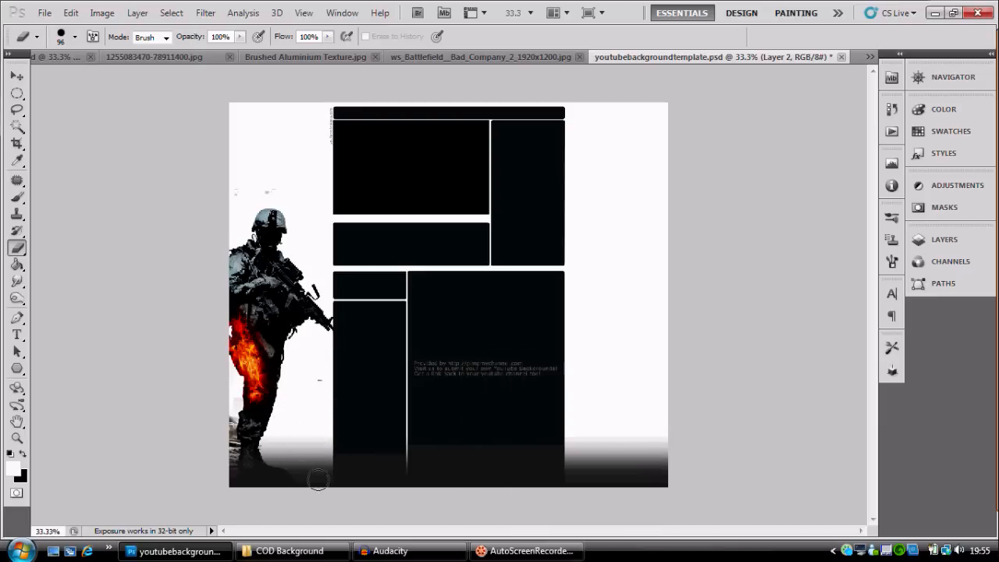
left_click_drag(237, 189, 275, 188)
left_click_drag(224, 422, 224, 465)
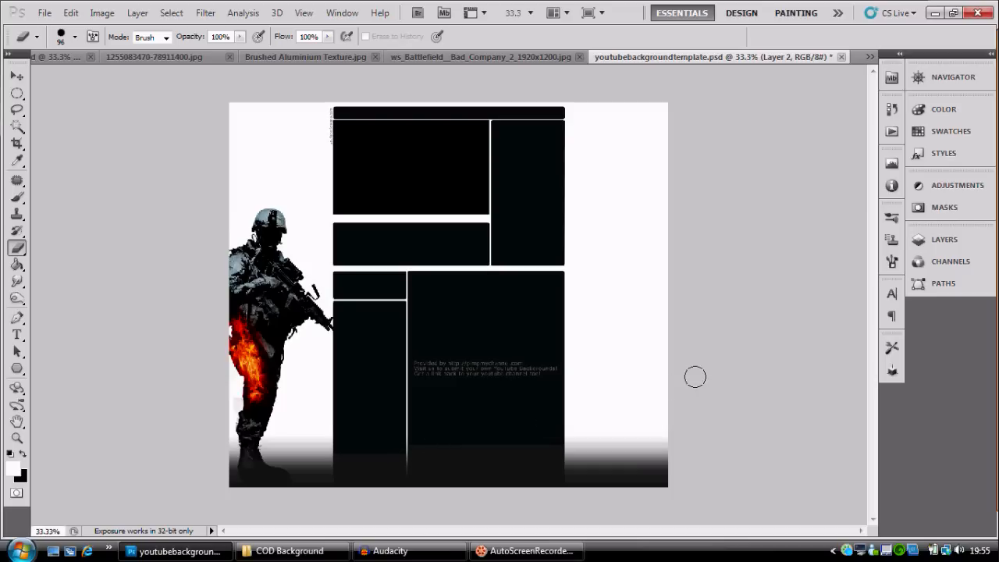
Scale the soldier layer to 111.48% and move it to X 0 px, Y 908.11 px against the canvas's left edge.
key("ctrl+t")
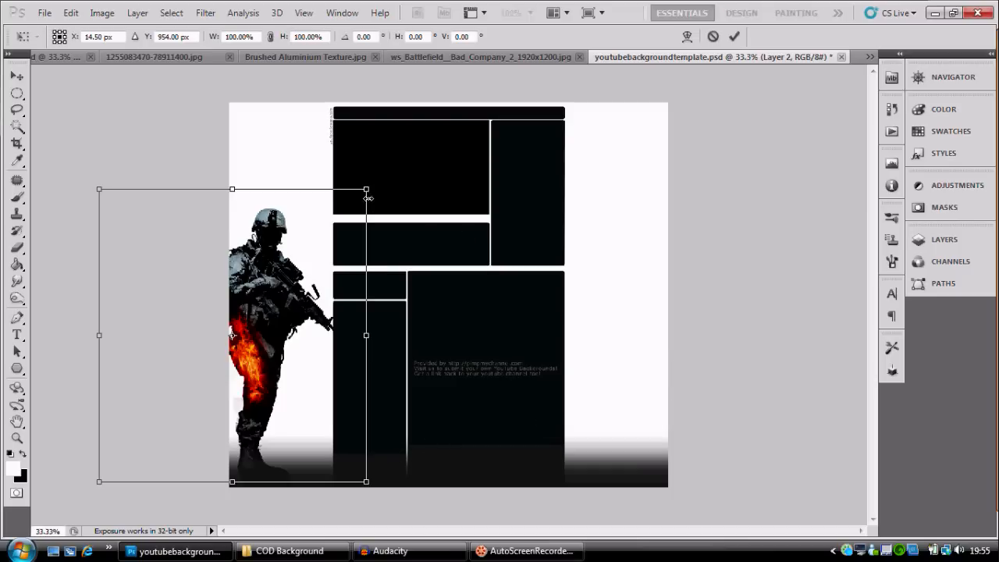
left_click_drag(364, 192, 397, 156)
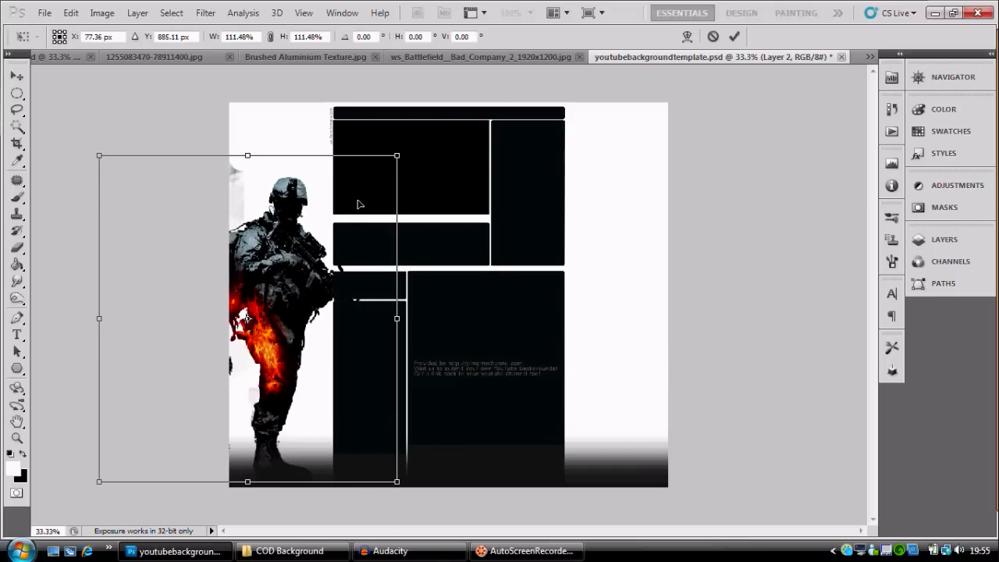
left_click_drag(340, 228, 328, 231)
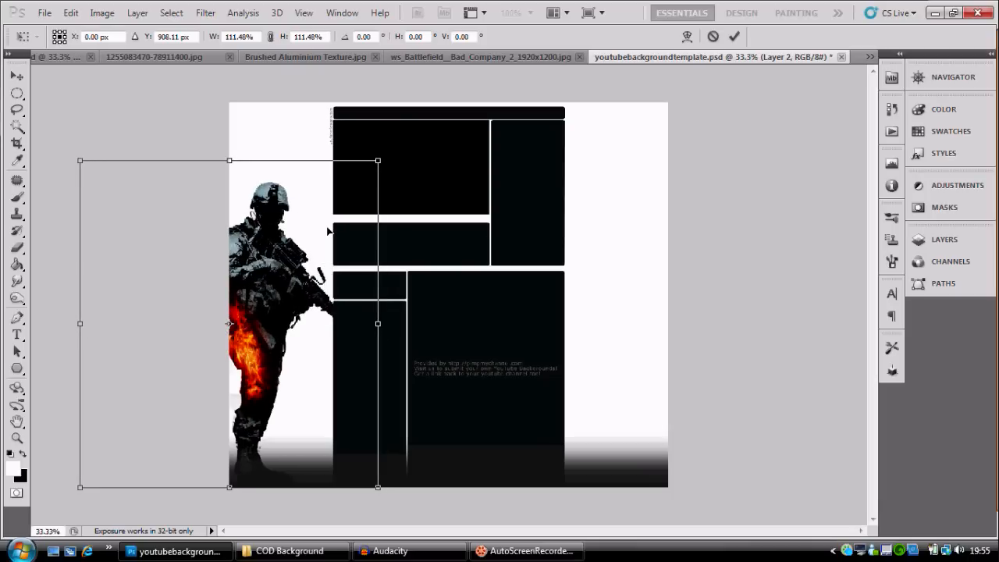
key("Return")
key("b")
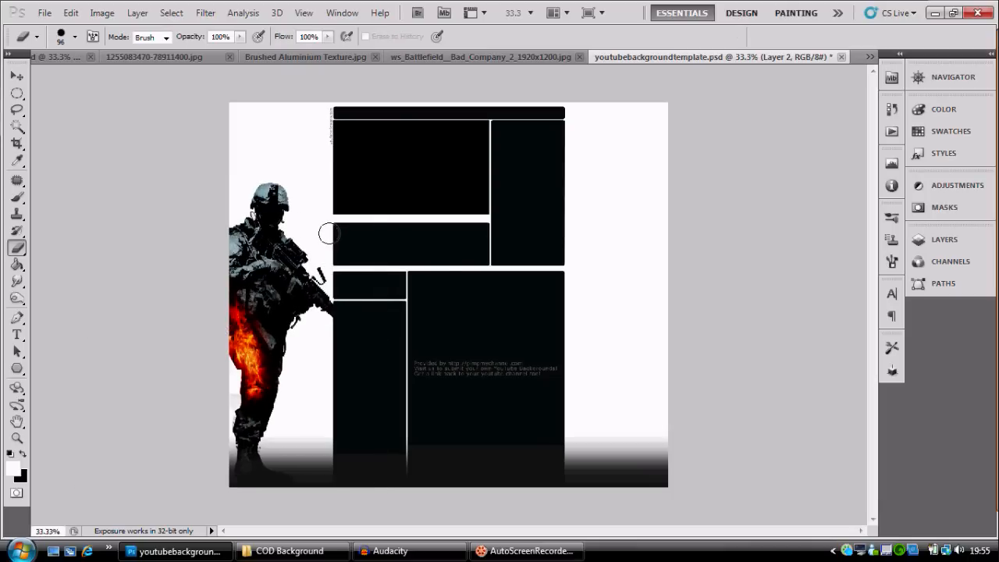
Add a Stroke layer style to the soldier layer and set its colour to bright green, 4eff00.
left_click(937, 239)
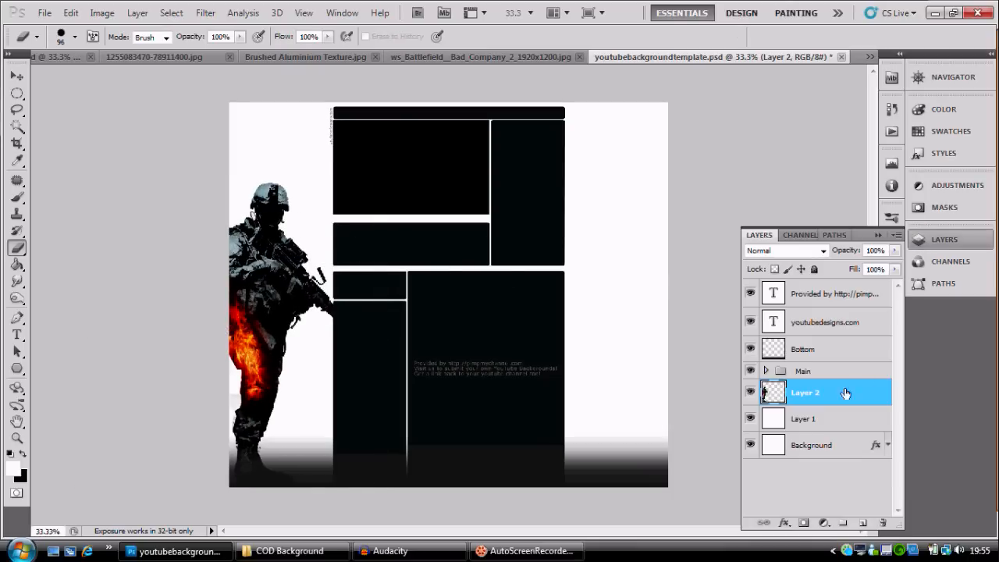
left_click(784, 524)
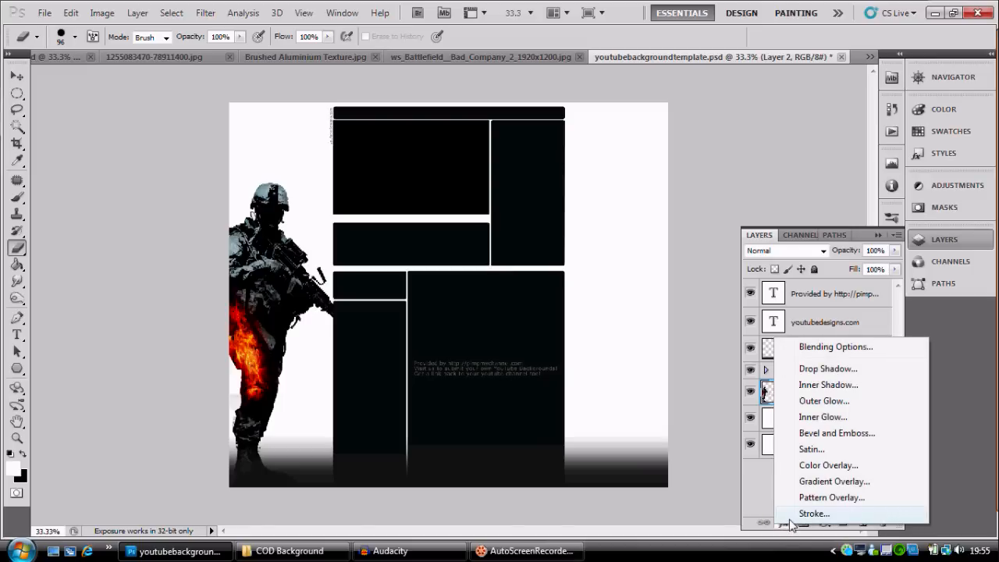
left_click(784, 514)
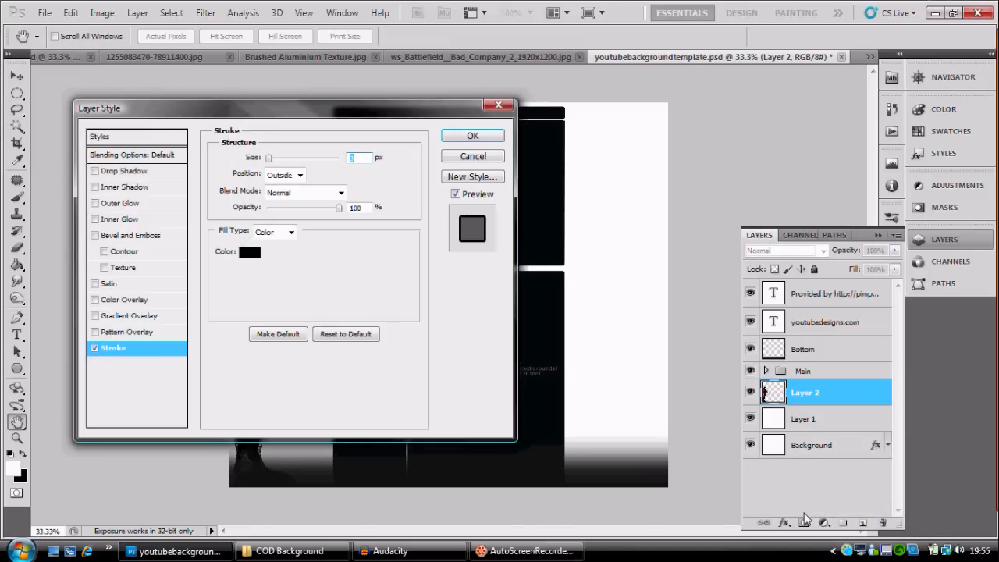
left_click(250, 256)
left_click_drag(702, 235, 800, 142)
left_click_drag(758, 258, 765, 329)
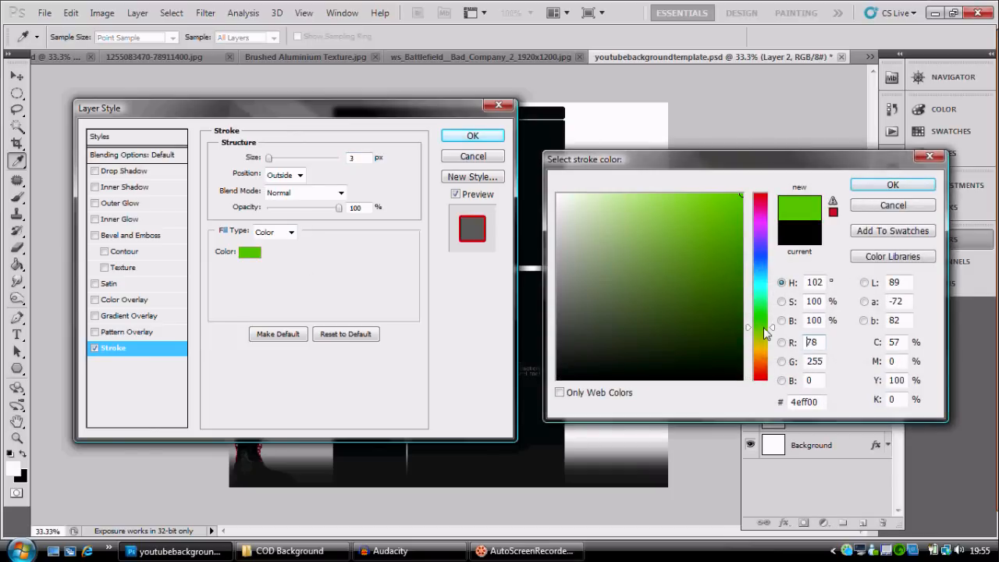
left_click(898, 185)
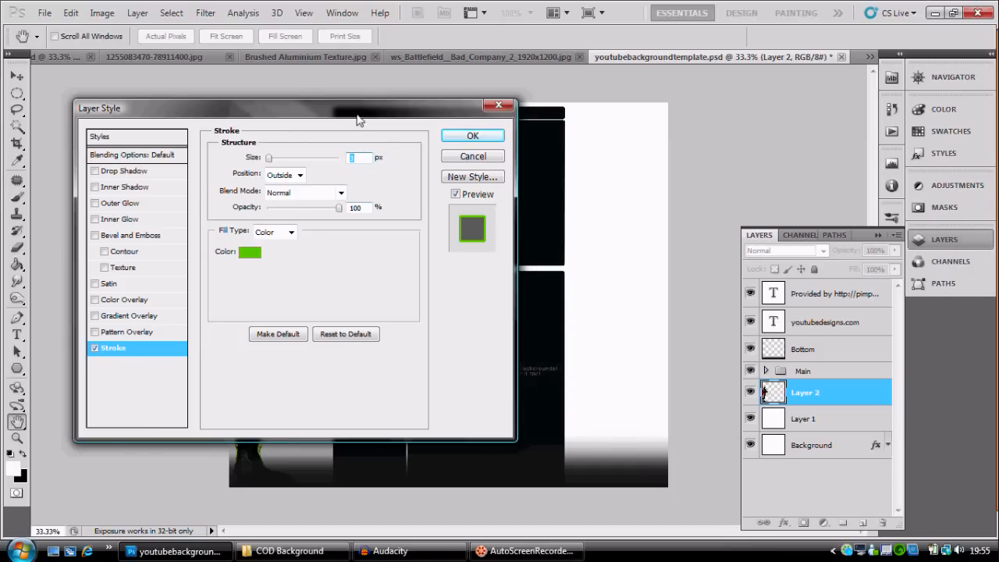
Increase the stroke size to form a thick green outline around the soldier, and apply the layer style.
left_click_drag(358, 120, 791, 155)
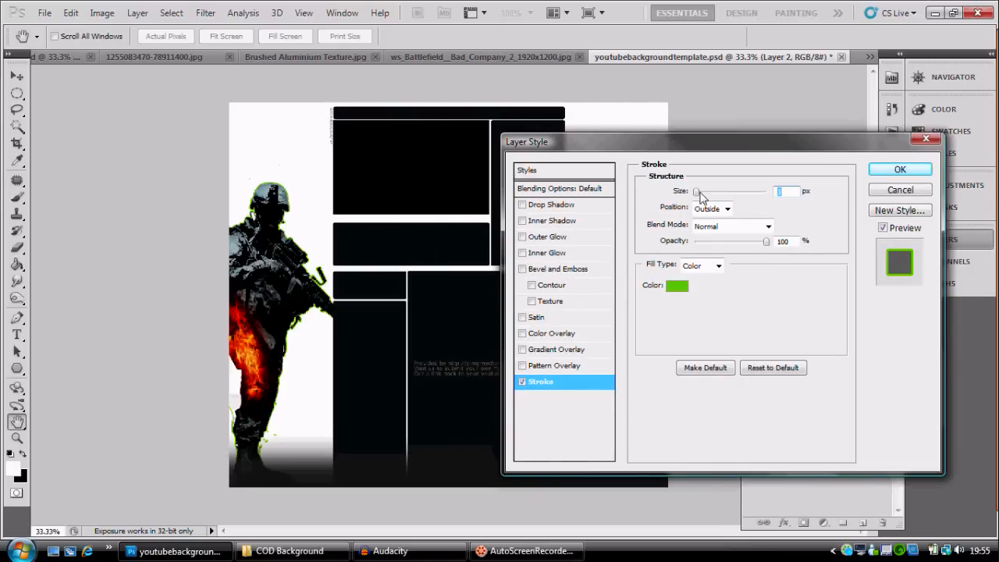
left_click_drag(697, 194, 708, 196)
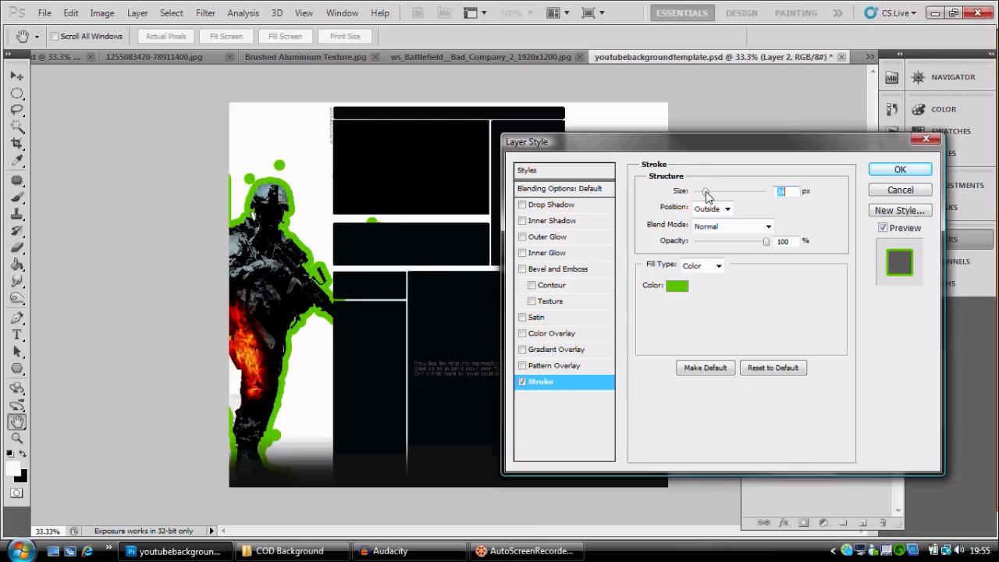
left_click(881, 170)
Erase the stray green-outlined specks around the soldier's head and foot and between the template boxes.
key("b")
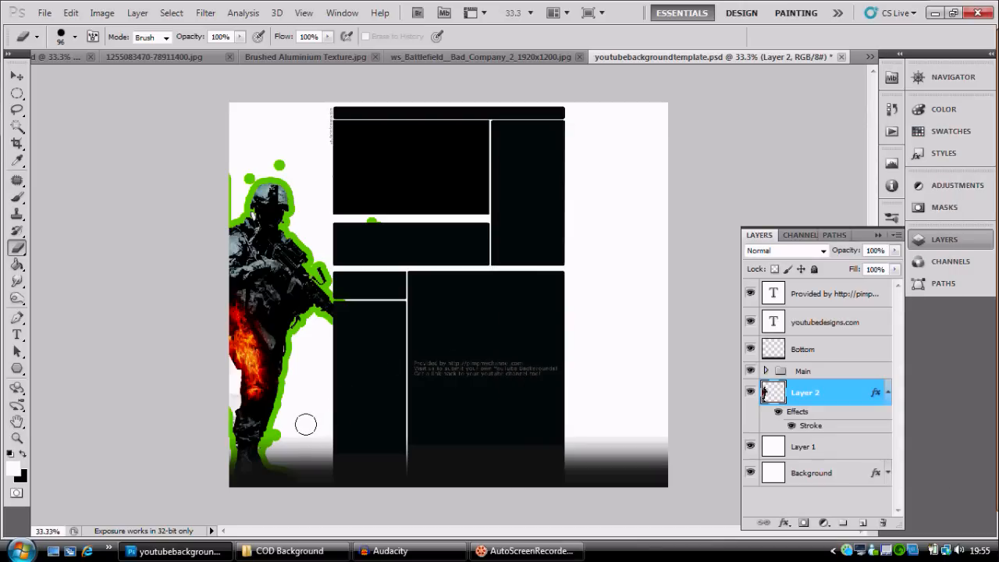
left_click(281, 438)
left_click(278, 443)
left_click(371, 220)
left_click(282, 162)
left_click(247, 177)
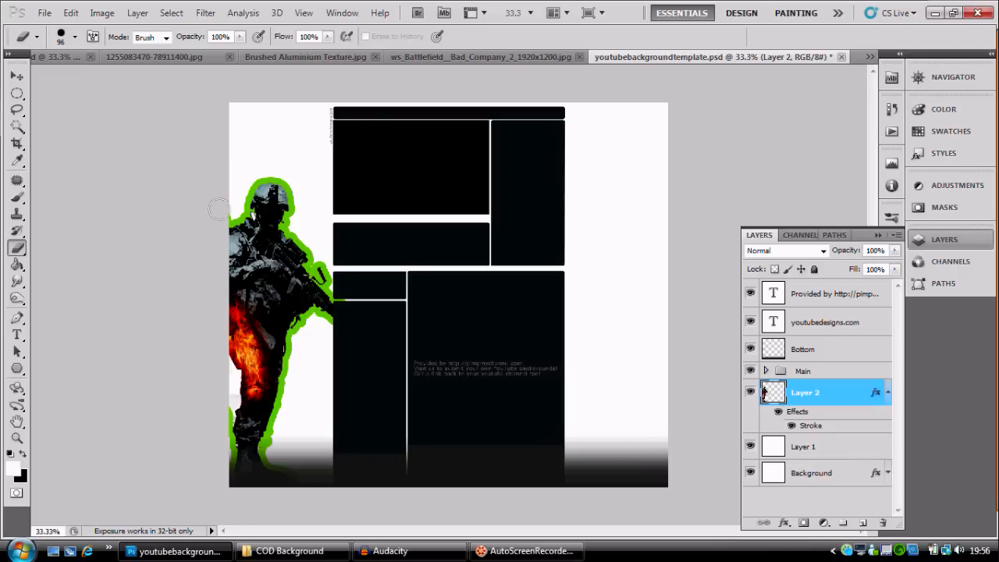
Erase the leftover green fringe beside the soldier's leg and add a Levels adjustment layer clipped to the soldier layer.
left_click(221, 404)
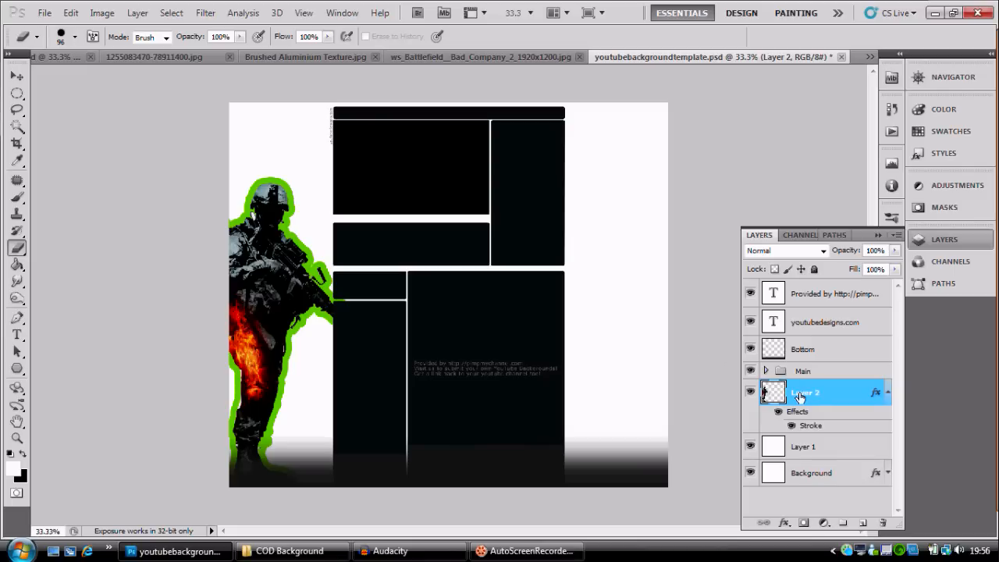
left_click(137, 13)
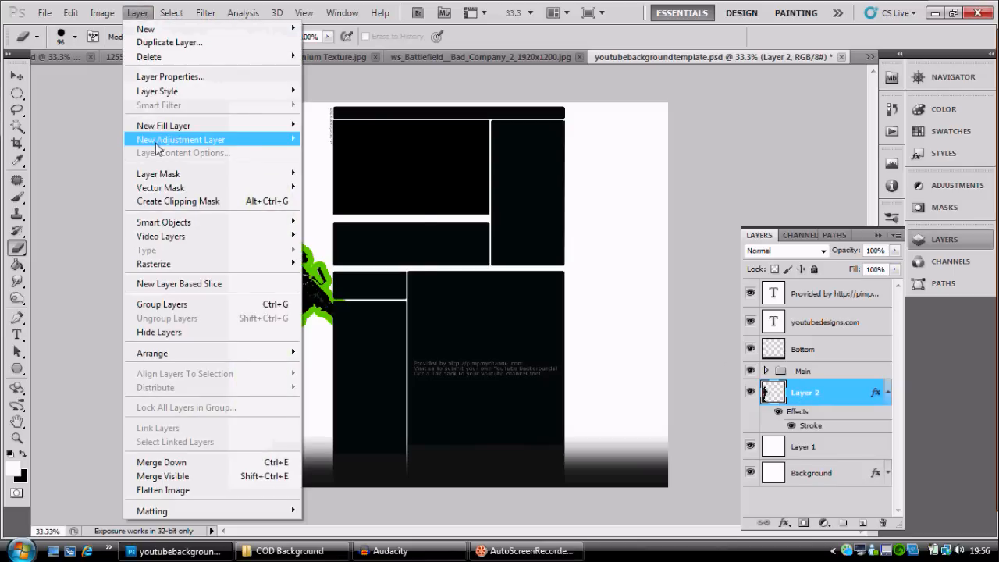
mouse_move(157, 149)
left_click(326, 153)
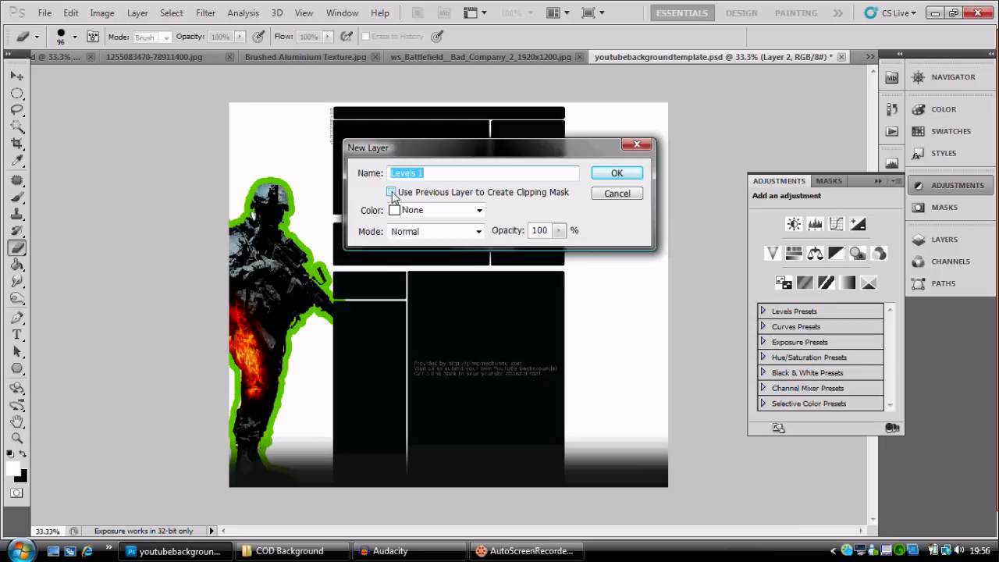
left_click(392, 192)
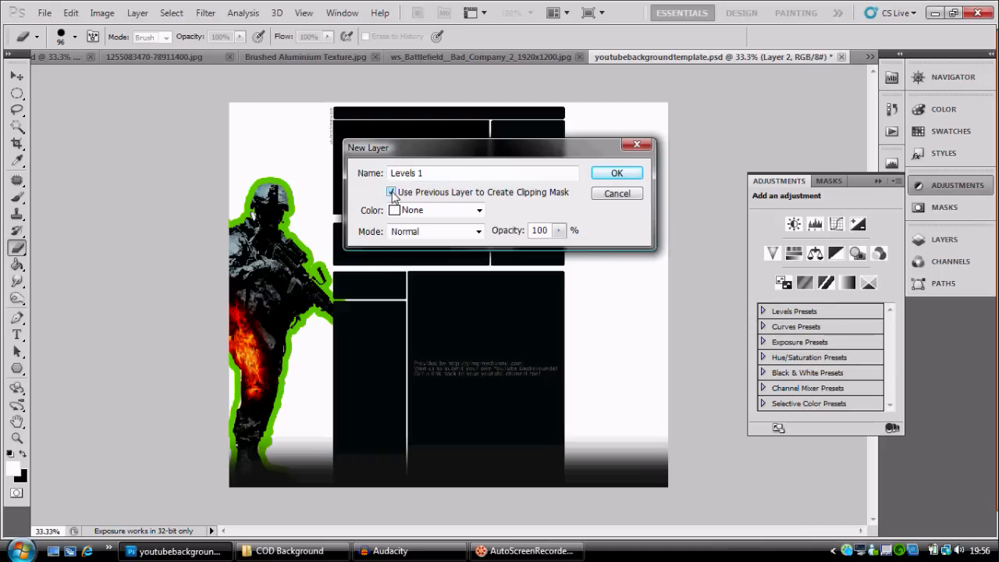
left_click(624, 173)
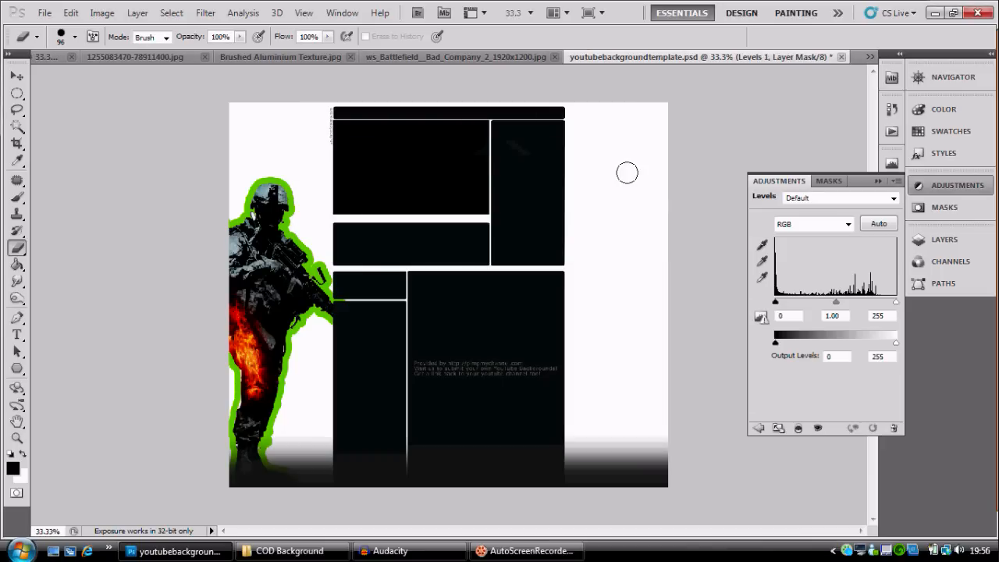
Set the Levels white output level to 0 to turn the soldier into a silhouette, and add an empty layer above the adjustment.
left_click_drag(896, 342, 738, 351)
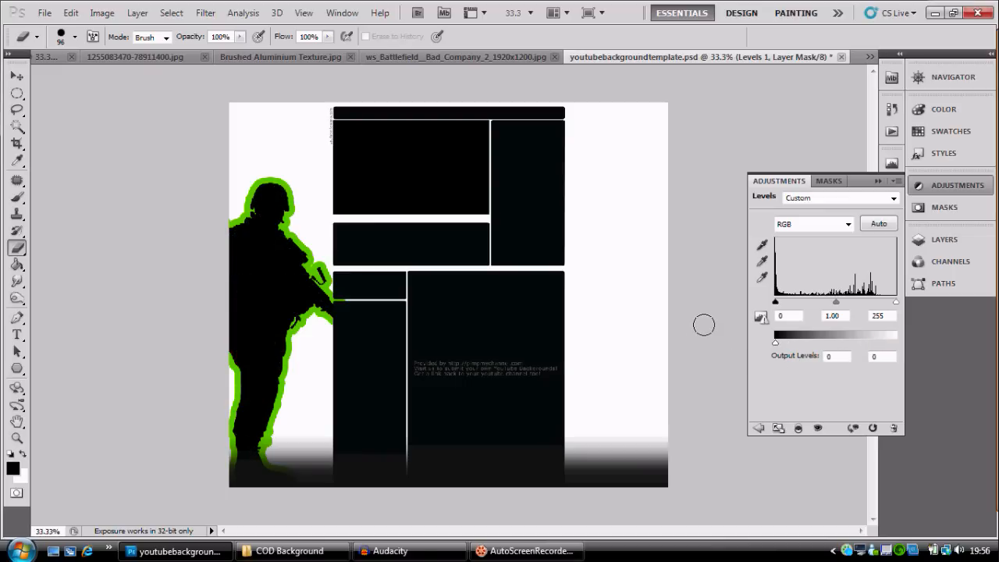
left_click(943, 190)
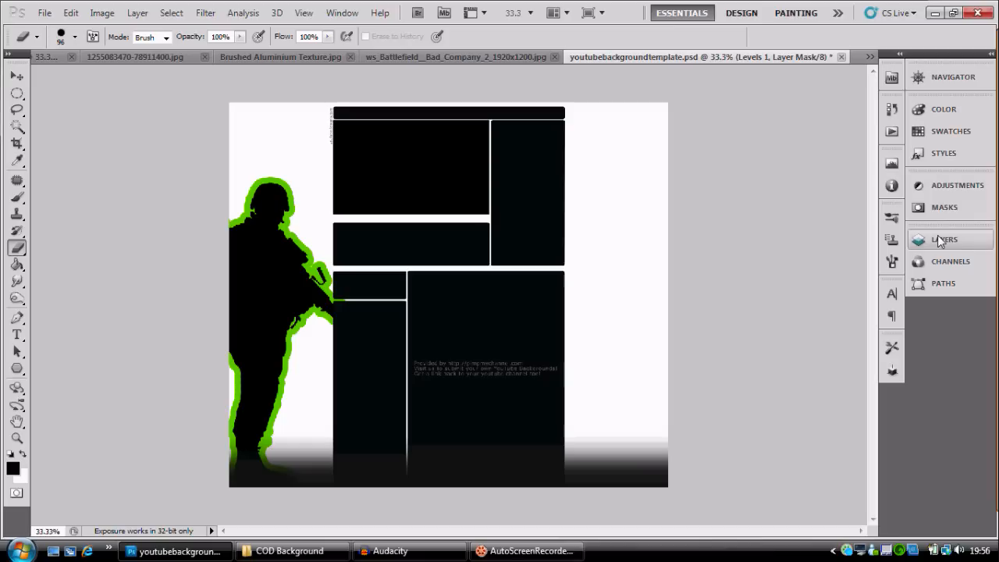
left_click(940, 241)
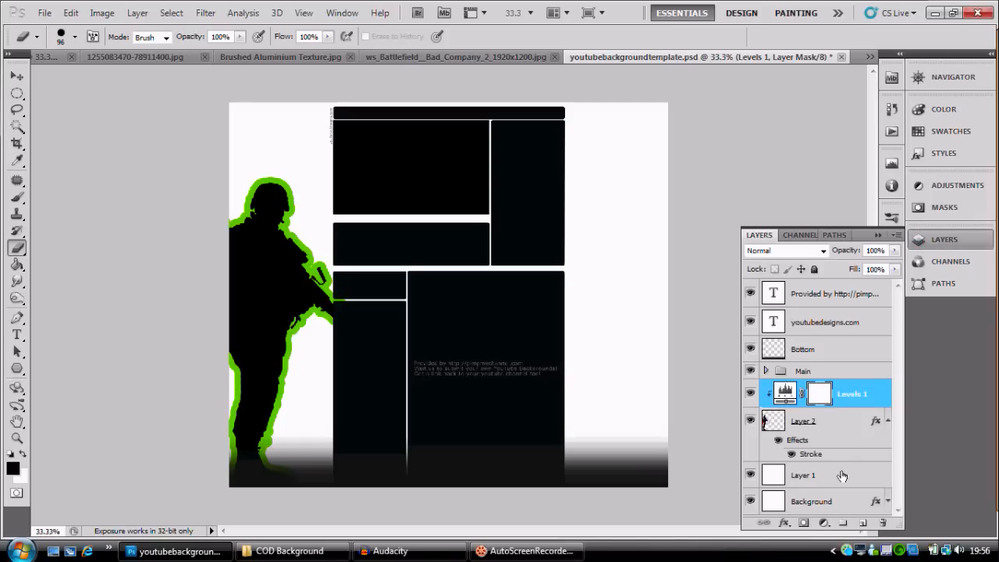
left_click(863, 523)
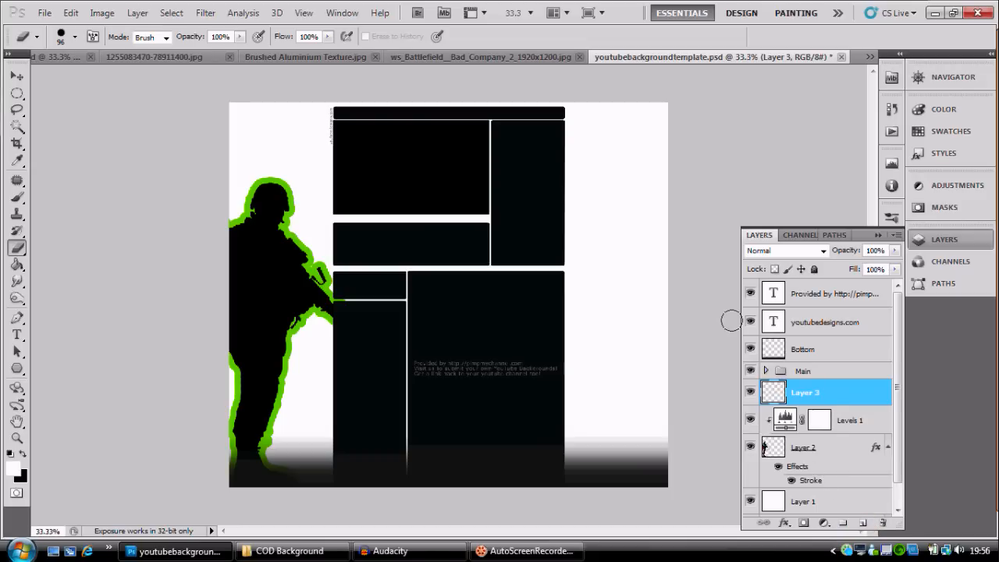
Create a new blank document with a white background and add an empty layer to it.
left_click(44, 12)
key("Escape")
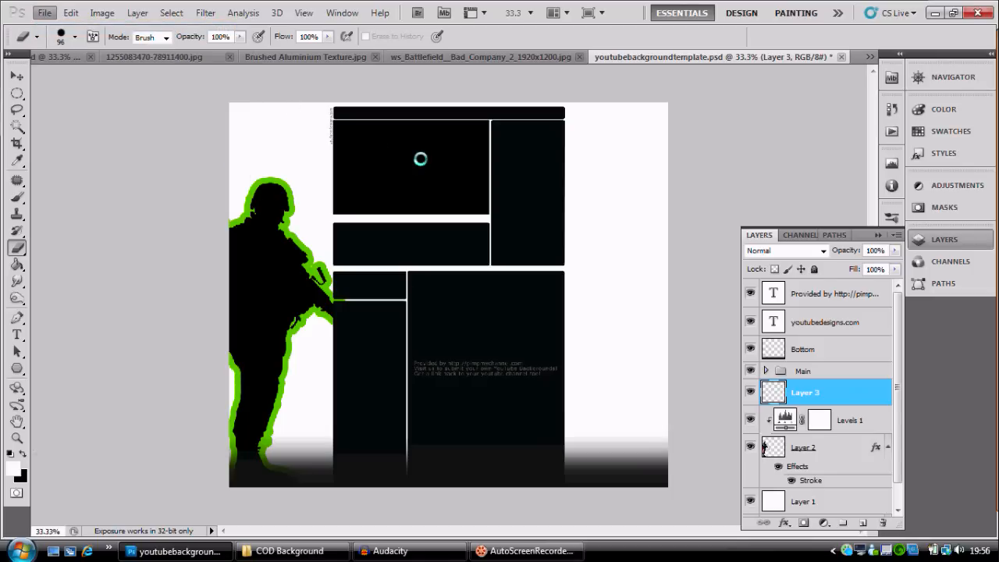
key("ctrl+n")
left_click(638, 131)
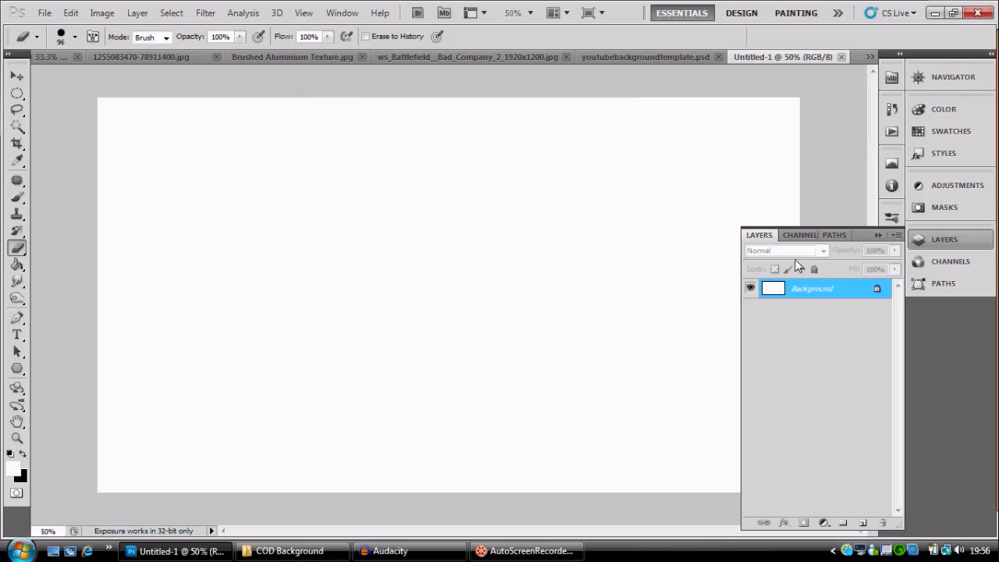
left_click(863, 523)
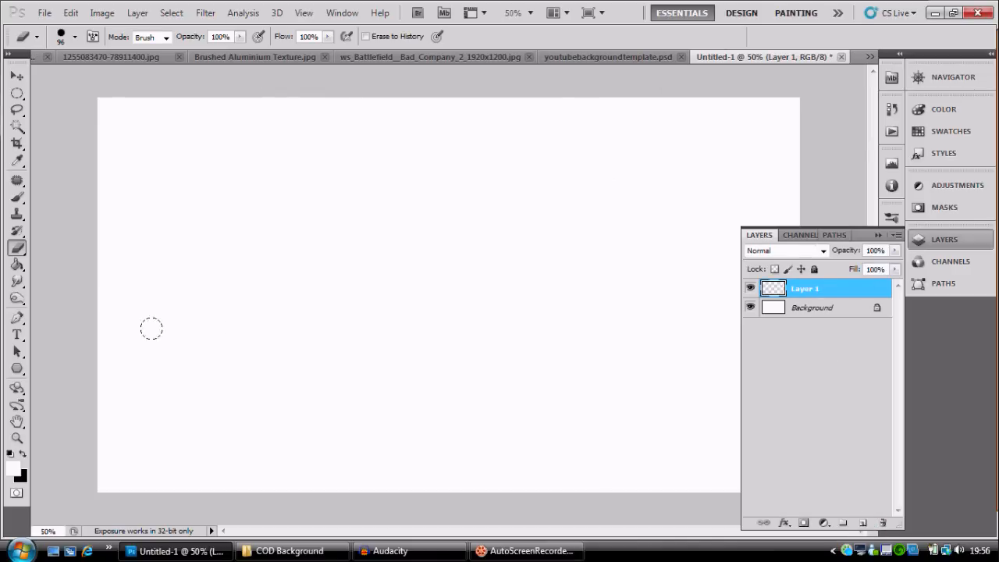
Draw a thin, curved, closed path shaped like a blade of grass with the Pen tool near the canvas centre.
left_click(16, 317)
mouse_move(336, 197)
left_mouse_down()
mouse_move(368, 346)
mouse_move(343, 290)
mouse_move(342, 254)
left_mouse_up()
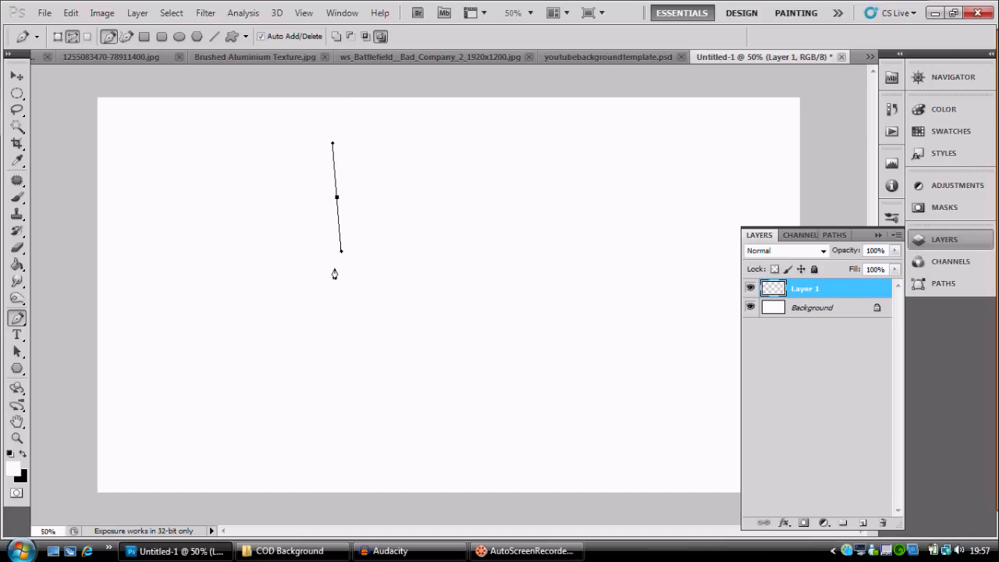
key("ctrl+z")
left_click(348, 231)
left_click_drag(355, 329, 349, 348)
left_click_drag(346, 360, 354, 333)
key("alt")
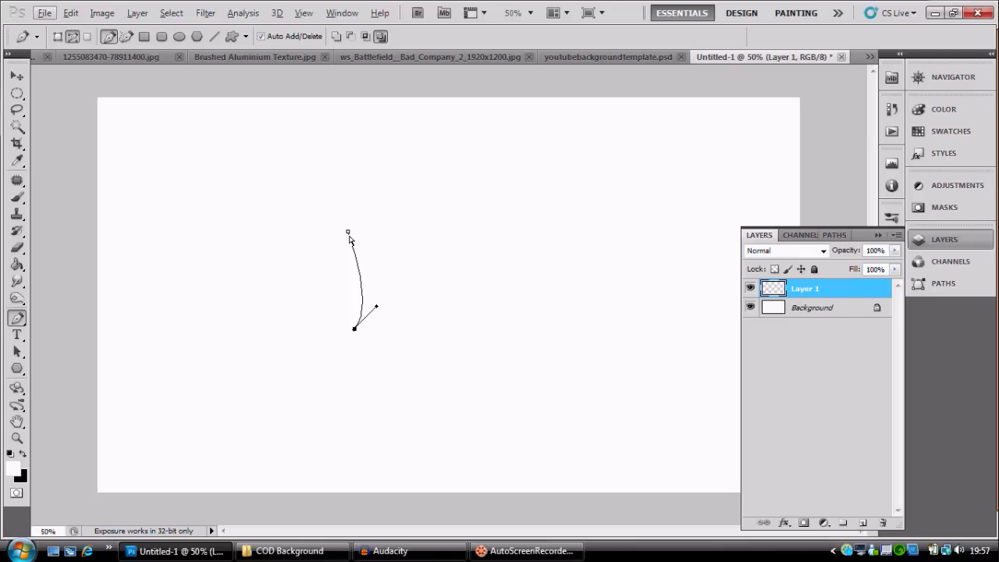
key("alt")
left_click(348, 234)
left_click_drag(353, 302, 359, 284)
Fill the grass-blade path with black and load the path as a selection.
left_click(834, 237)
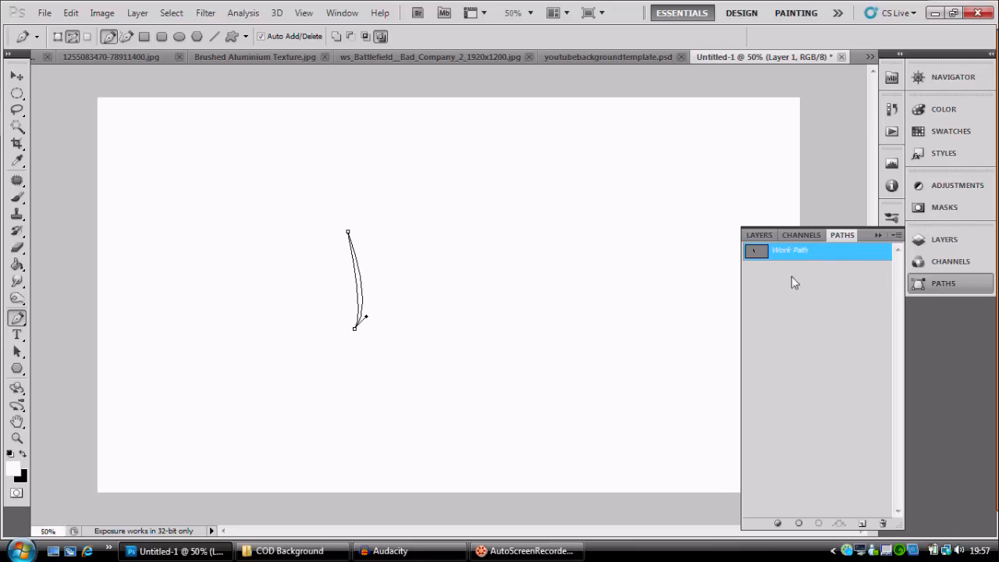
left_click(24, 453)
left_click(777, 524)
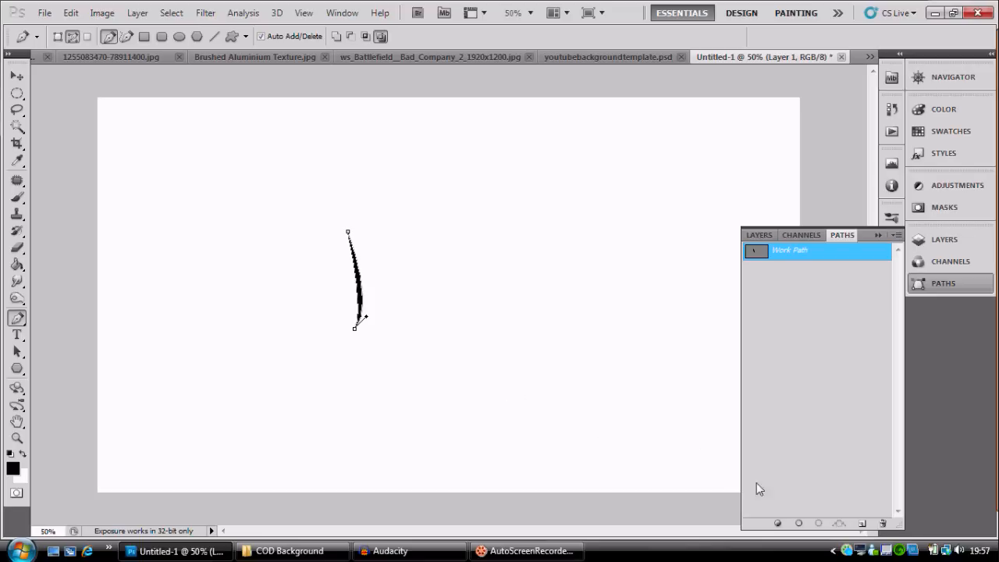
left_click(821, 528)
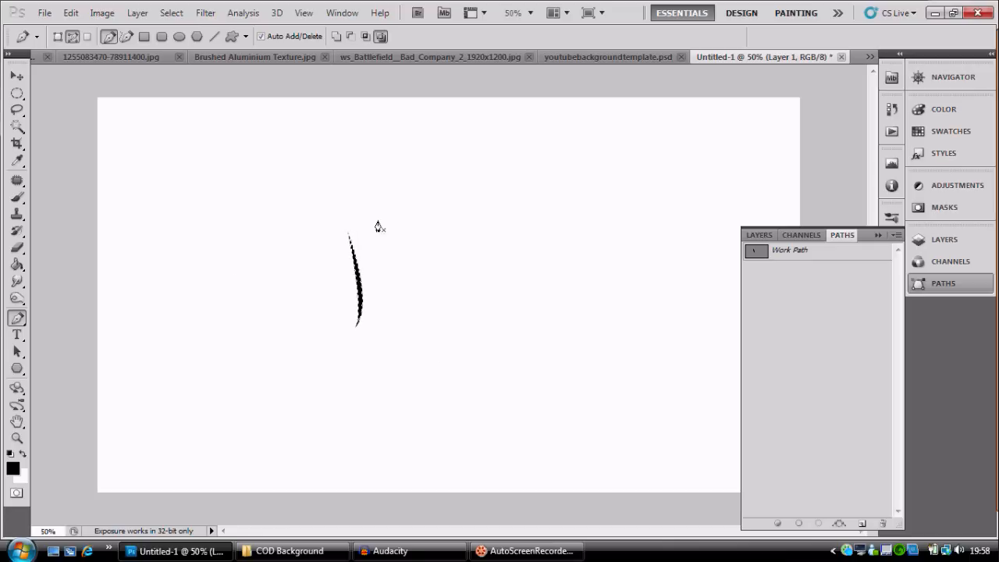
Define the selected blade as a brush preset named Grass.
left_click(100, 14)
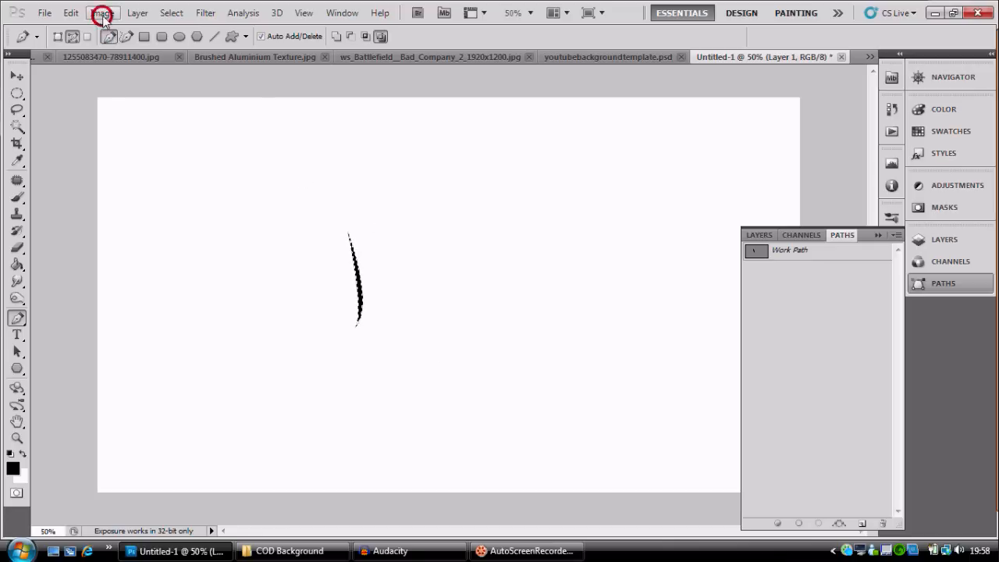
mouse_move(81, 19)
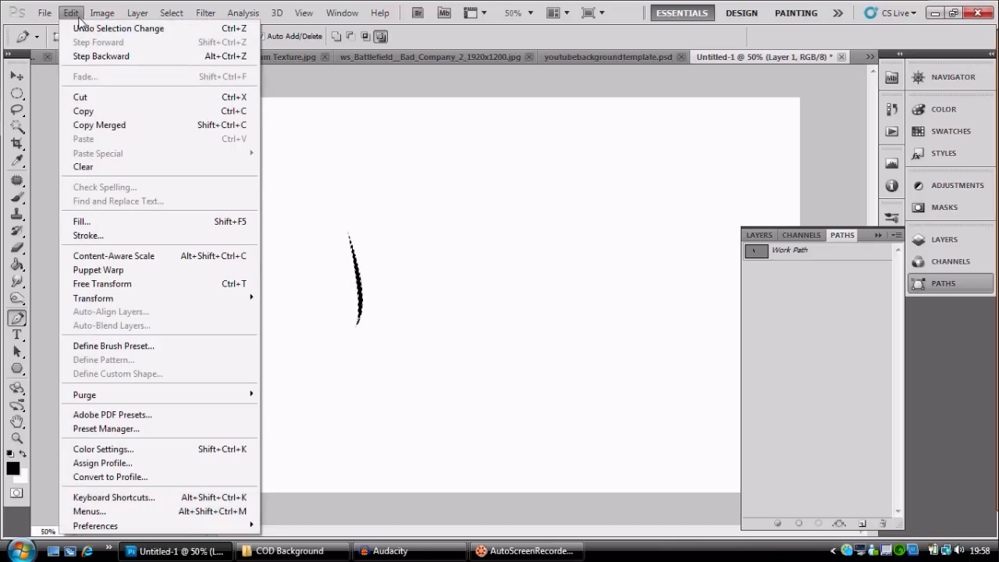
left_click(125, 348)
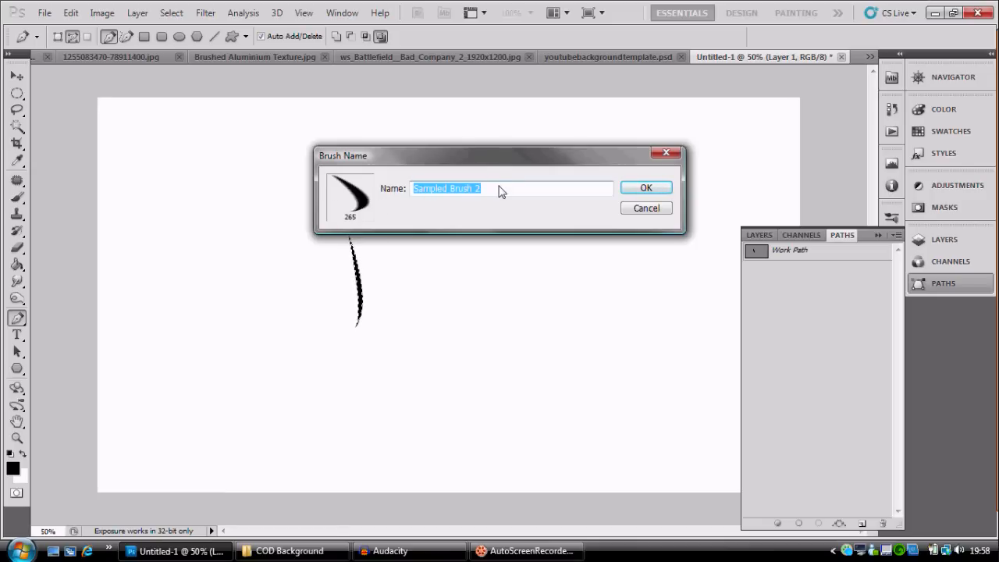
type("Grass")
left_click(645, 193)
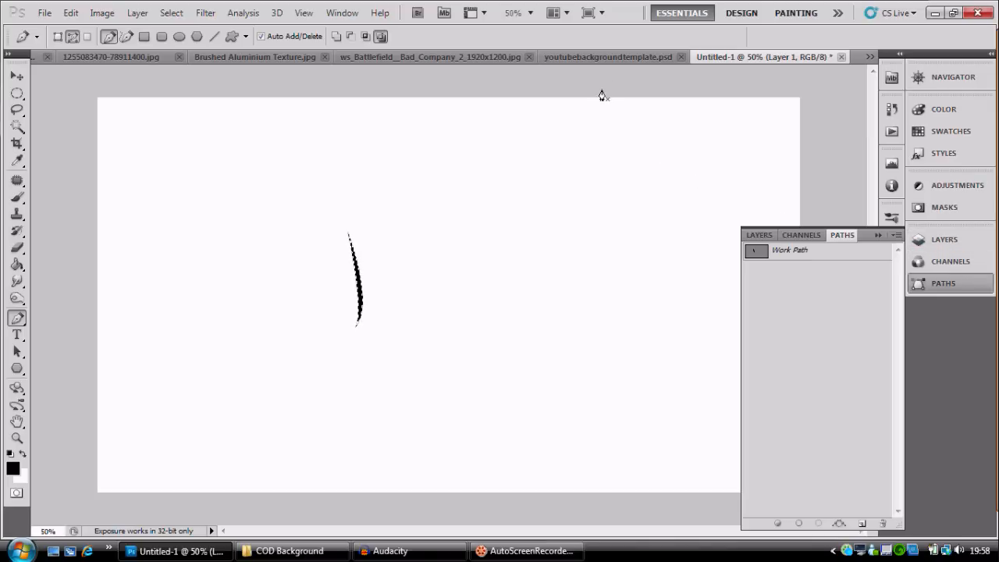
Return to youtubebackgroundtemplate.psd and choose the 364 px curved blade tip for the Brush tool.
left_click(608, 56)
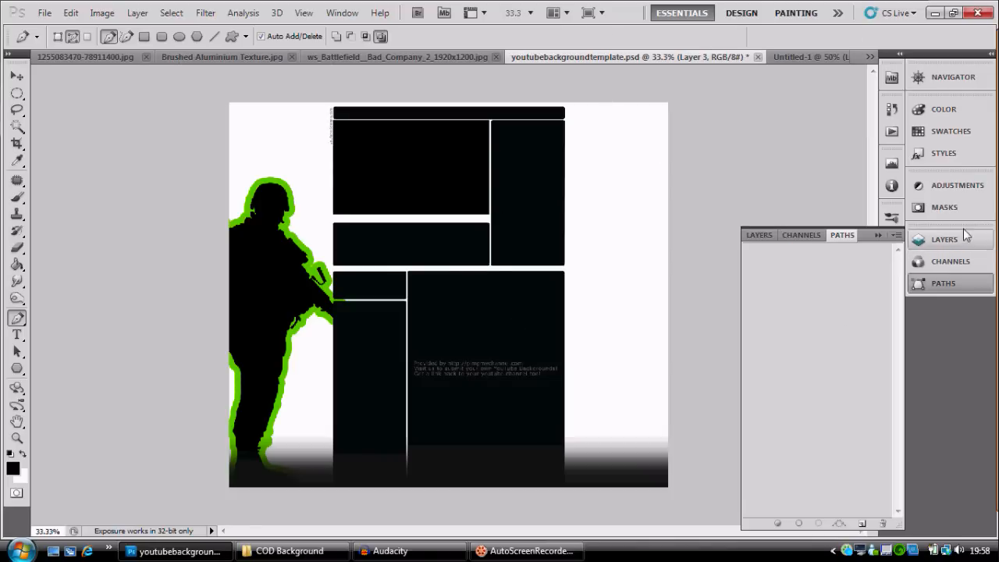
left_click(759, 235)
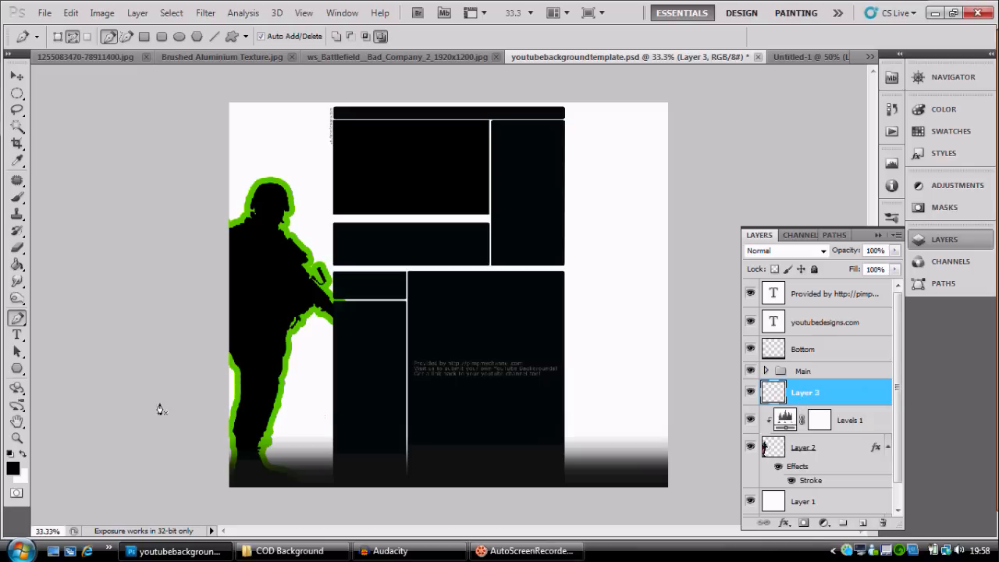
left_click(17, 199)
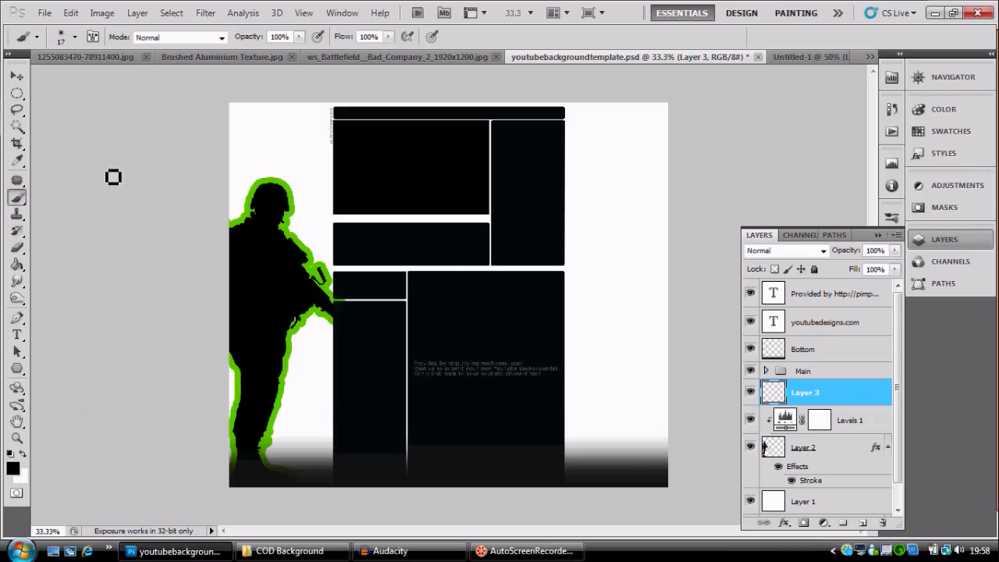
right_click(457, 230)
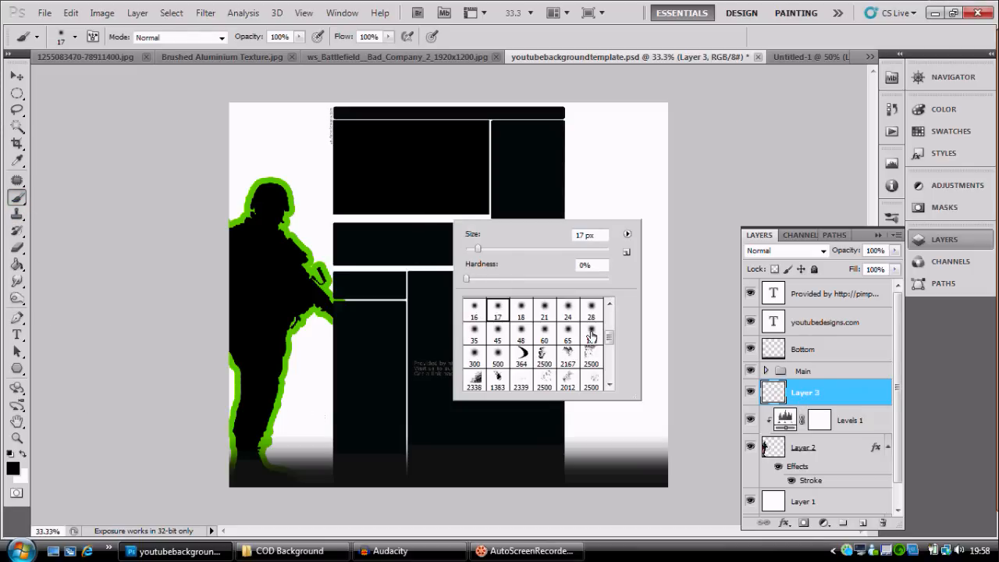
left_click(529, 358)
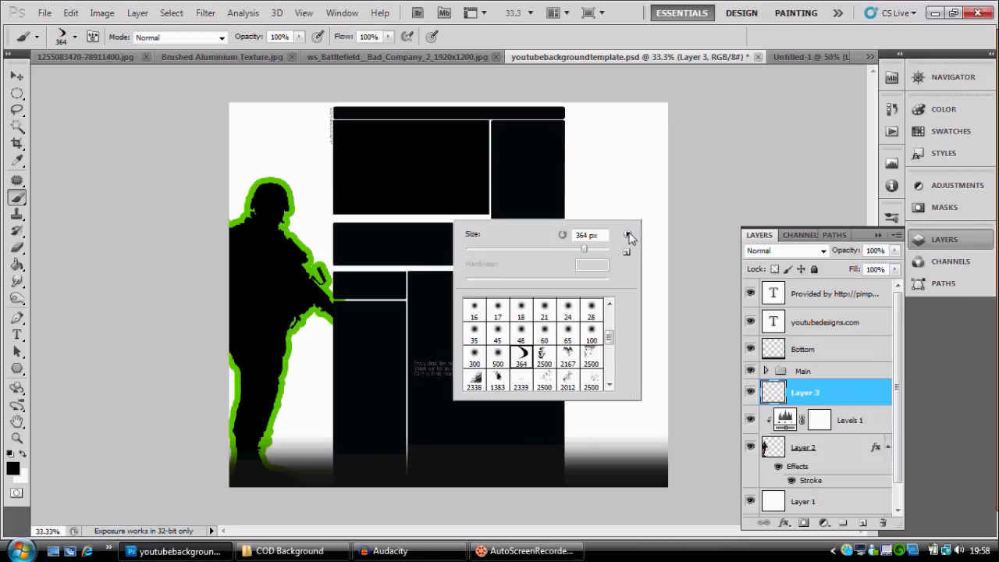
Enable Shape Dynamics with 20% size jitter, 19% minimum diameter, 5% angle jitter, 15% roundness jitter, 25% minimum roundness, and both flip jitters.
left_click(892, 217)
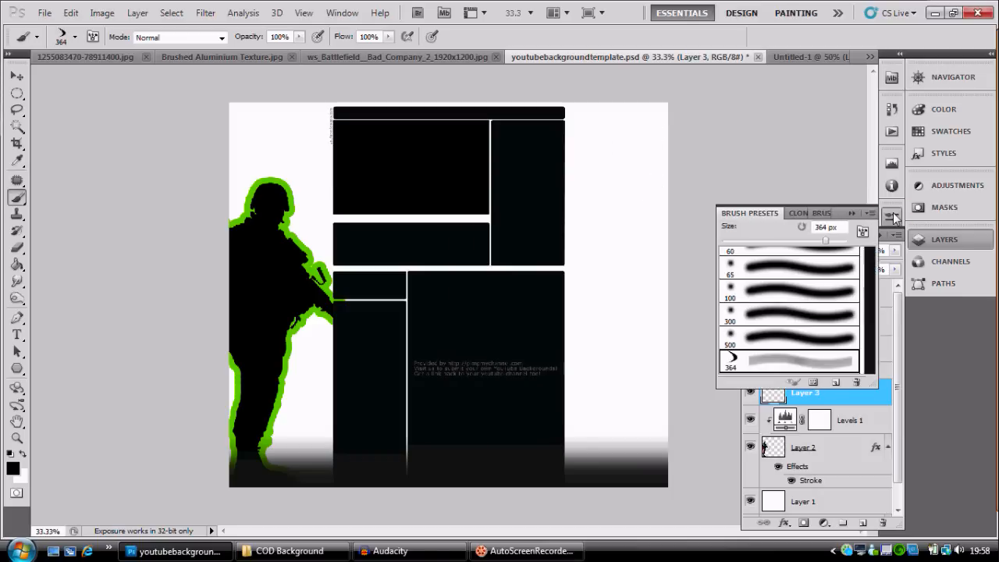
left_click(822, 217)
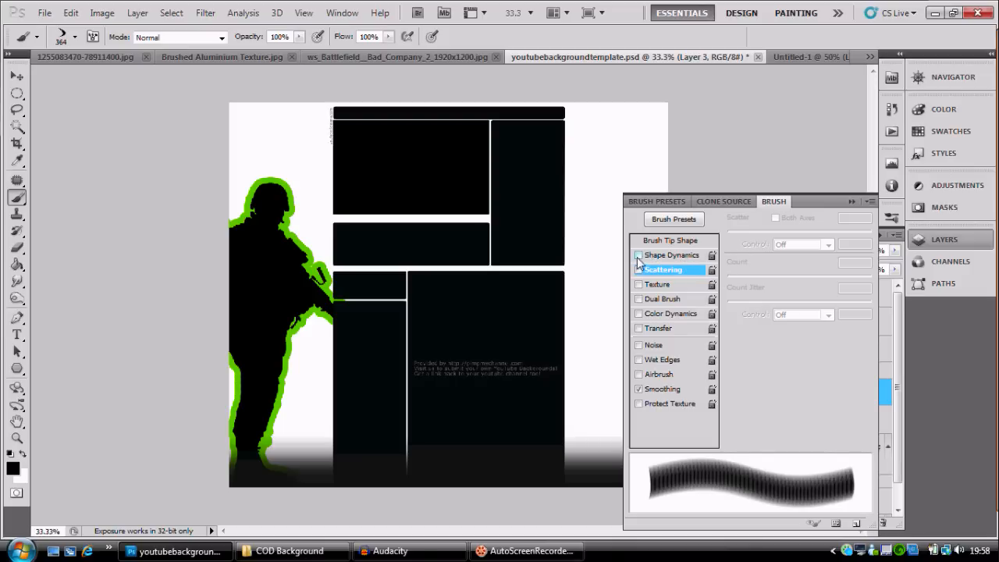
left_click(662, 257)
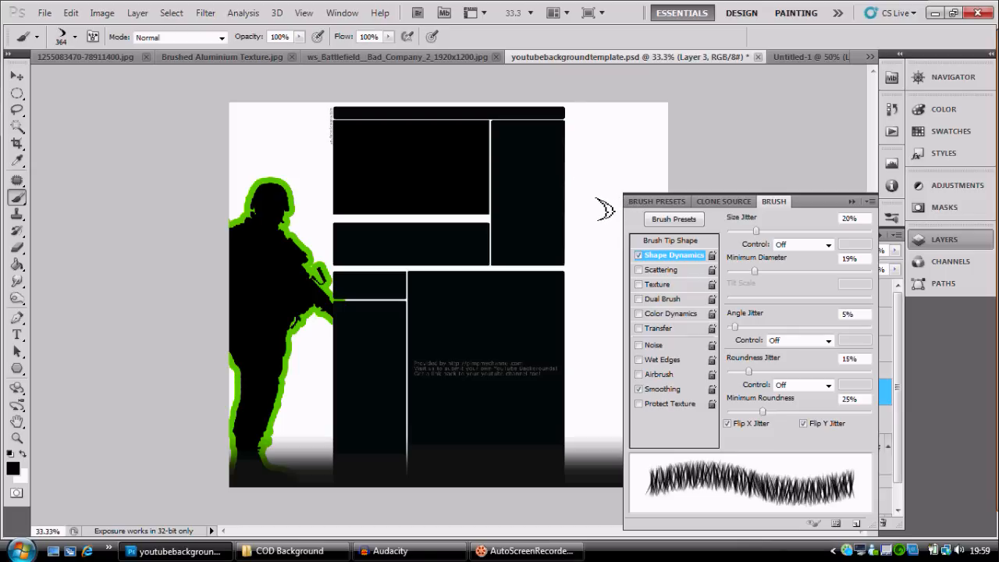
Enable Scattering for the brush with 31% scatter, a count of 1 and 0% count jitter.
left_click(655, 271)
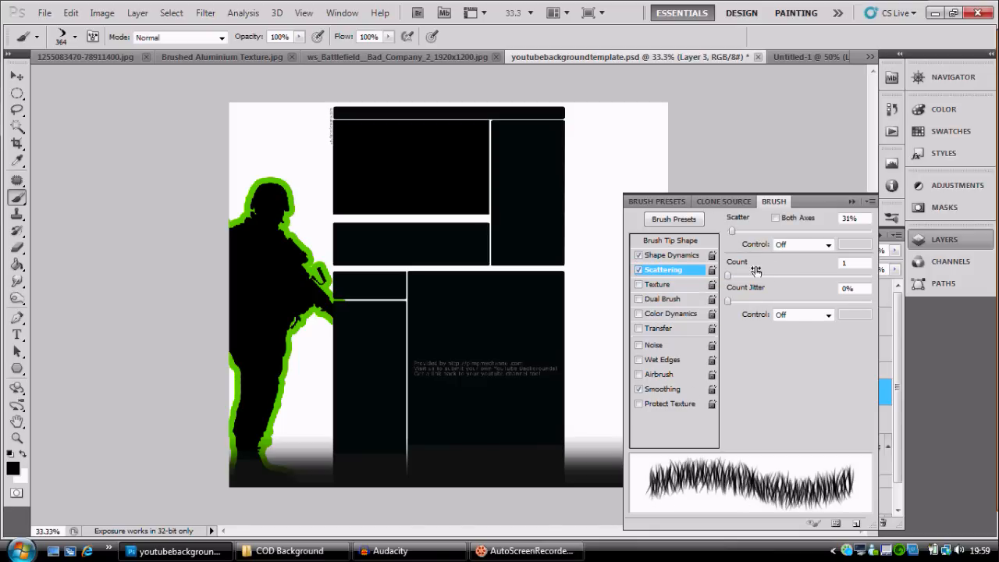
left_click(926, 242)
left_click(893, 219)
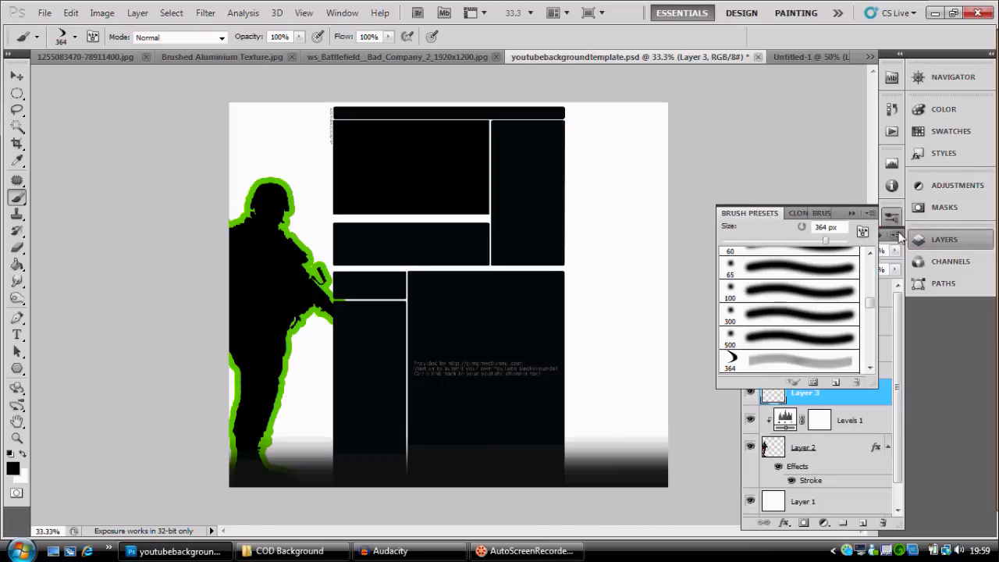
left_click(892, 218)
Paint black grass along the bottom of the background on the empty layer, covering both sides of the template boxes.
mouse_move(228, 409)
left_mouse_down()
mouse_move(695, 414)
mouse_move(669, 405)
mouse_move(651, 424)
mouse_move(568, 448)
mouse_move(256, 466)
mouse_move(290, 438)
mouse_move(318, 437)
mouse_move(285, 424)
mouse_move(537, 432)
mouse_move(693, 419)
mouse_move(677, 375)
mouse_move(650, 435)
mouse_move(585, 456)
mouse_move(659, 401)
mouse_move(655, 385)
mouse_move(634, 416)
mouse_move(586, 428)
left_mouse_up()
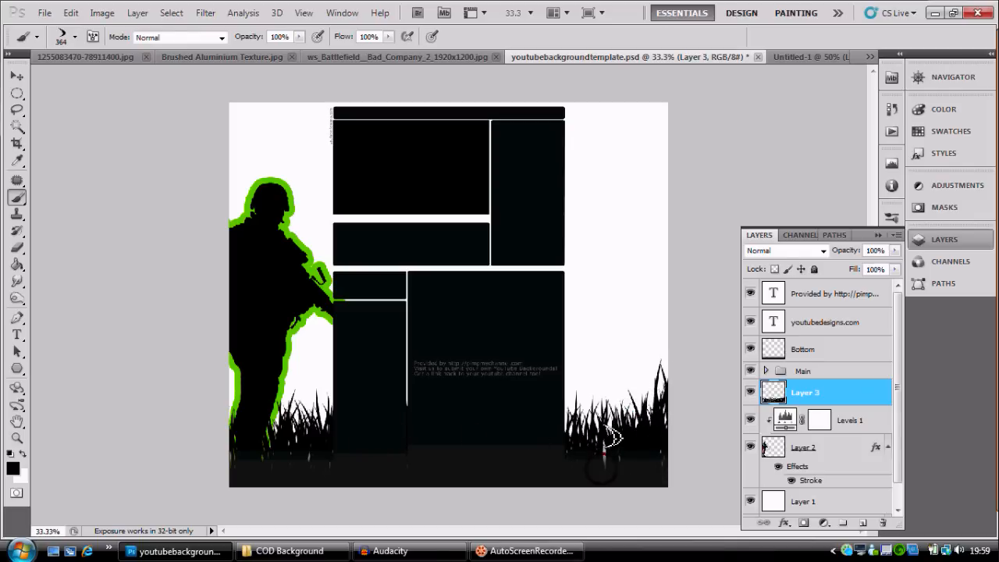
left_click(225, 426)
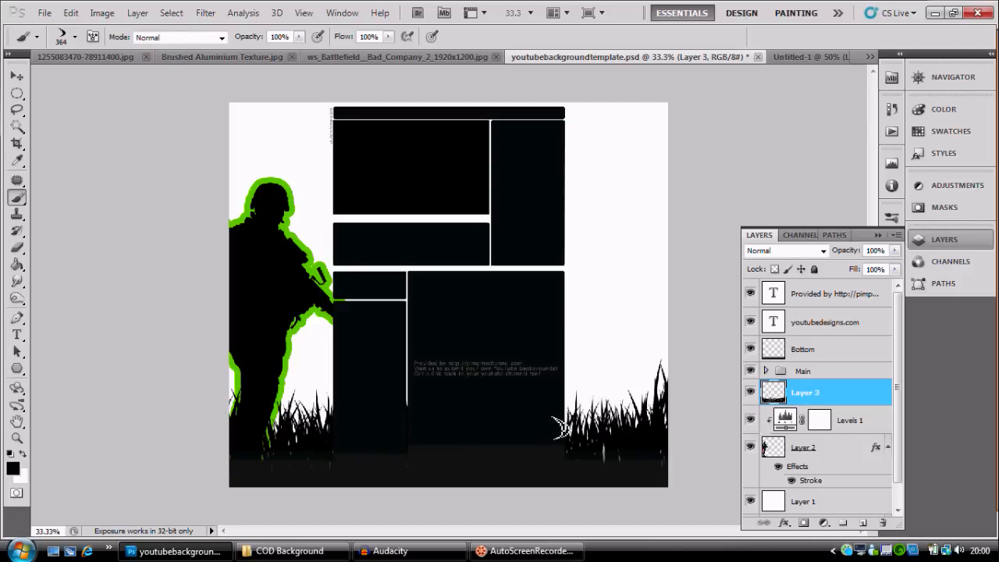
left_click(668, 413)
Create a new layer, start a red text entry over the soldier's rifle, and move that layer above the Main group.
left_click(848, 523)
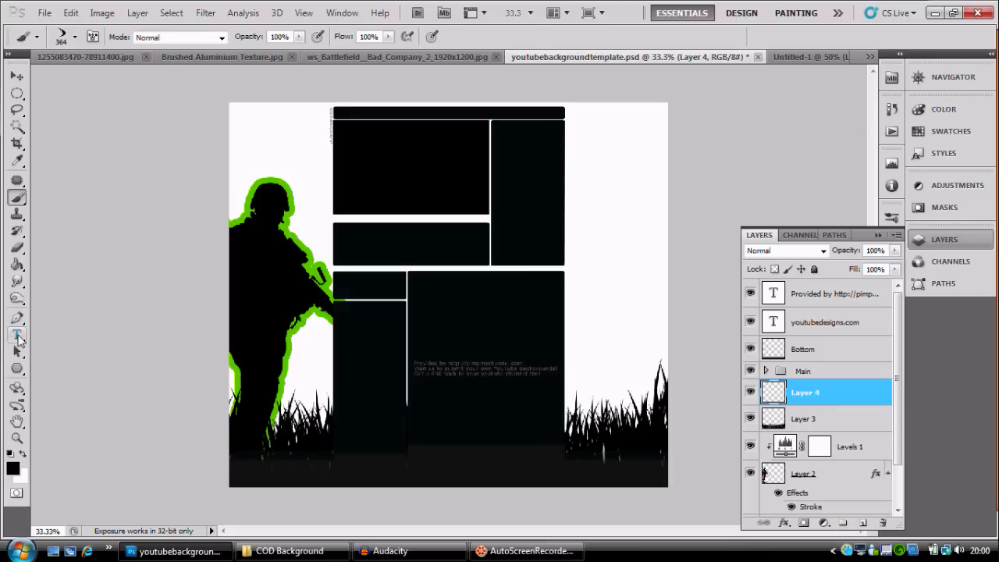
left_click(16, 334)
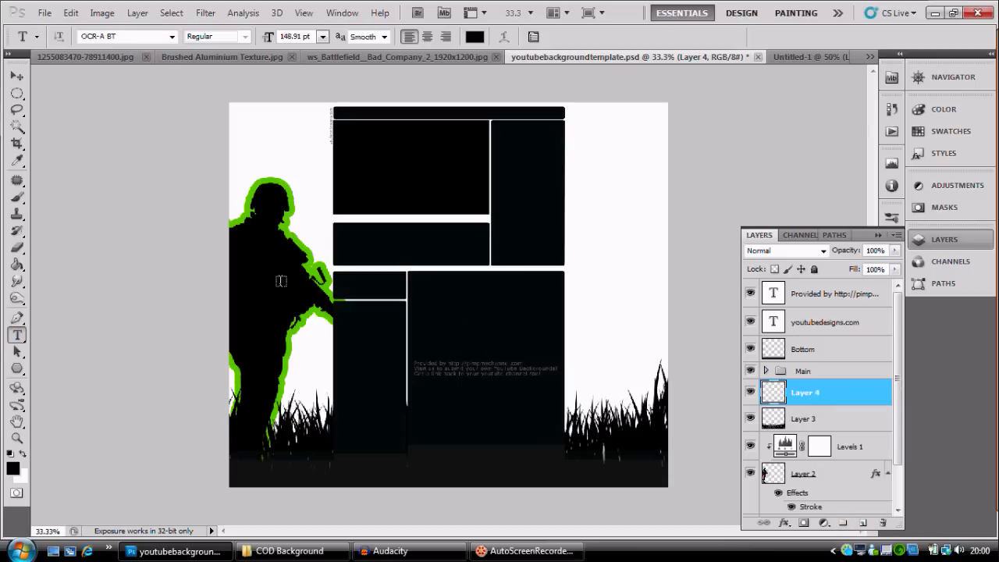
left_click(474, 37)
type("255")
left_click(925, 189)
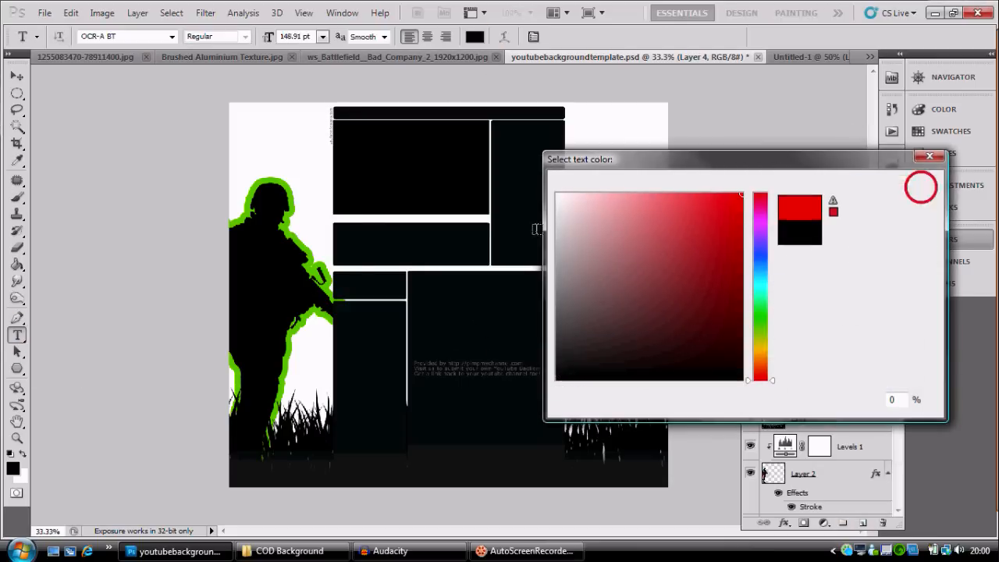
left_click(314, 300)
left_click_drag(827, 393, 827, 364)
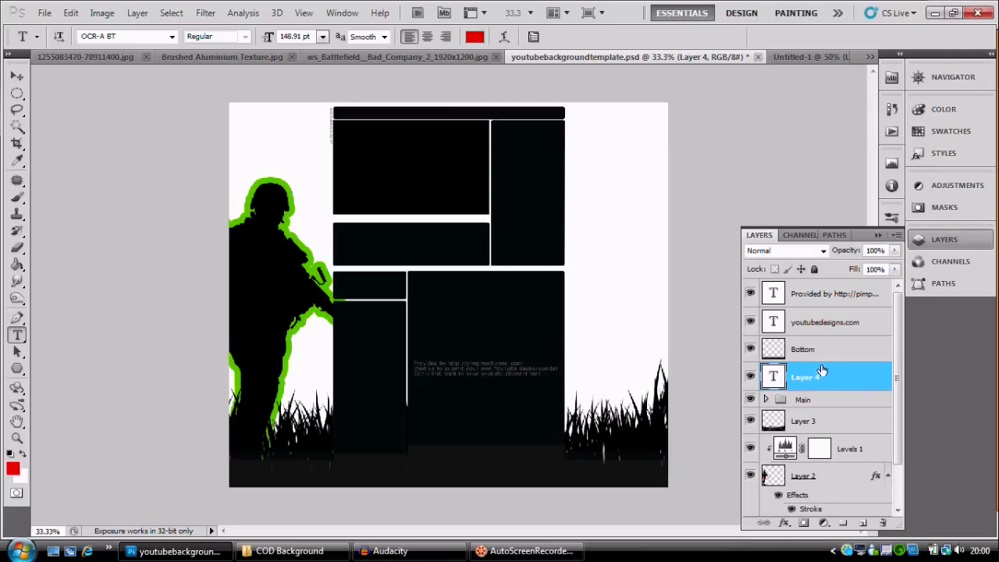
Set the text's font to Impact and enter "DLMGRAPHIX".
double_click(775, 377)
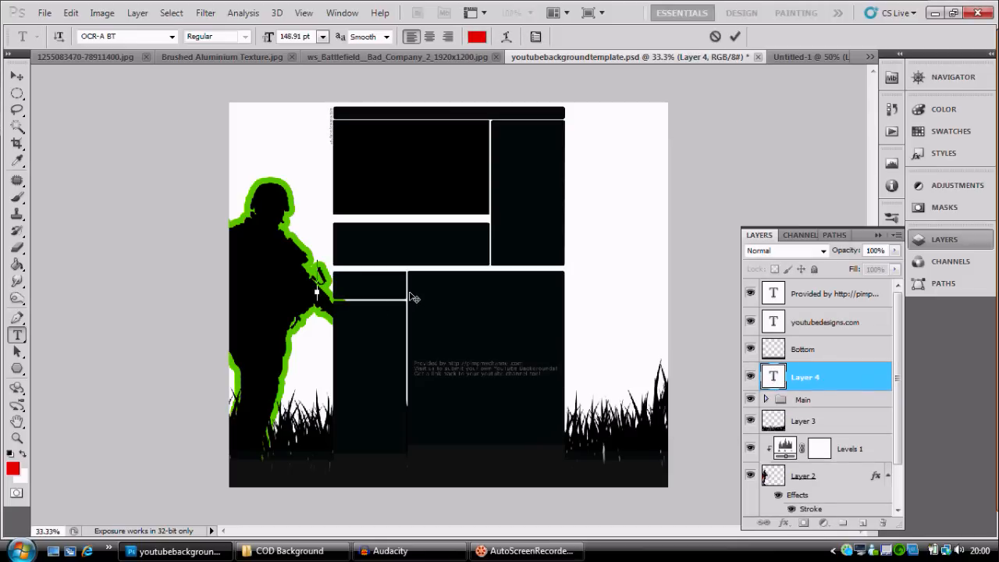
left_click(115, 34)
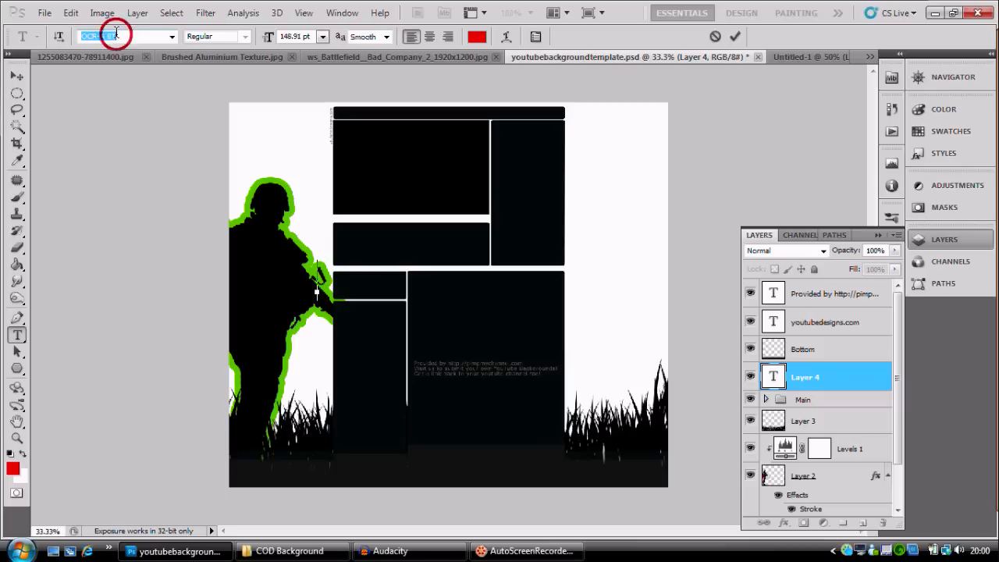
type("I")
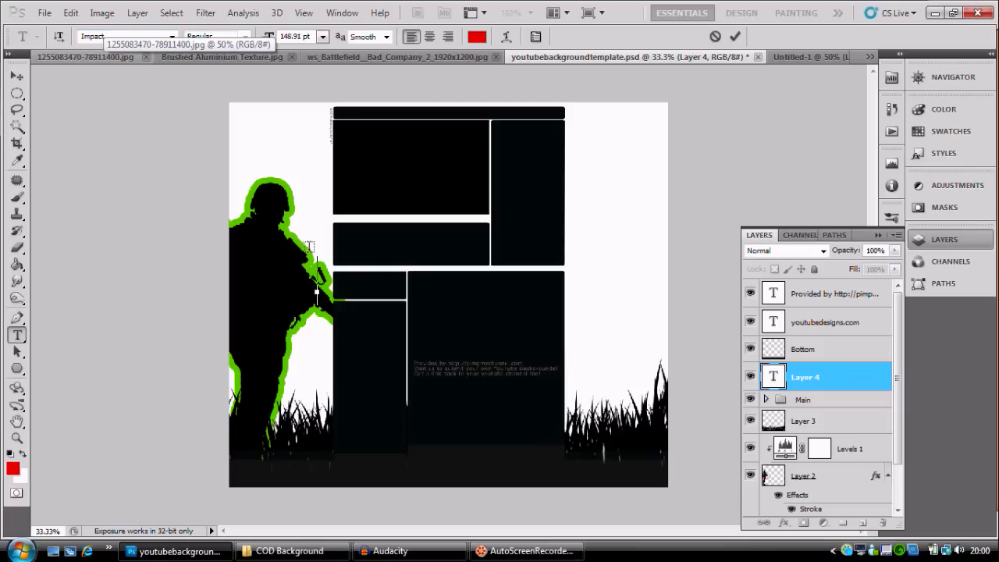
type("DLMG")
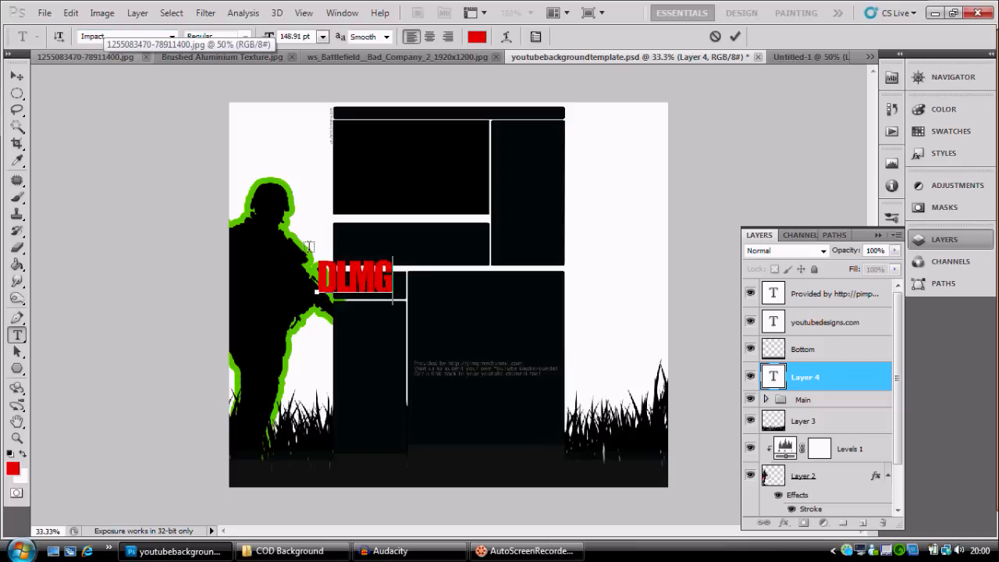
type("RAPHIX")
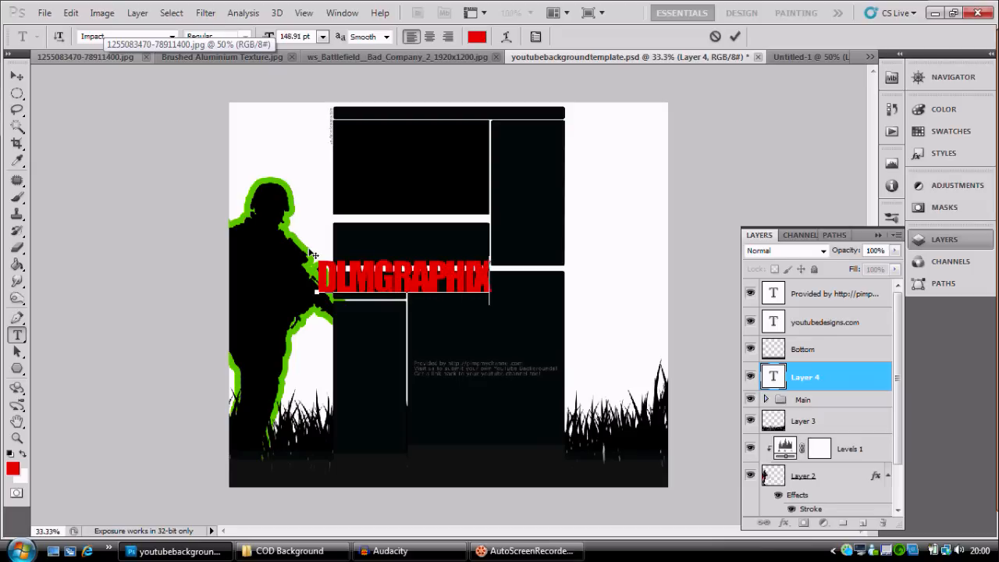
Set the whole DLMGRAPHIX text's tracking to 0 and its font size to 157.91 pt.
mouse_move(320, 278)
left_mouse_down()
mouse_move(491, 278)
mouse_move(316, 279)
left_mouse_up()
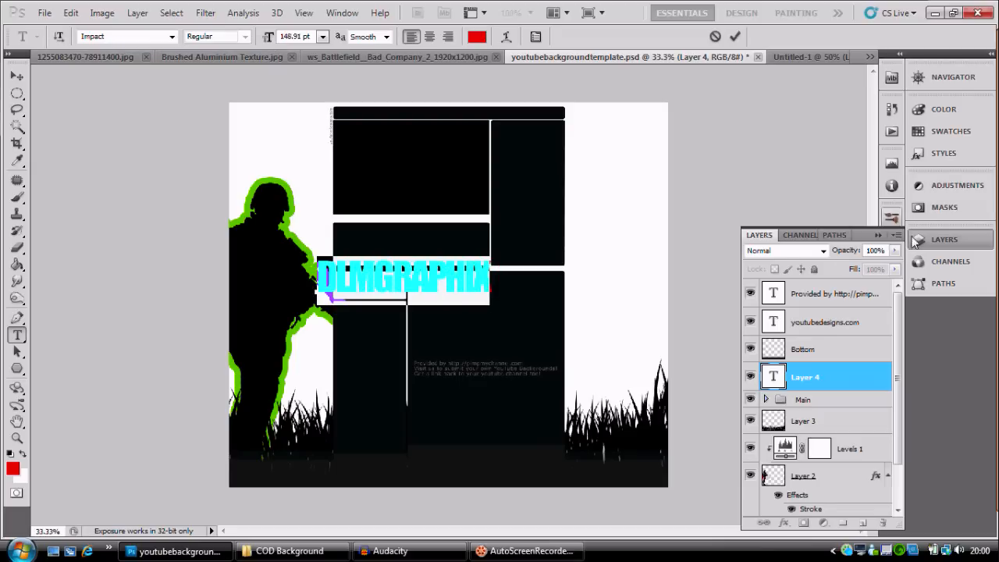
left_click(933, 240)
left_click(891, 297)
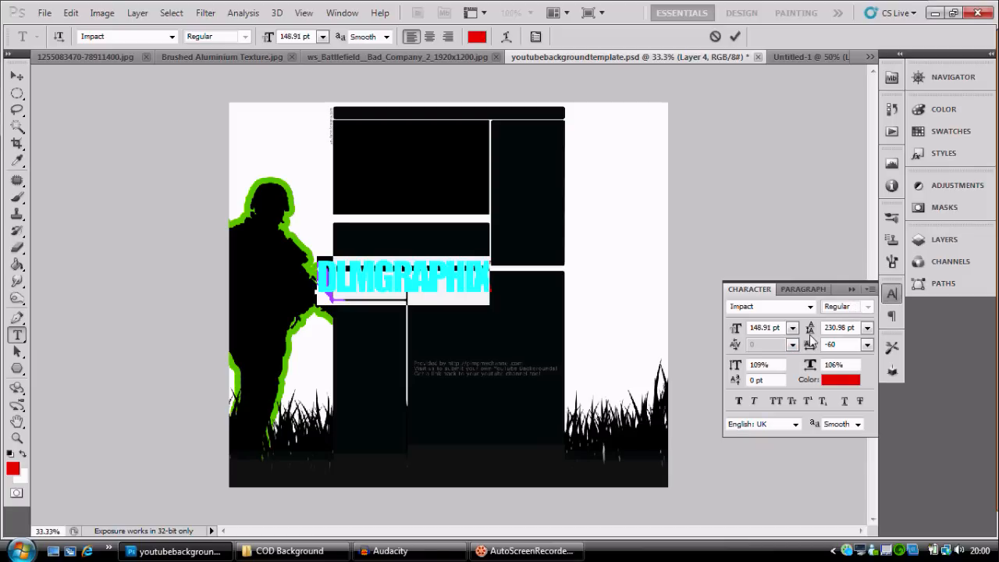
left_click_drag(808, 350, 809, 352)
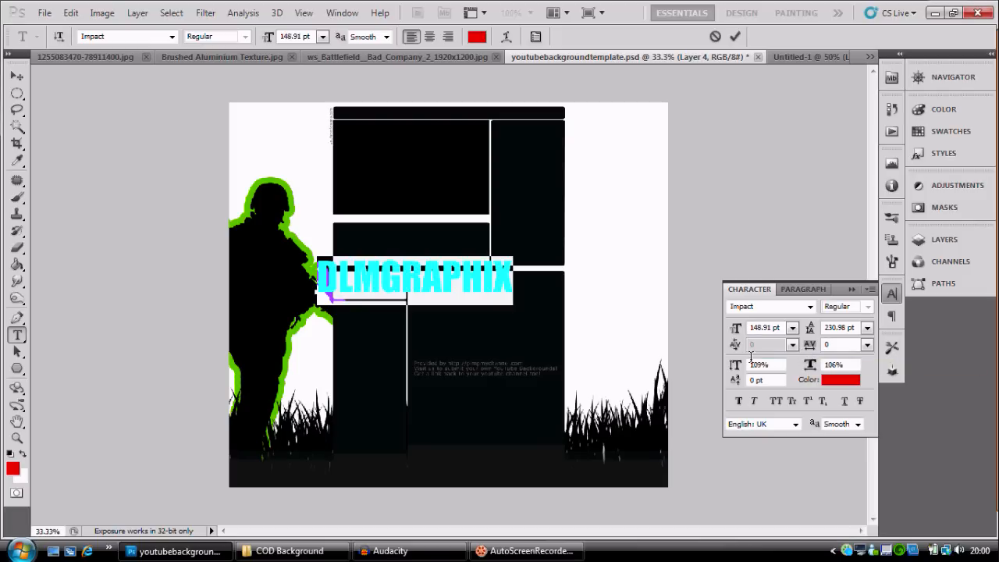
left_click_drag(734, 332, 741, 334)
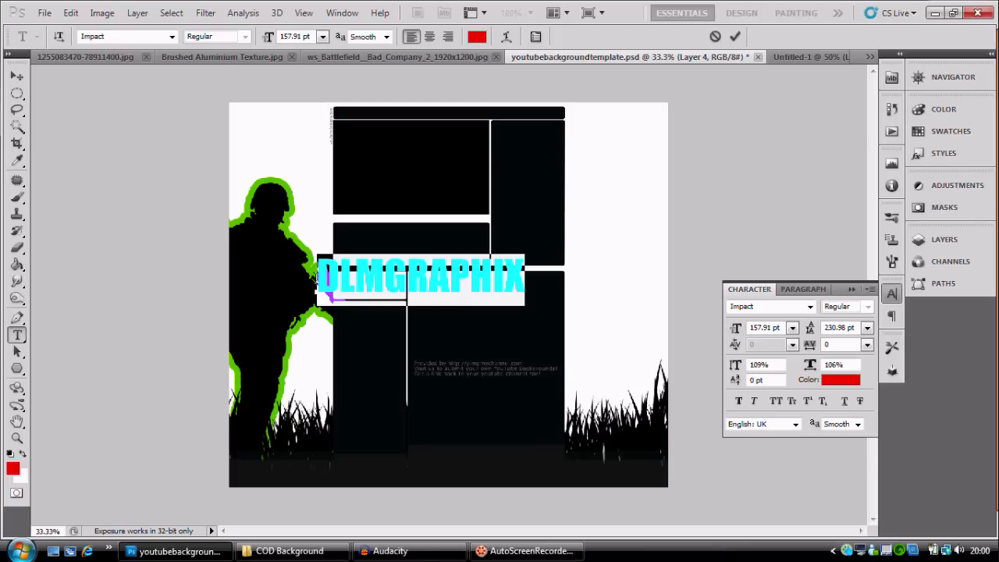
Stretch the first letter D and the last letter X to 150% vertical scale and commit the text.
left_click_drag(317, 276, 336, 273)
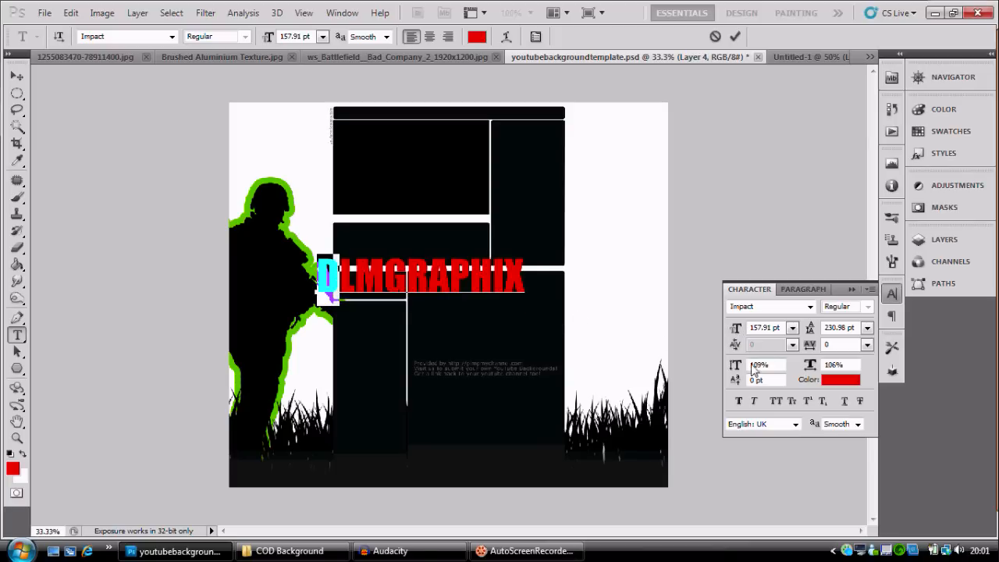
left_click_drag(736, 372, 766, 364)
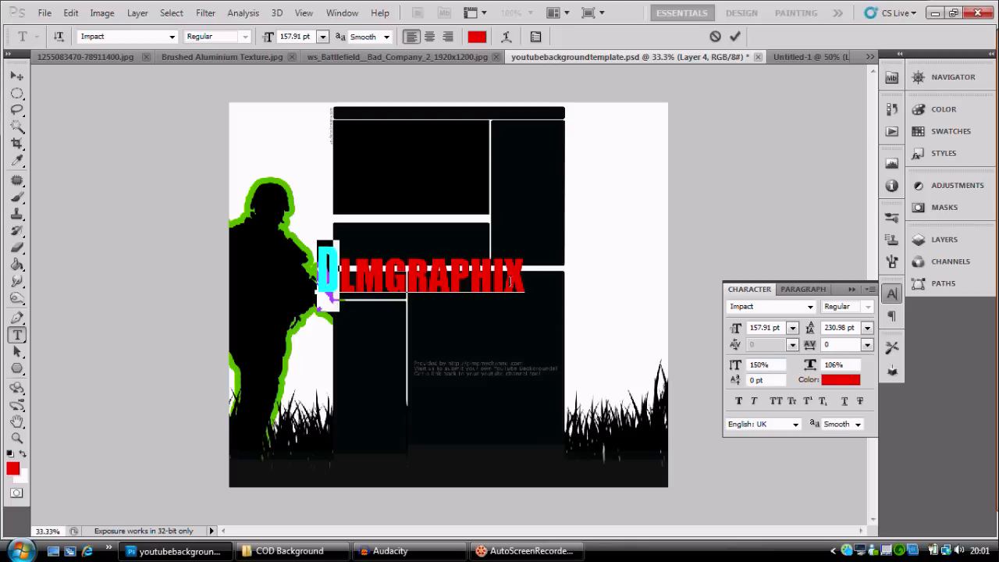
left_click_drag(511, 283, 526, 281)
left_click(769, 364)
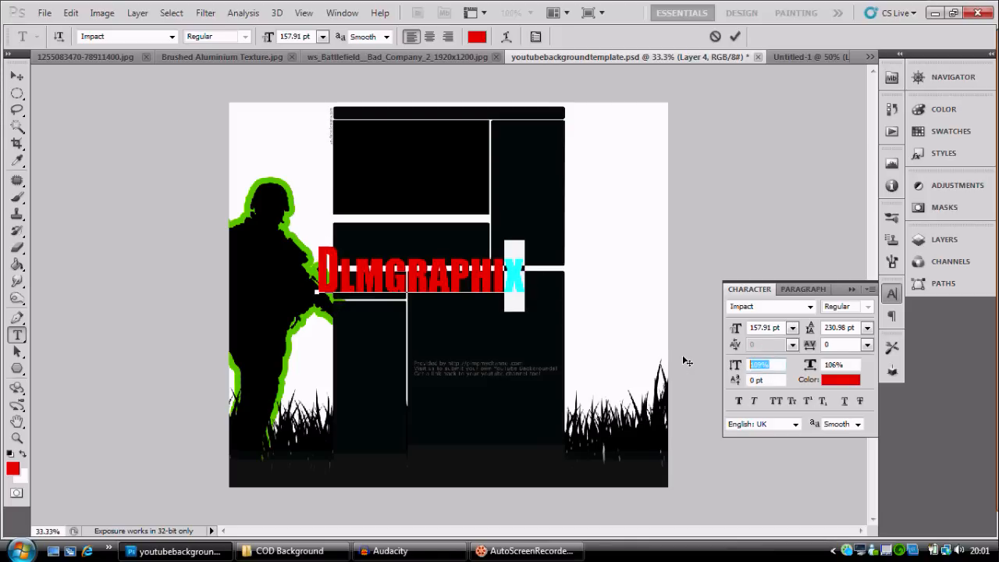
type("150")
key("Return")
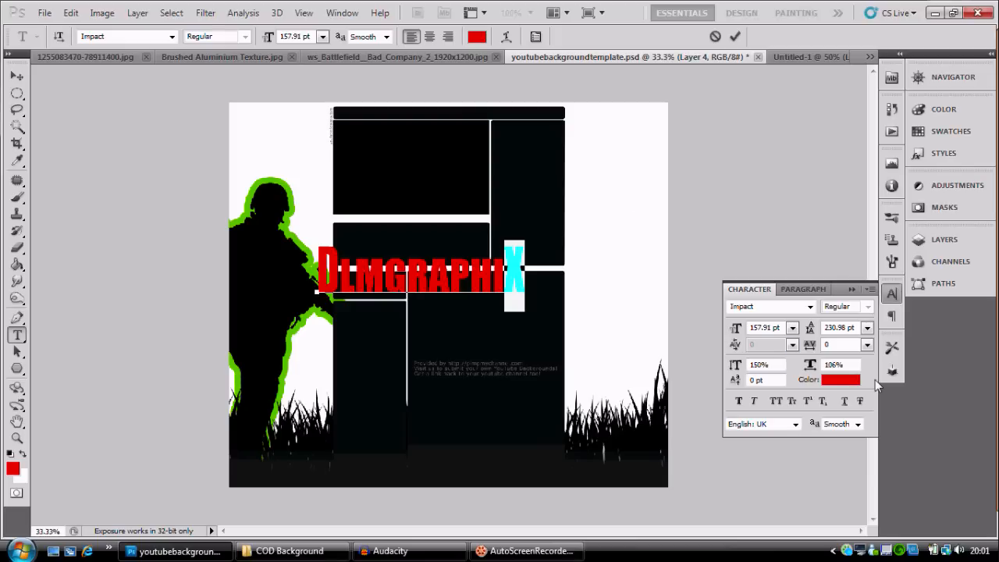
left_click(508, 285)
left_click_drag(527, 281, 309, 320)
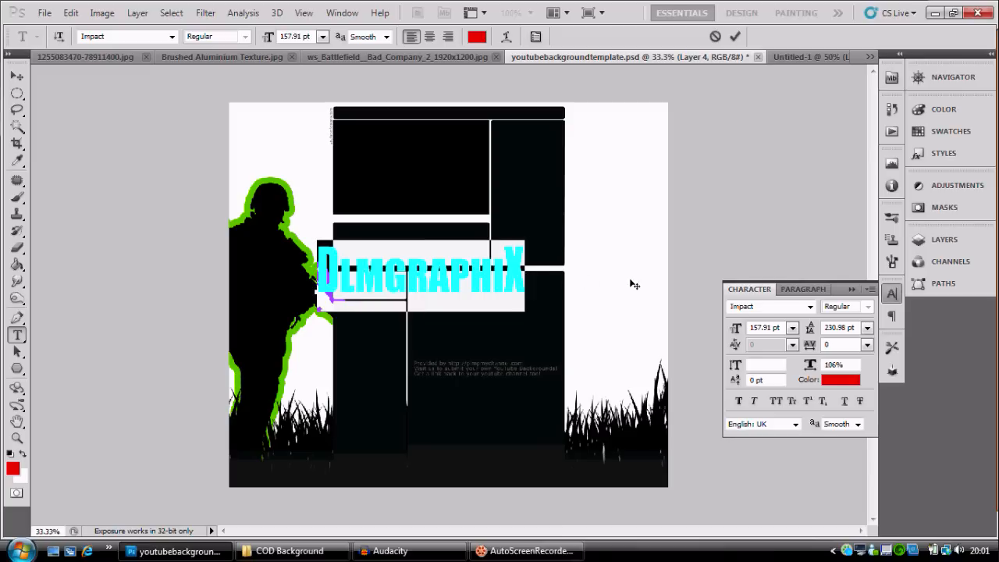
left_click(735, 36)
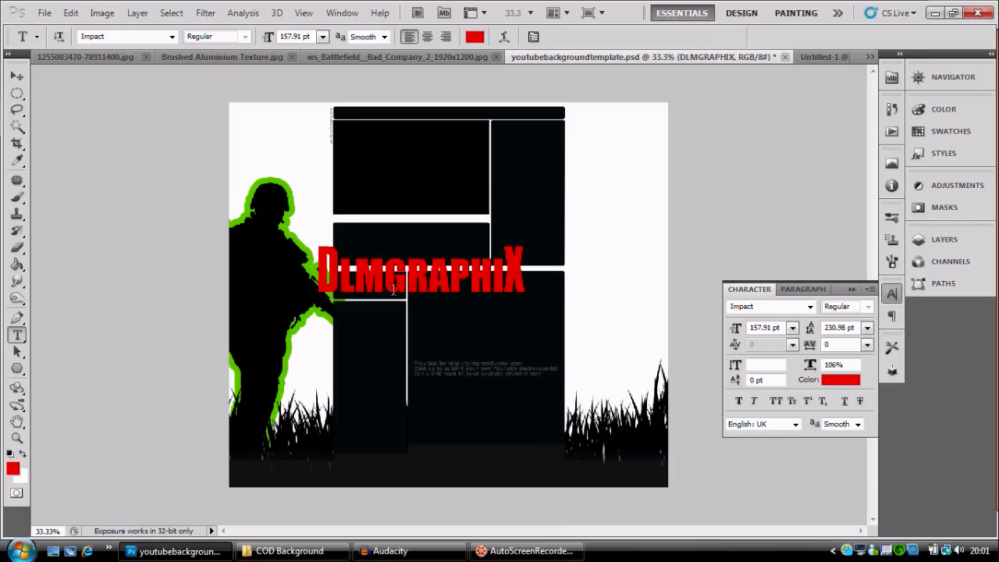
Rotate the DLMGRAPHIX text by -90° and place it vertically over the soldier beside the template boxes.
key("v")
left_click_drag(378, 288, 418, 293)
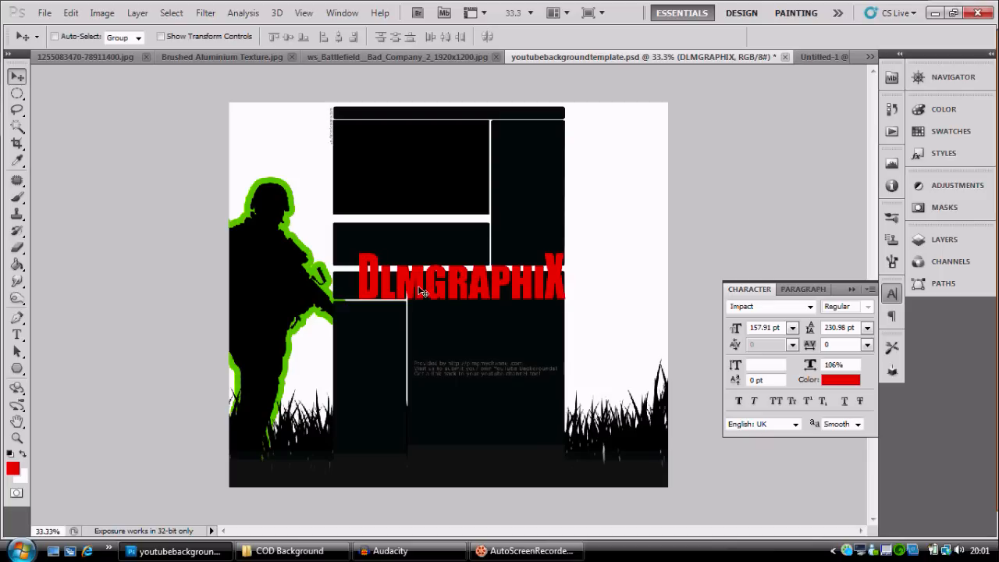
key("ctrl+t")
left_click_drag(575, 244, 413, 179)
left_click_drag(466, 231, 292, 182)
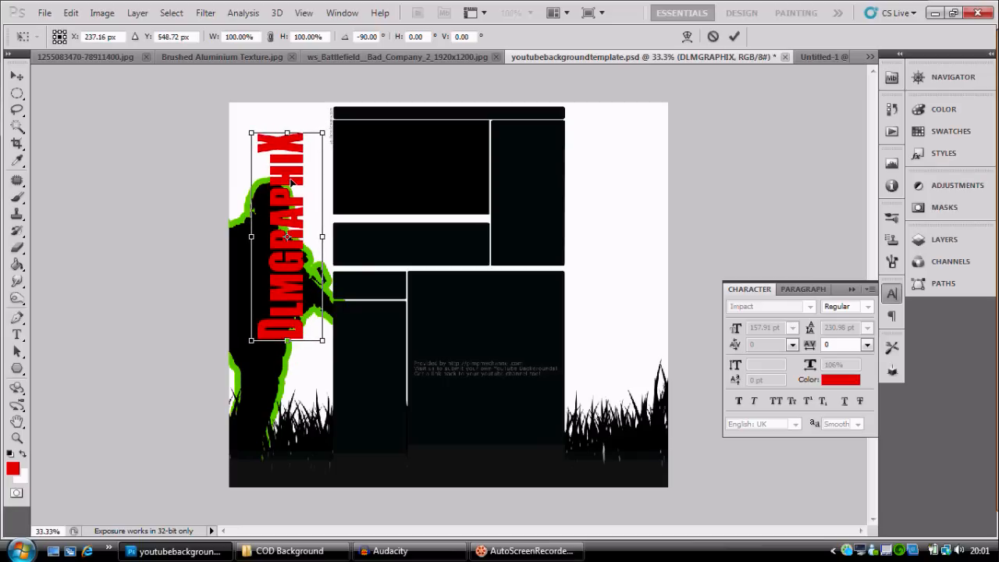
key("Return")
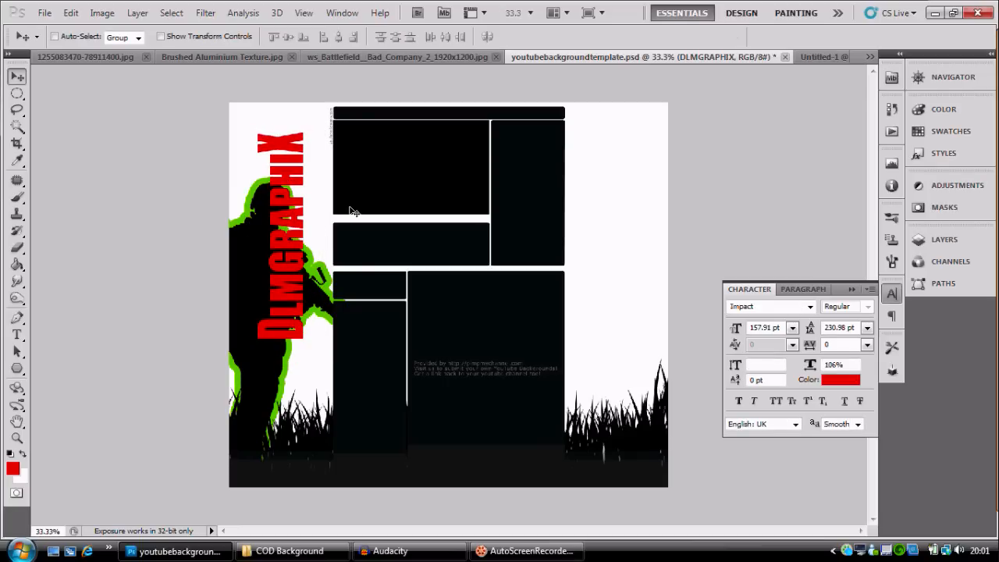
Give the DLMGRAPHIX layer a drop shadow at 100% opacity and a thickened black outside stroke.
left_click(895, 295)
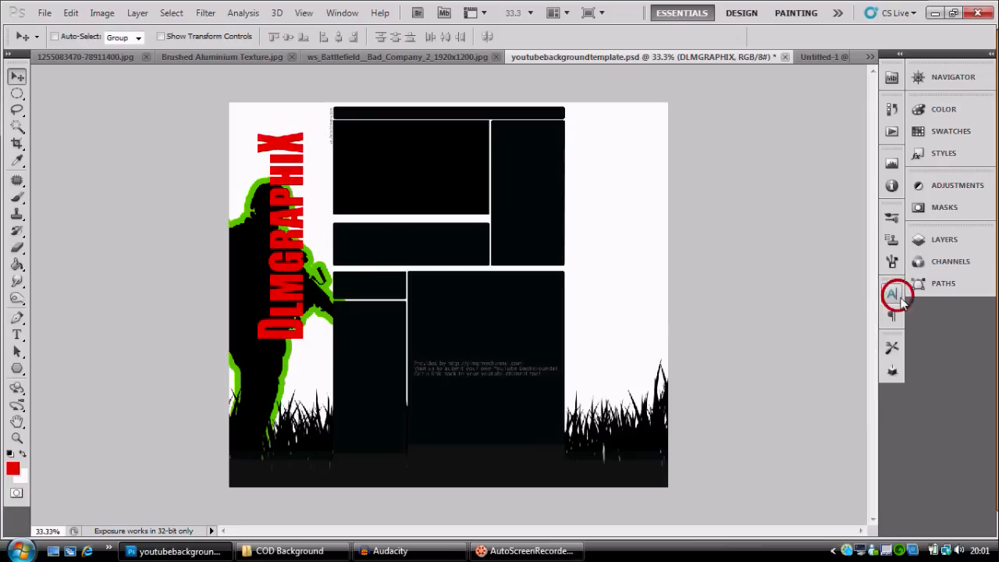
left_click(938, 243)
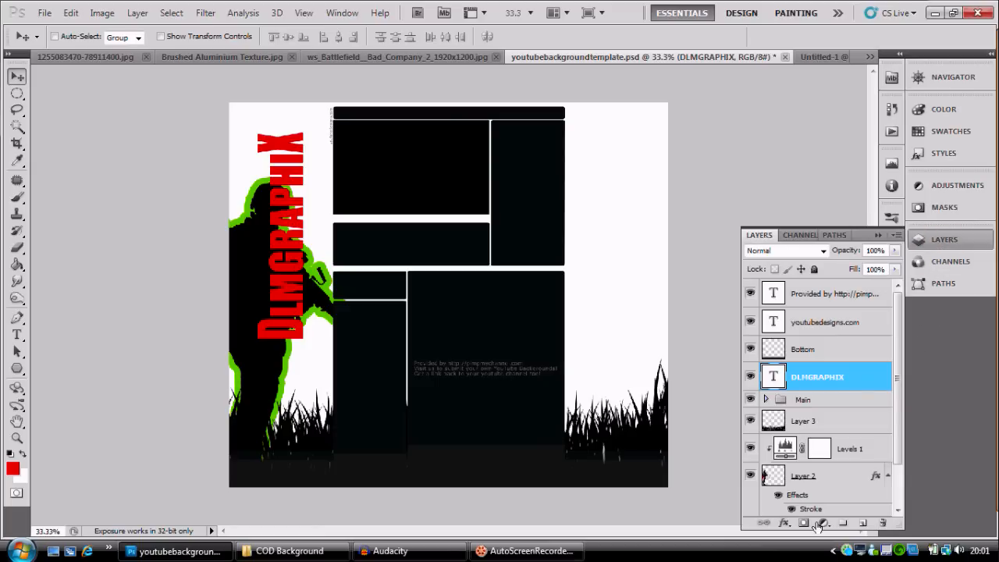
left_click(785, 523)
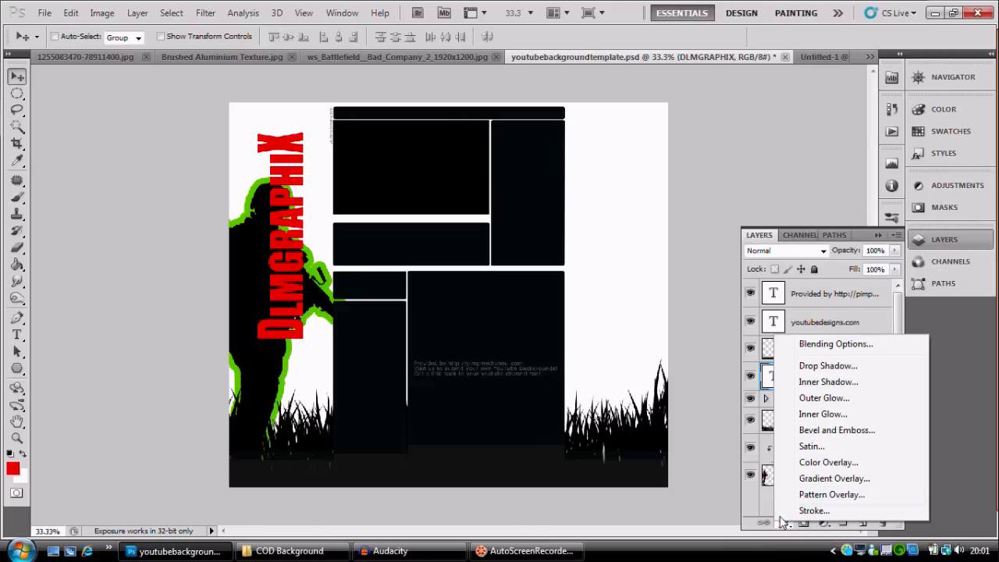
left_click(832, 370)
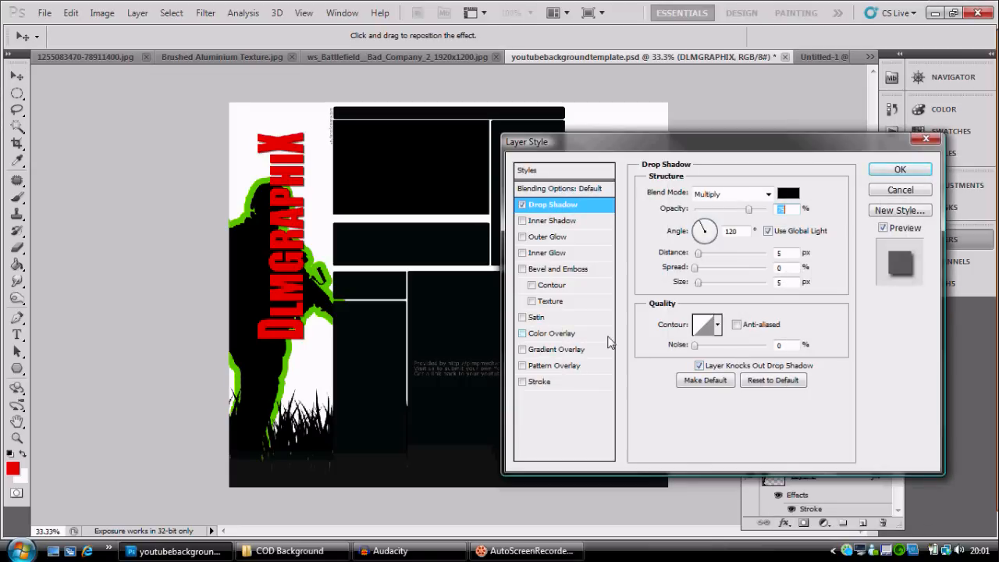
left_click_drag(748, 210, 766, 210)
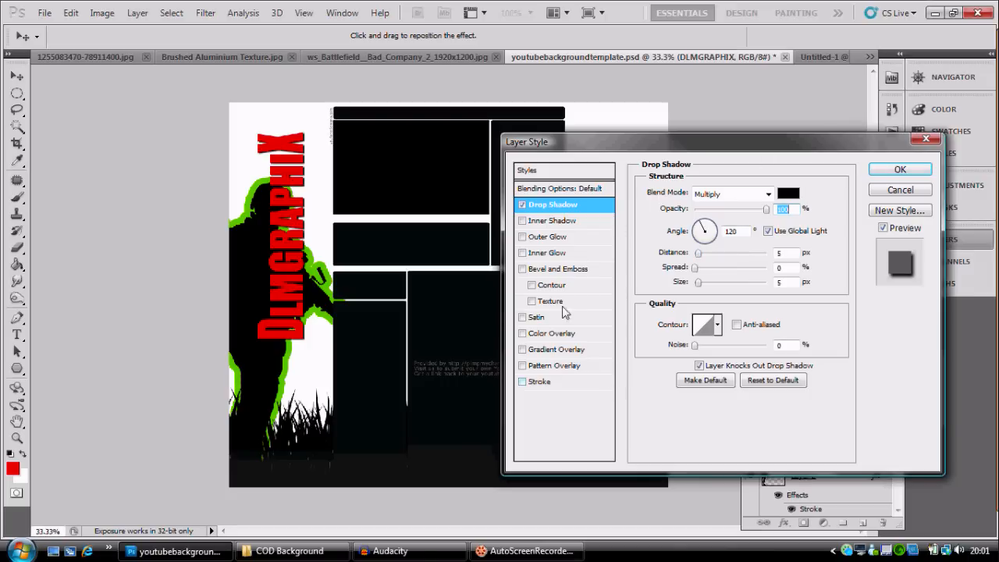
left_click(544, 383)
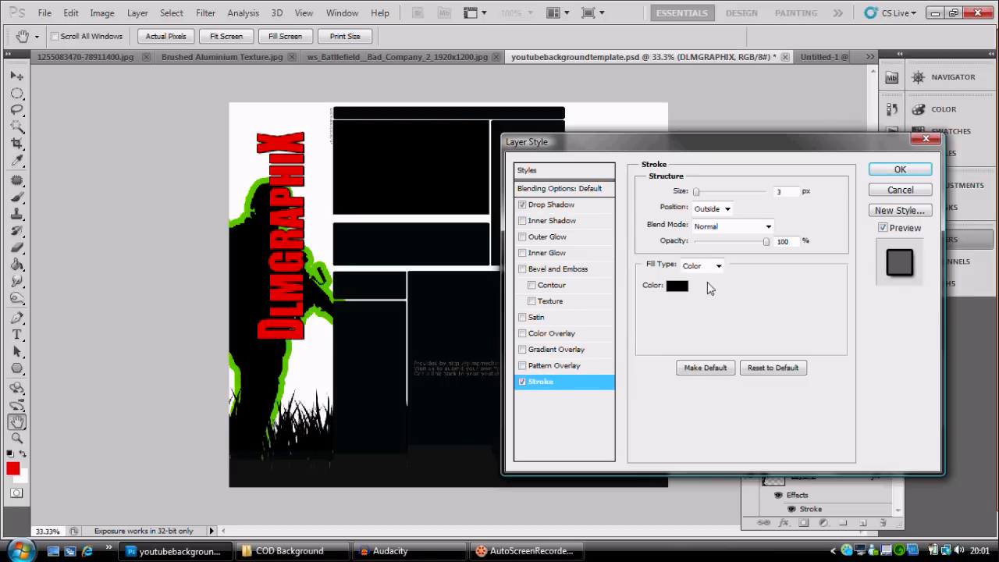
left_click_drag(699, 195, 701, 195)
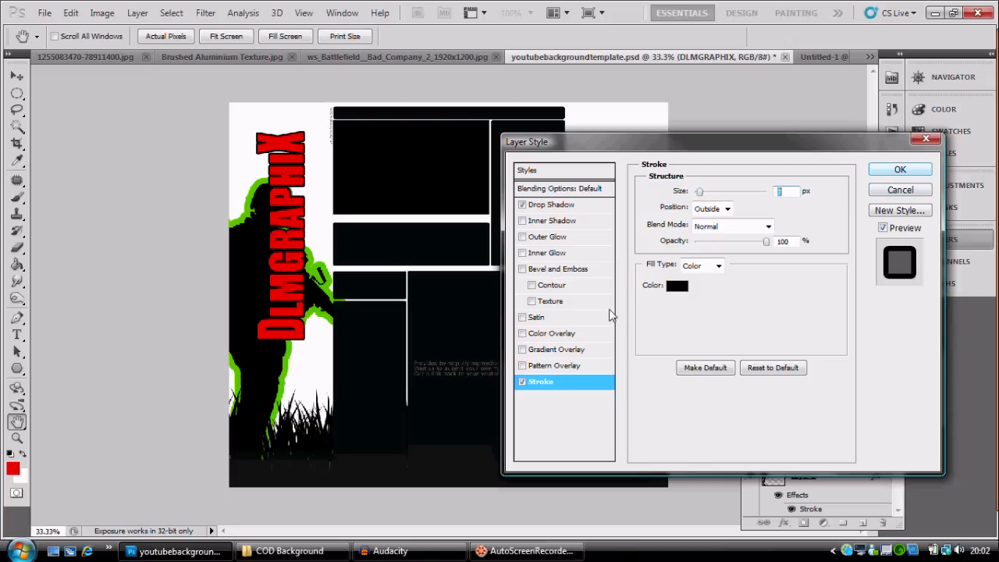
Add a white (ffffff) Color Overlay at 100% opacity to the DLMGRAPHIX text and apply the layer style.
left_click(536, 335)
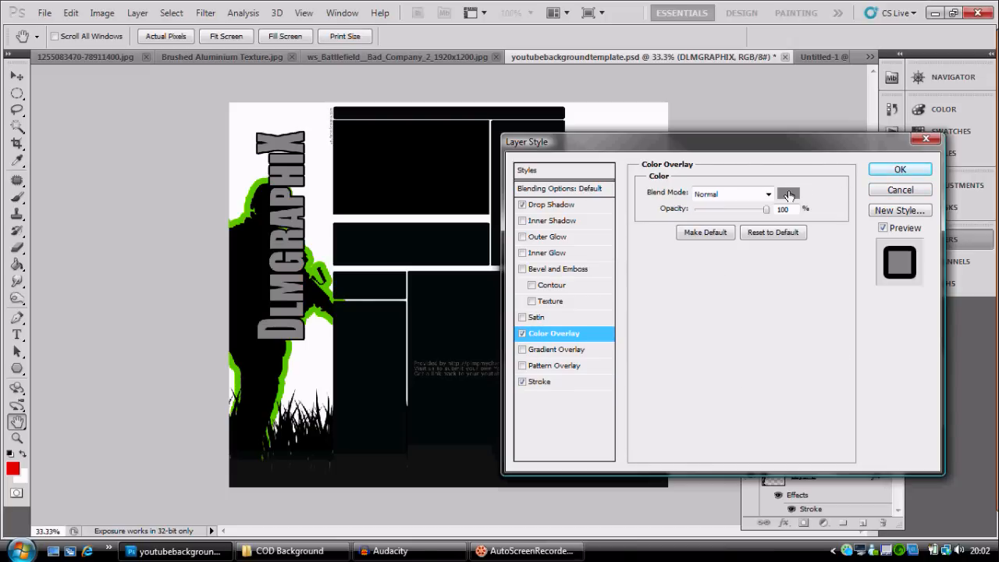
left_click(789, 195)
left_click(654, 279)
left_click_drag(575, 218, 535, 172)
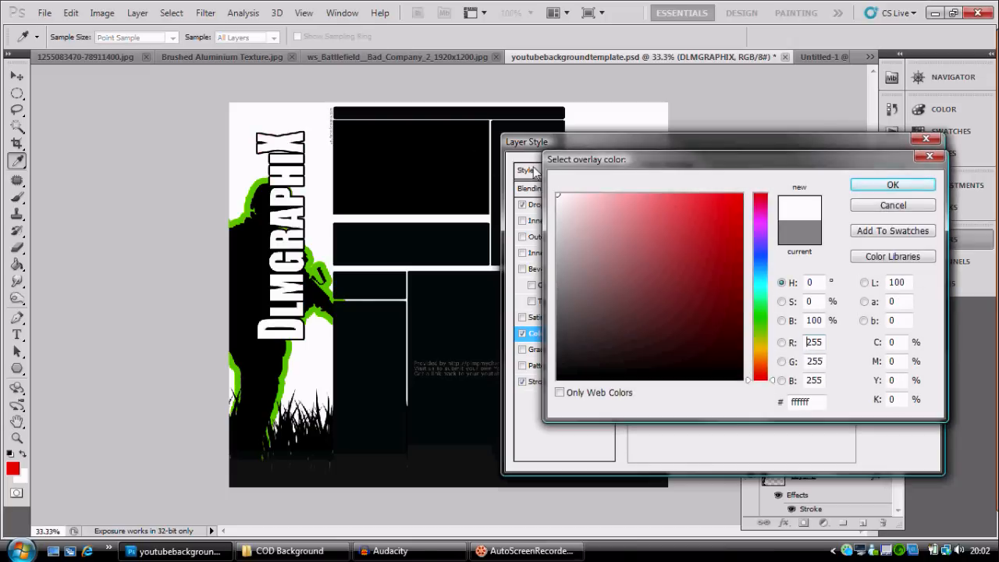
left_click(893, 188)
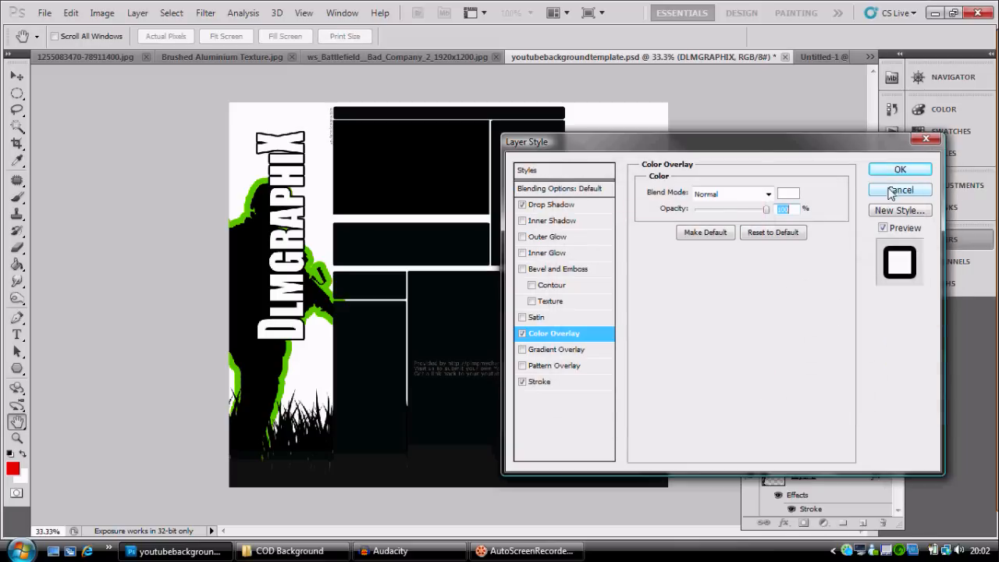
left_click(896, 169)
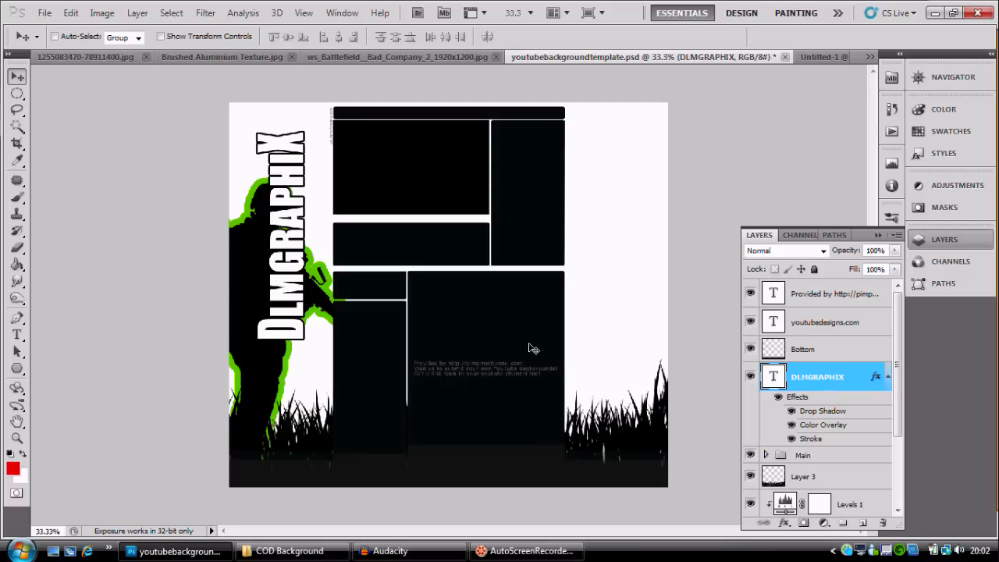
Add a layer mask to the DLMGRAPHIX text layer and choose the 2500 px splatter brush for painting on it.
left_click(804, 524)
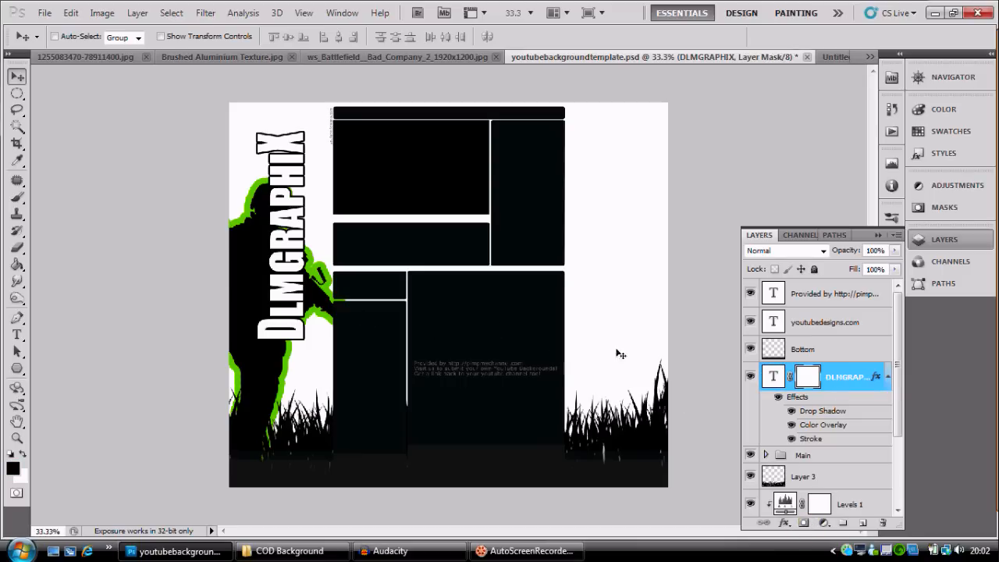
left_click(17, 197)
right_click(484, 275)
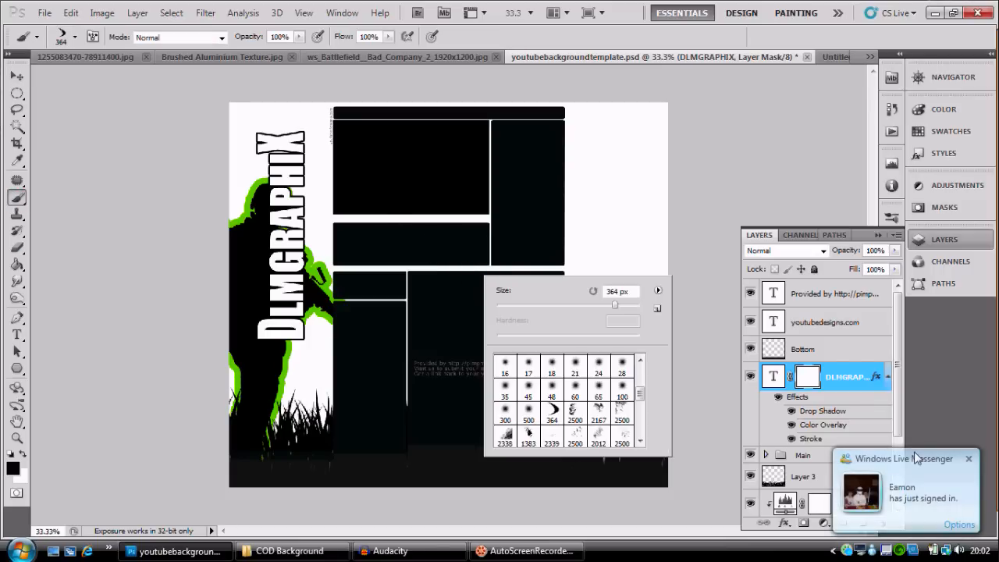
left_click(969, 458)
right_click(601, 356)
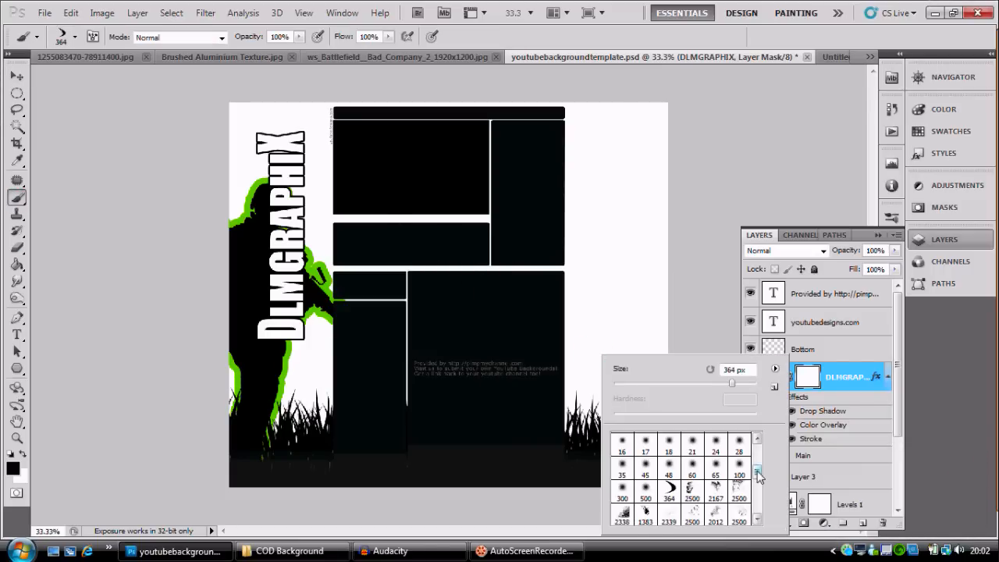
left_click(693, 514)
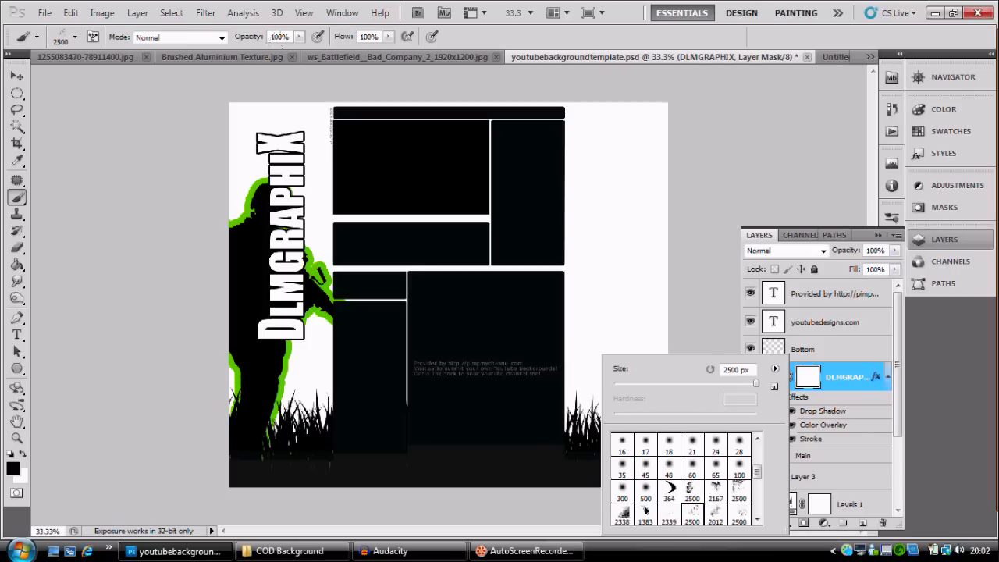
Paint black grunge texture over the DLMGRAPHIX letters on the layer mask, using the splatter brush at 2500 and 1500 px.
left_click(468, 328)
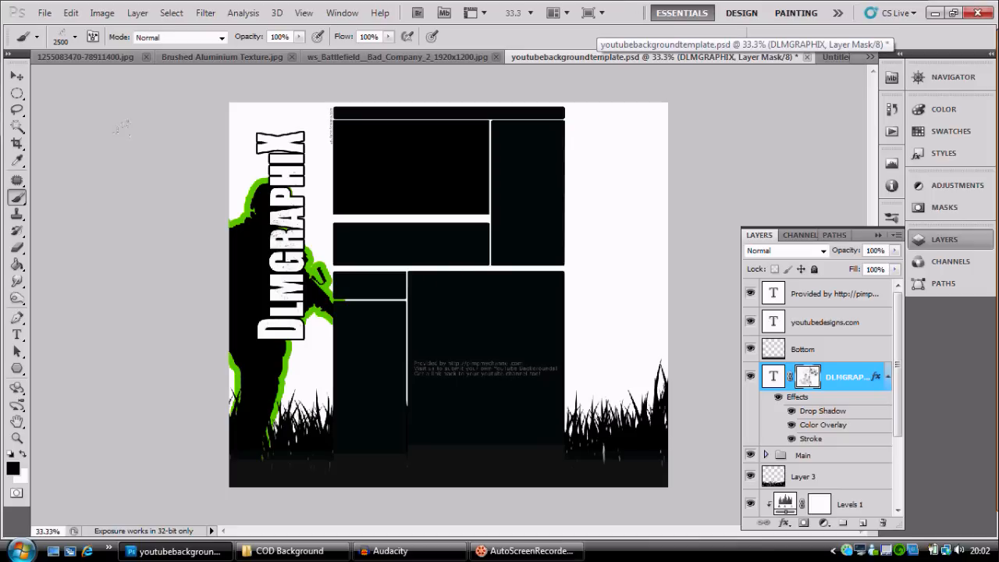
left_click(178, 552)
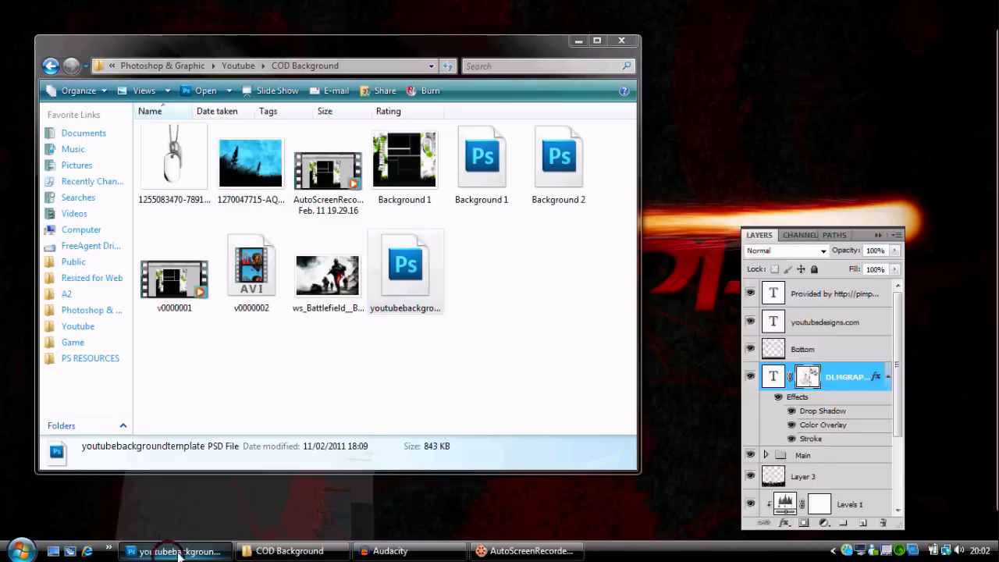
left_click(179, 552)
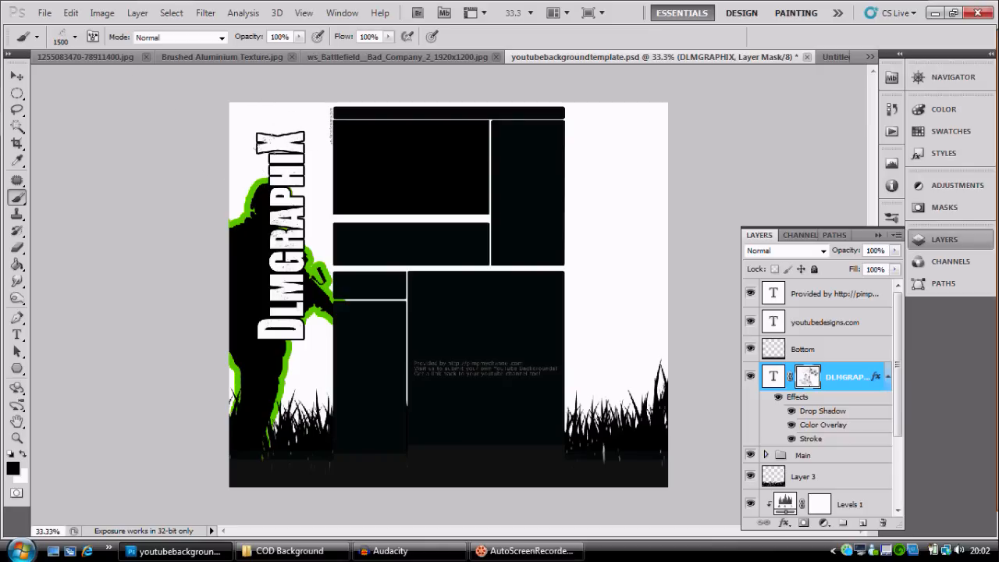
left_click(285, 331)
left_click(396, 235)
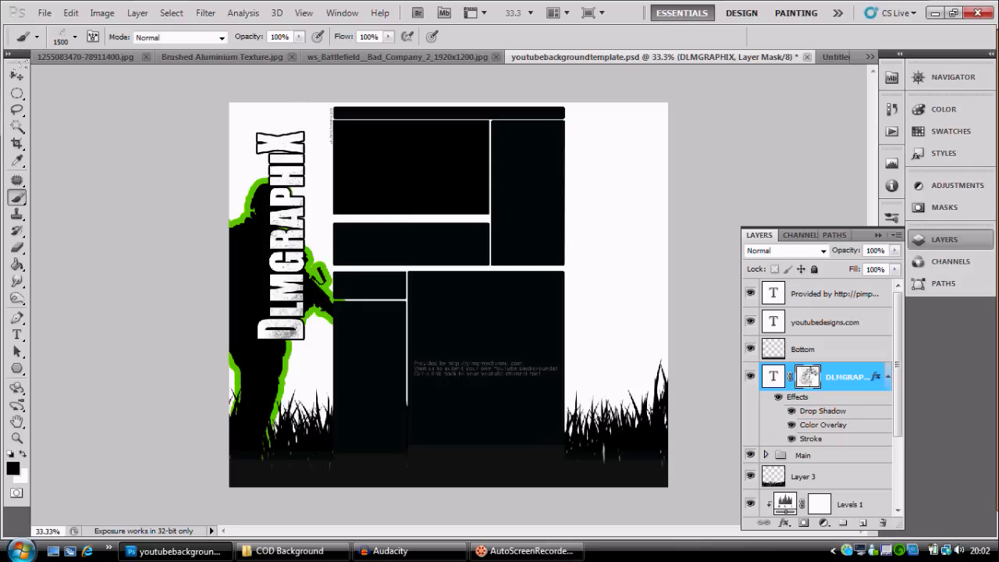
left_click(207, 248)
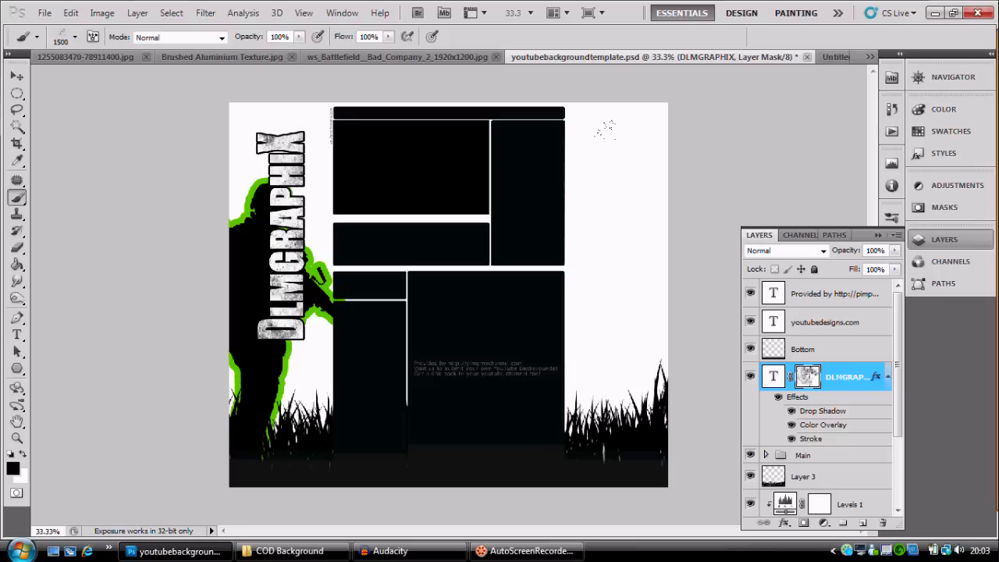
Close the Untitled-1 document without saving it.
left_click(829, 55)
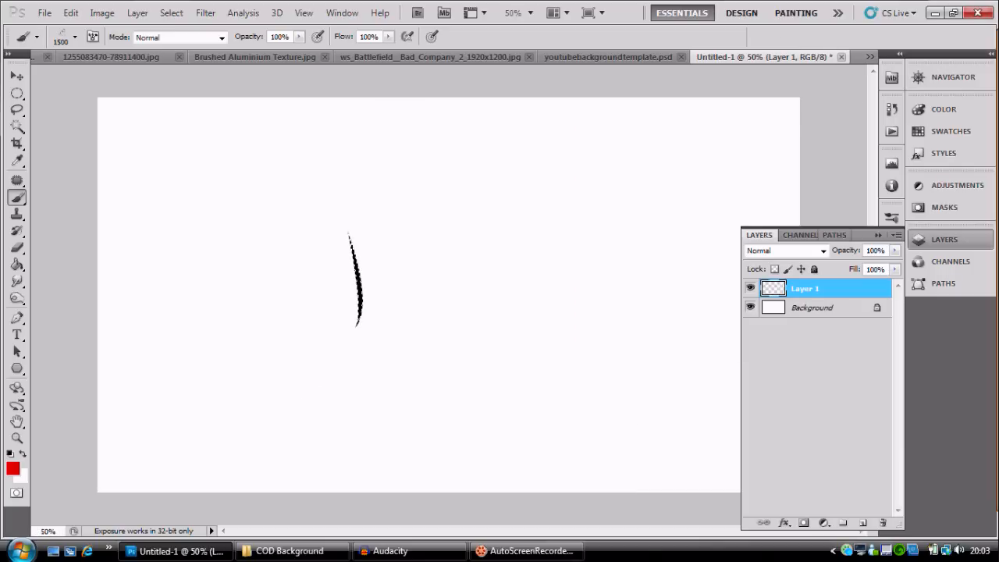
left_click(844, 57)
left_click(505, 217)
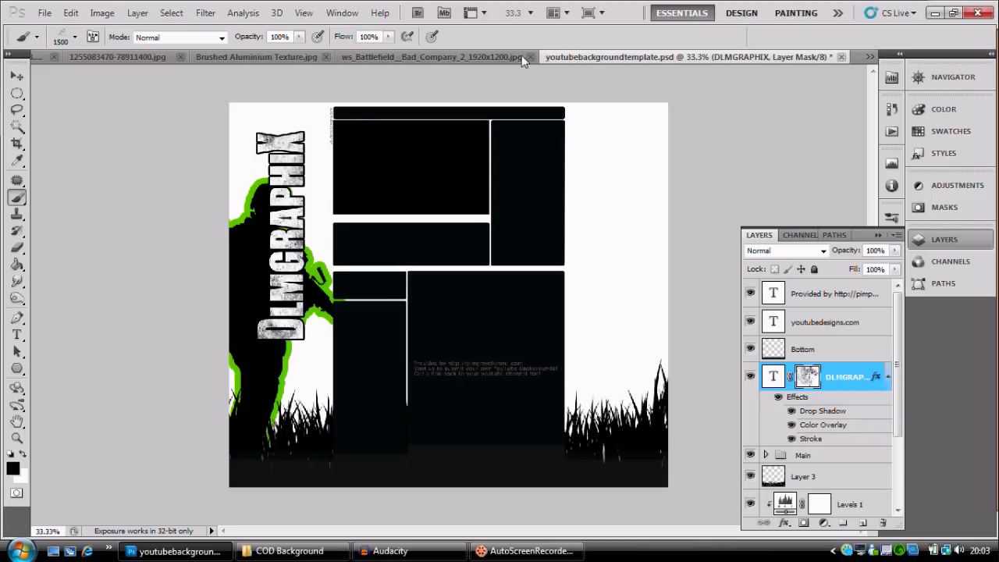
left_click(142, 57)
left_click(16, 76)
left_click(427, 292)
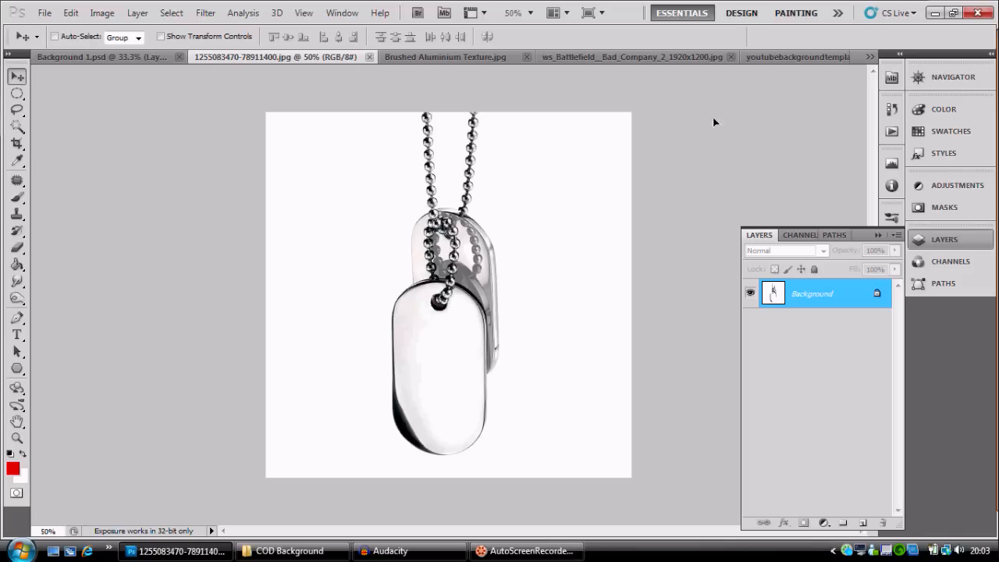
left_click_drag(802, 61, 615, 146)
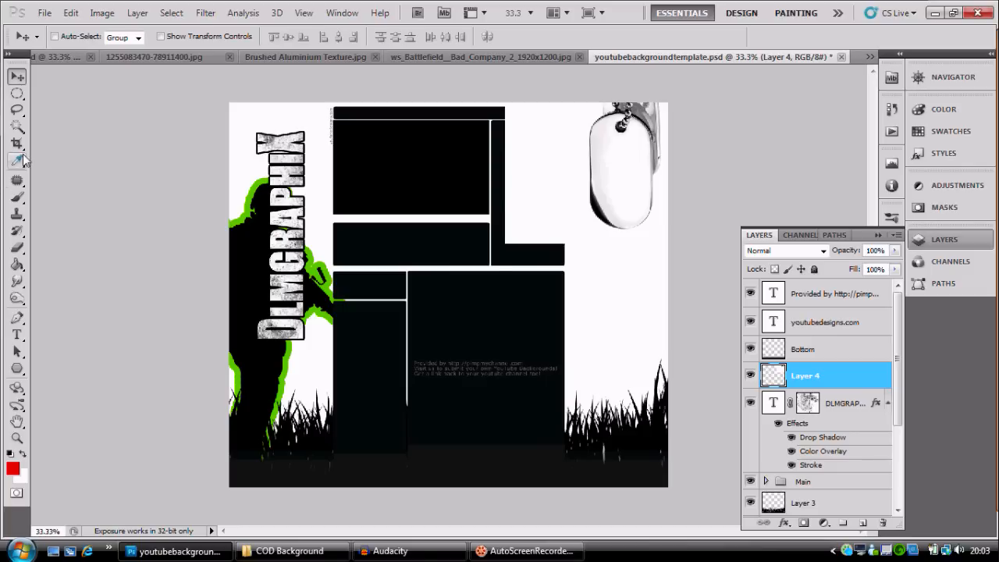
Isolate the dog tags with the Quick Selection tool, delete the white background around them and deselect.
left_click(18, 127)
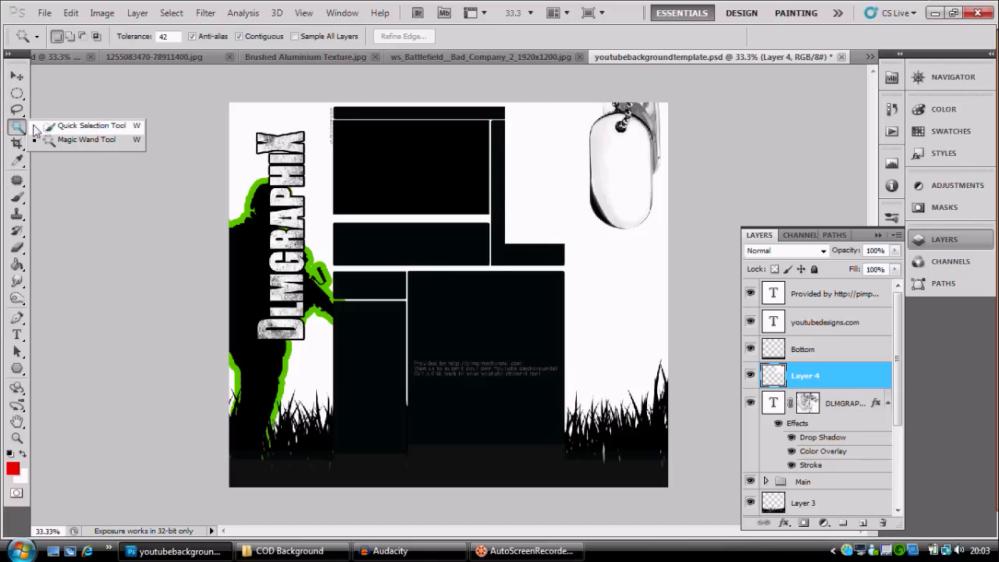
left_click(35, 126)
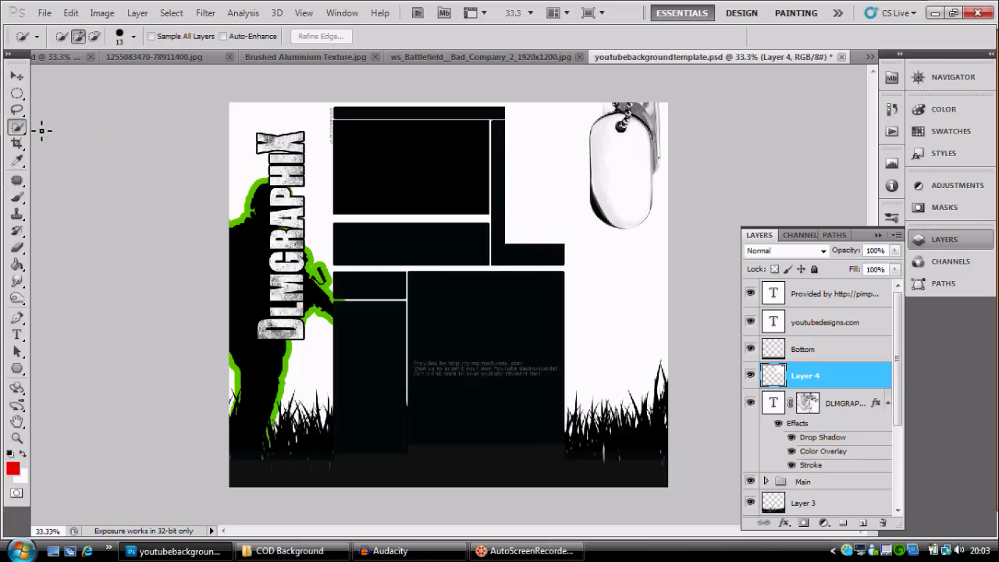
left_click_drag(622, 130, 603, 208)
mouse_move(623, 148)
left_mouse_down()
mouse_move(619, 104)
mouse_move(656, 121)
mouse_move(662, 171)
mouse_move(658, 106)
mouse_move(640, 131)
left_mouse_up()
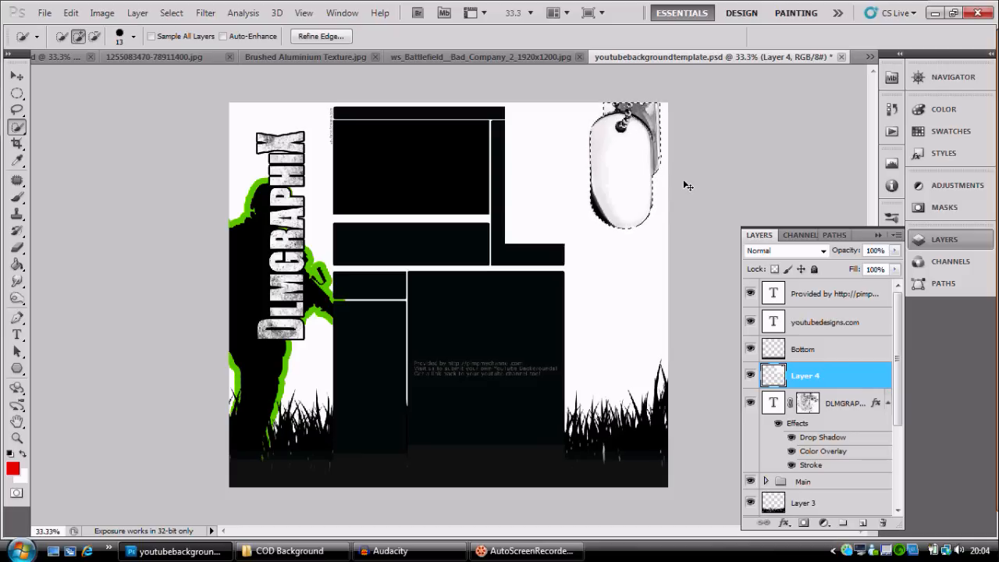
key("ctrl+shift+i")
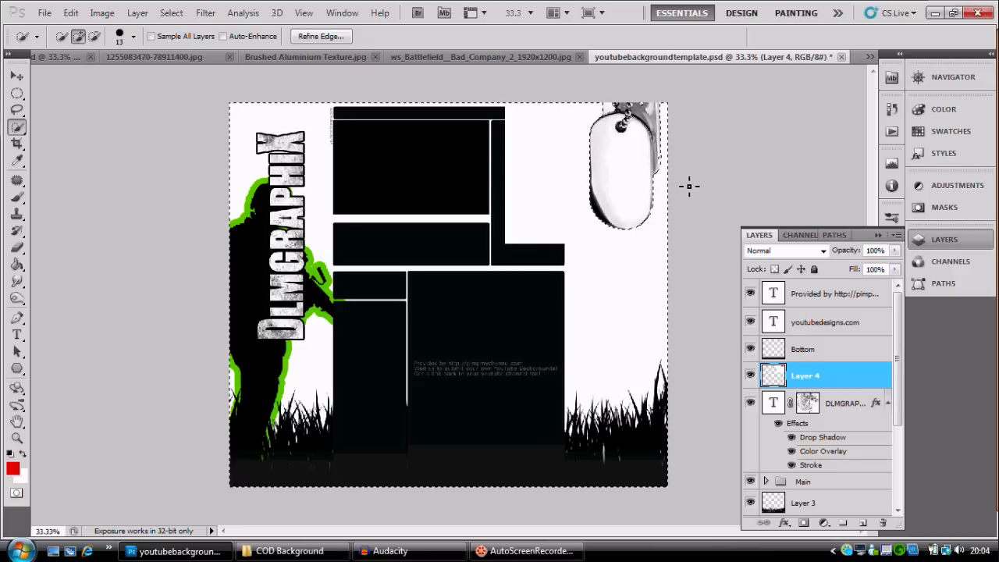
key("Delete")
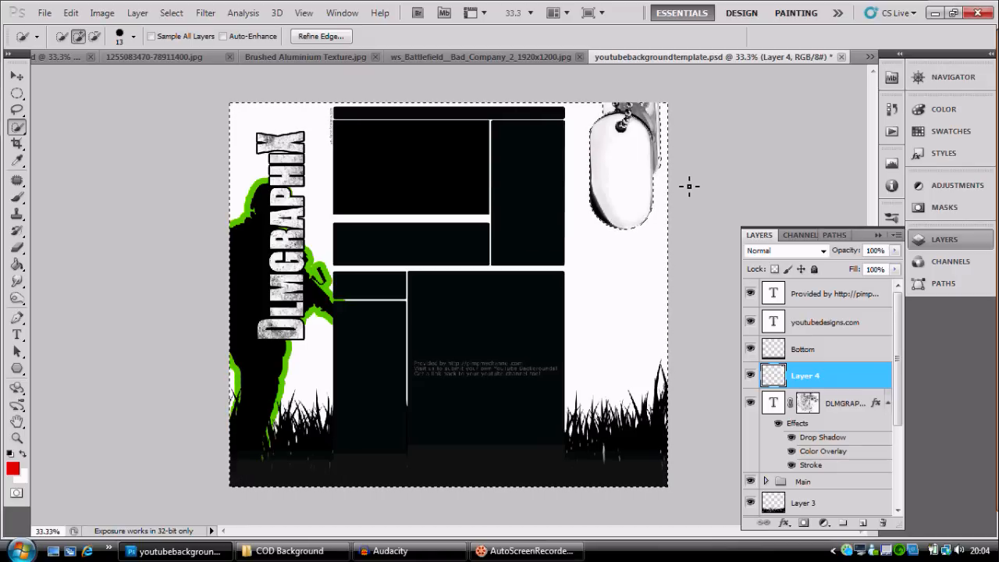
key("ctrl+d")
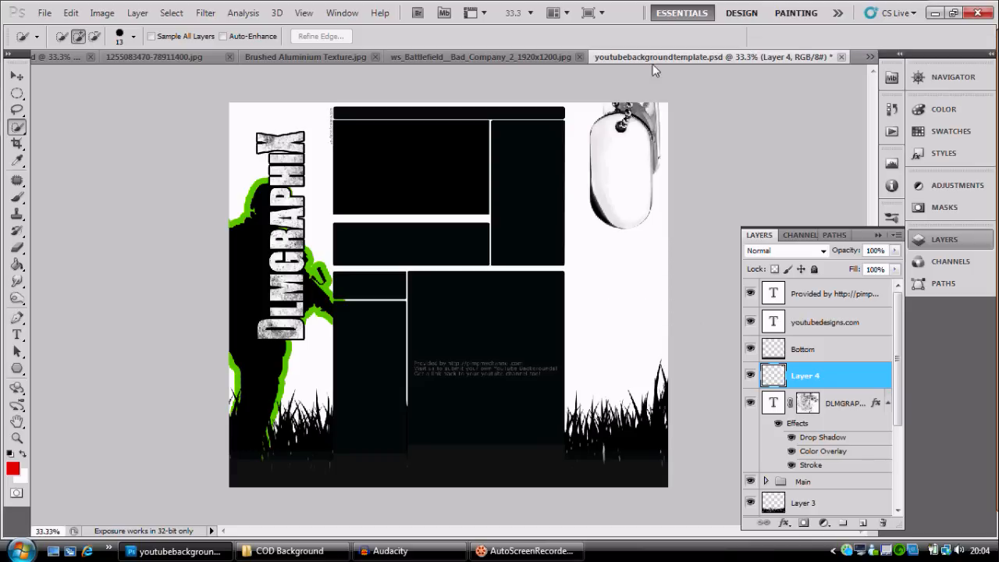
Copy the Brushed Aluminium Texture image into the template and position it over the dog tags.
left_click(306, 57)
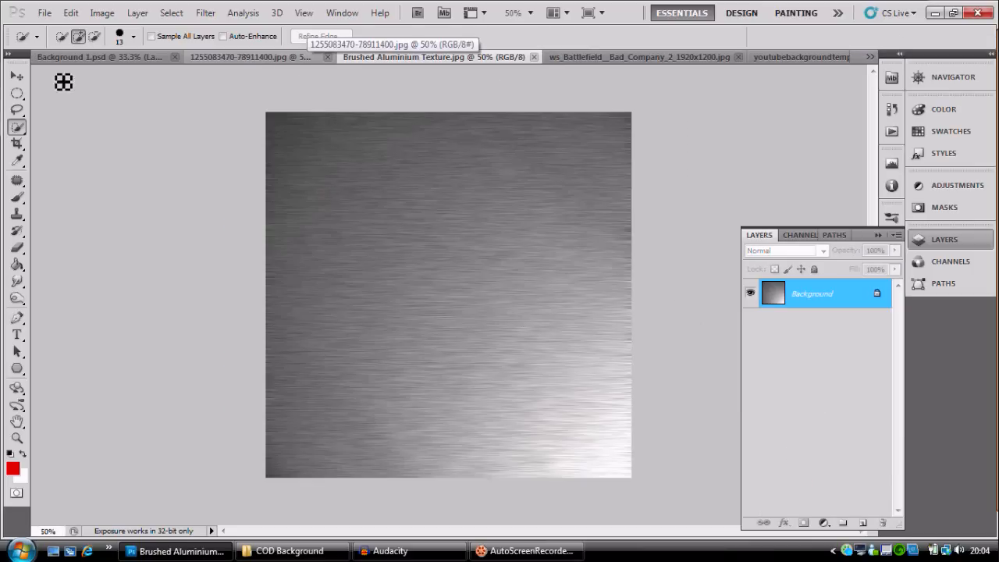
left_click(16, 75)
left_click_drag(797, 57, 605, 179)
mouse_move(606, 179)
left_mouse_down()
mouse_move(642, 134)
mouse_move(617, 117)
mouse_move(614, 100)
left_mouse_up()
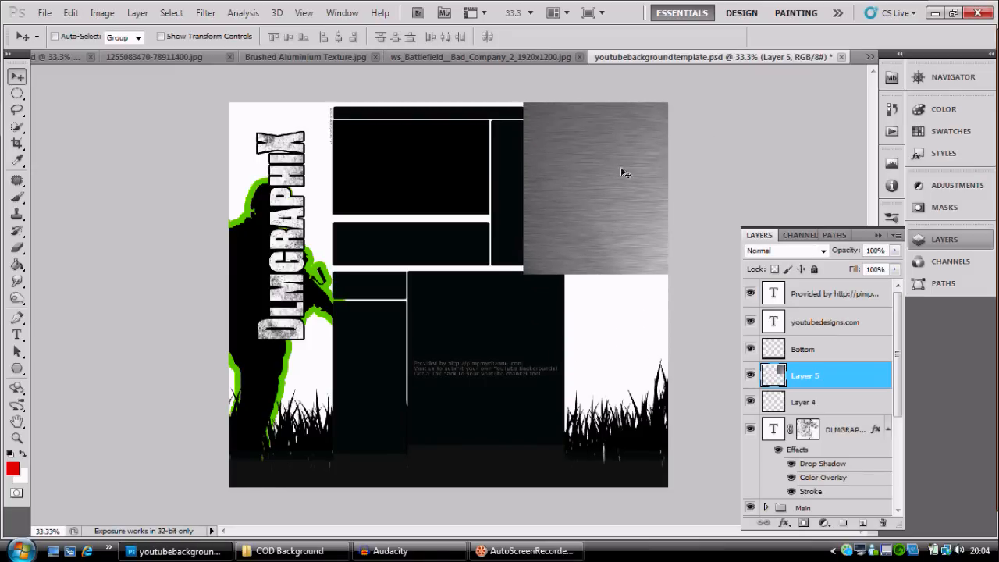
left_click_drag(622, 168, 617, 168)
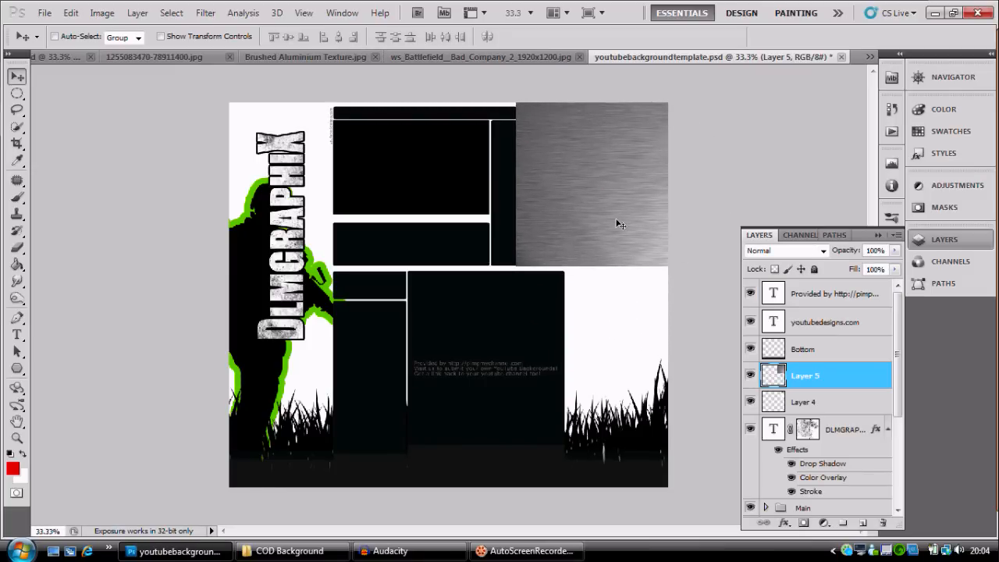
Select the dog tags' shape on Layer 4 and mask the brushed aluminium on Layer 5 to that selection.
left_click(750, 375)
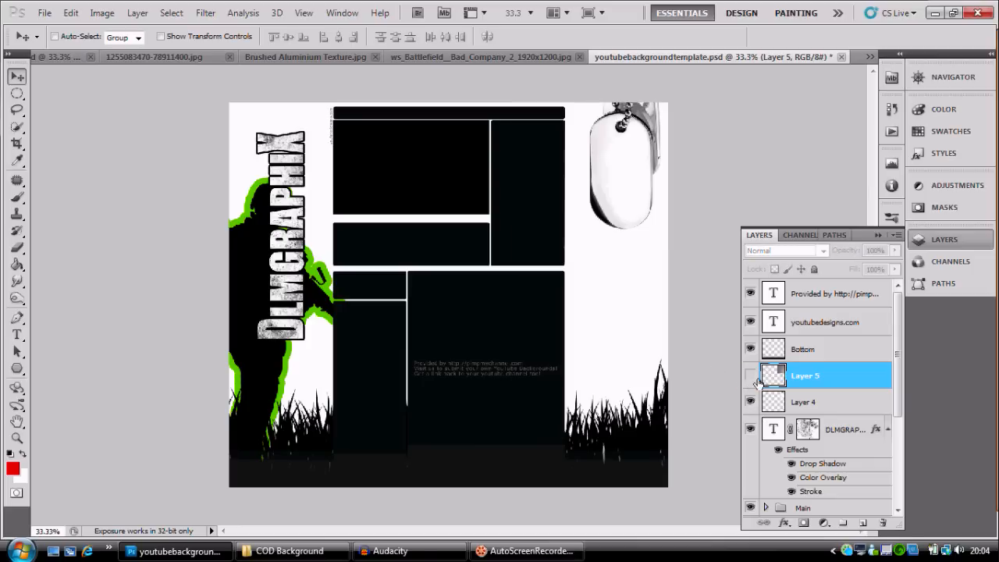
left_click(768, 402)
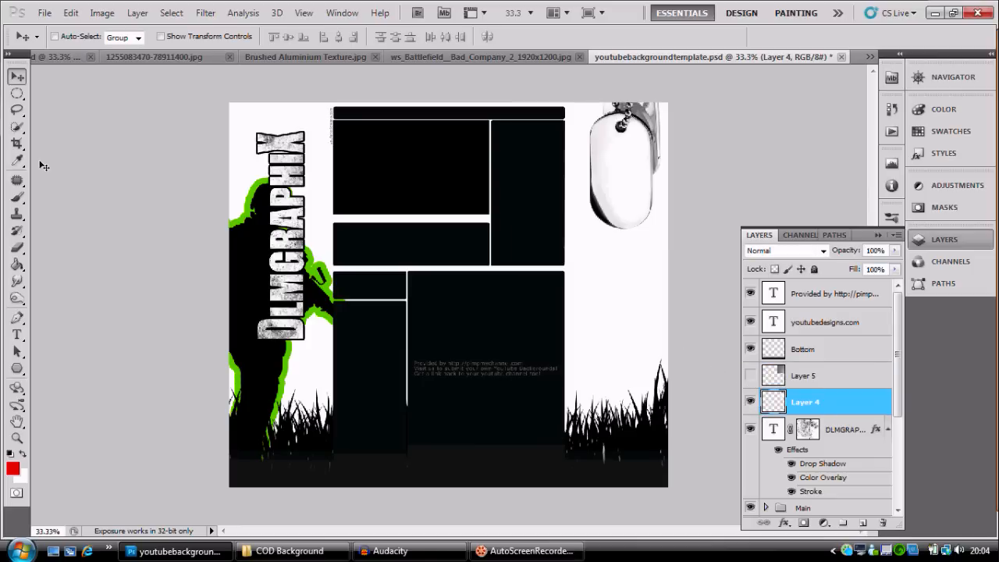
left_click(17, 126)
mouse_move(616, 180)
left_mouse_down()
mouse_move(618, 220)
mouse_move(600, 222)
mouse_move(614, 181)
mouse_move(615, 104)
mouse_move(615, 145)
mouse_move(647, 102)
mouse_move(653, 167)
mouse_move(661, 114)
mouse_move(661, 155)
left_mouse_up()
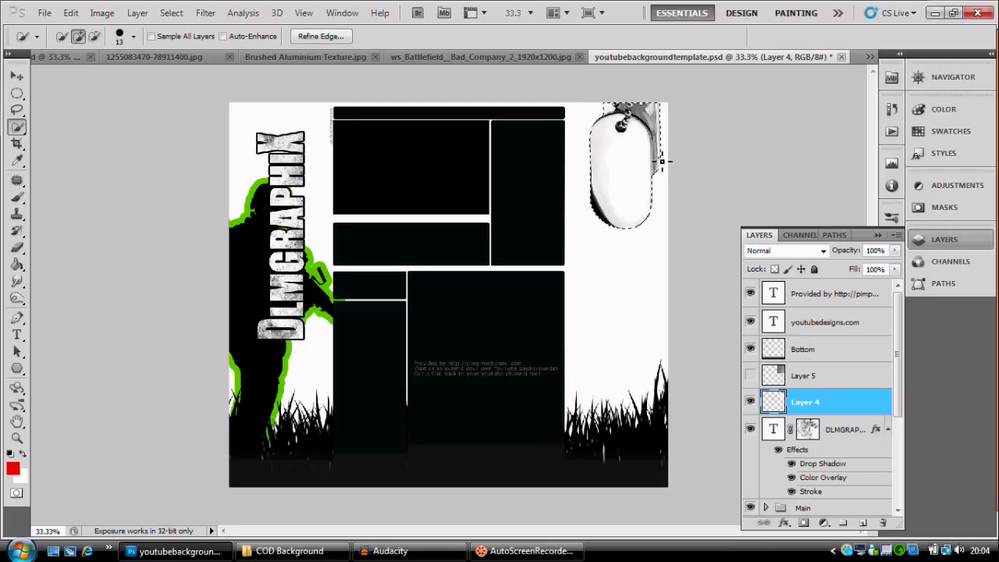
left_click(809, 376)
left_click(750, 375)
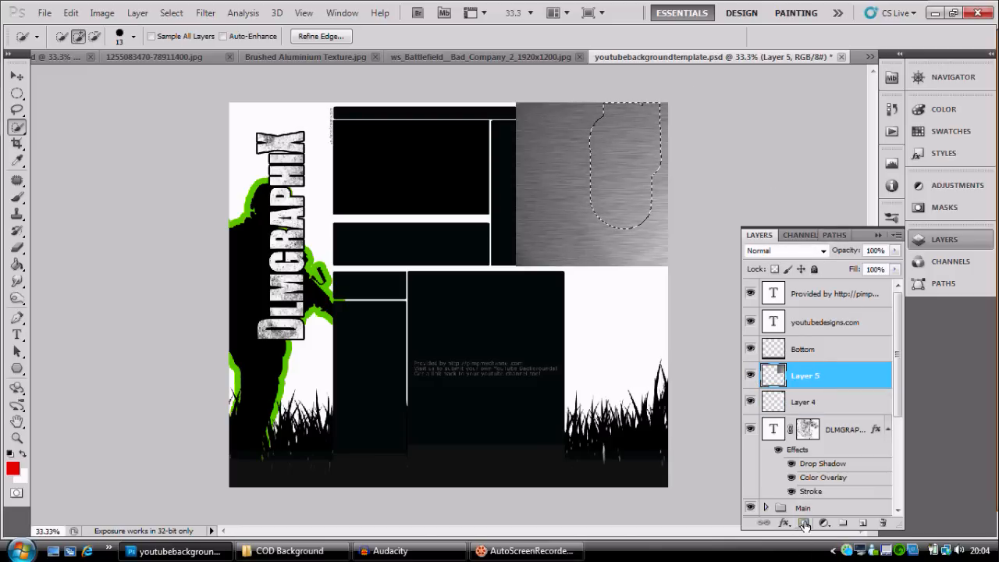
left_click(804, 523)
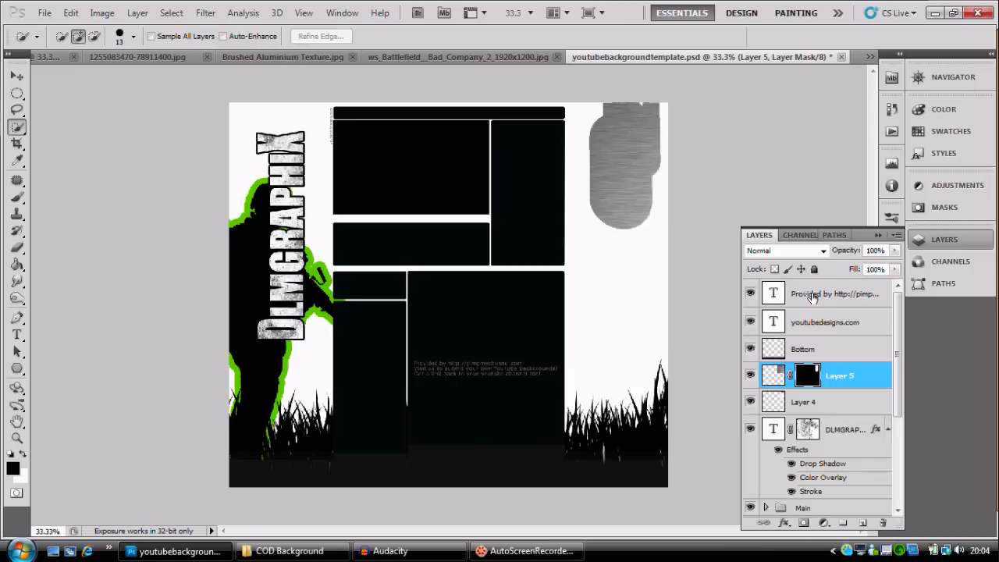
Try the Pin Light blending mode on the masked brushed aluminium layer.
left_click(825, 252)
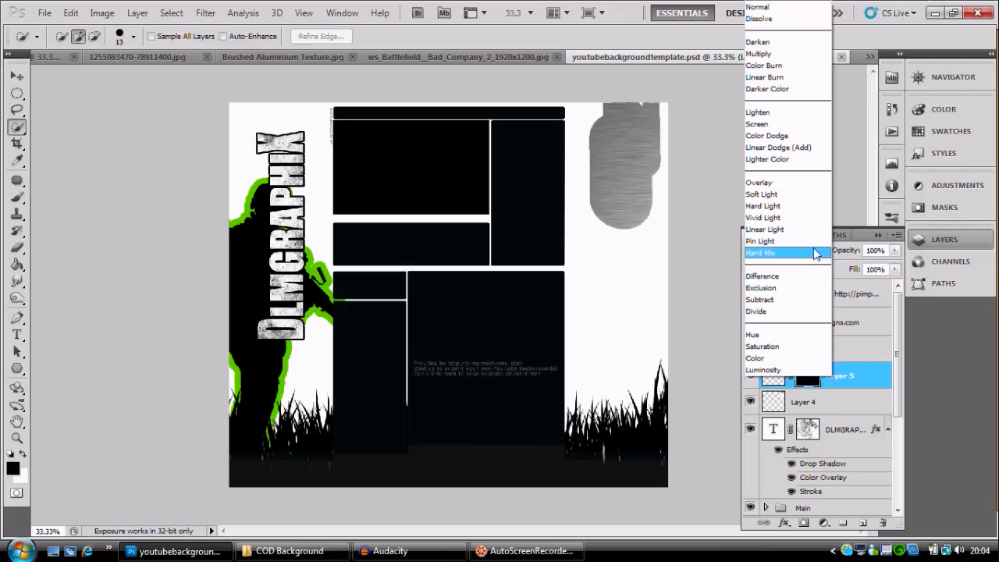
left_click(815, 242)
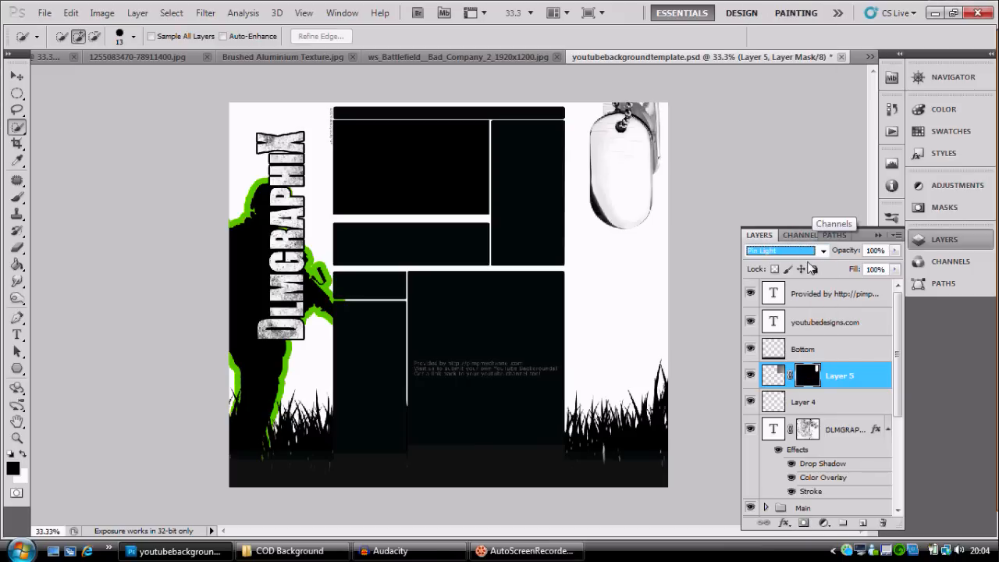
left_click(845, 253)
left_click_drag(845, 252, 860, 251)
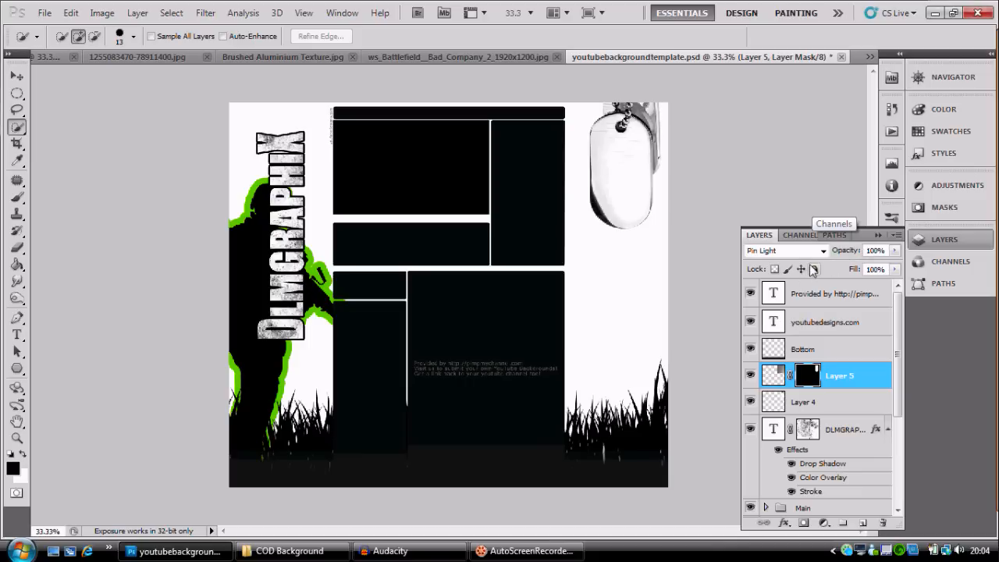
Compare the blending modes on the masked brushed aluminium layer and set it to Hard Light.
left_click(823, 250)
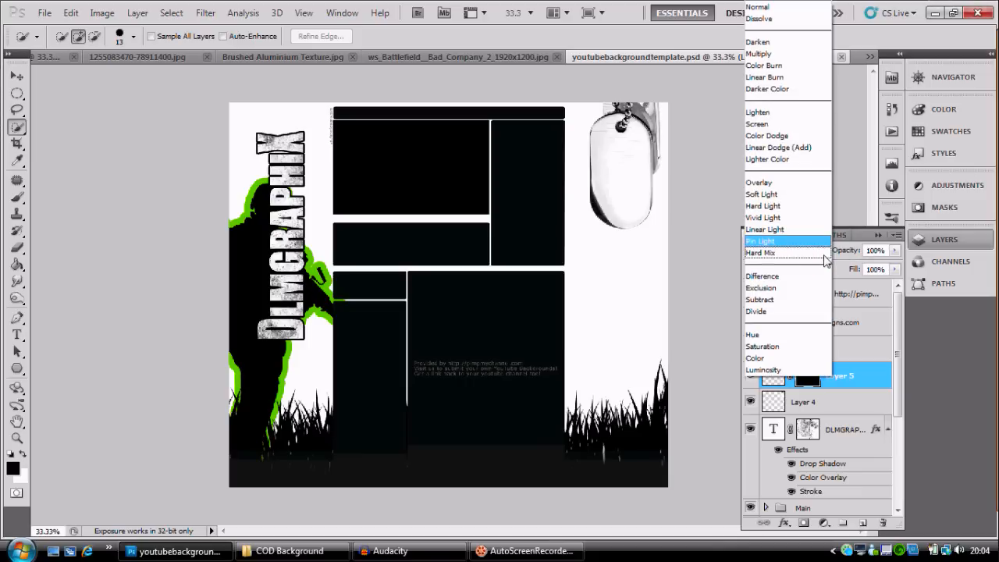
left_click(770, 271)
key("Up")
key("Up")
key("Up")
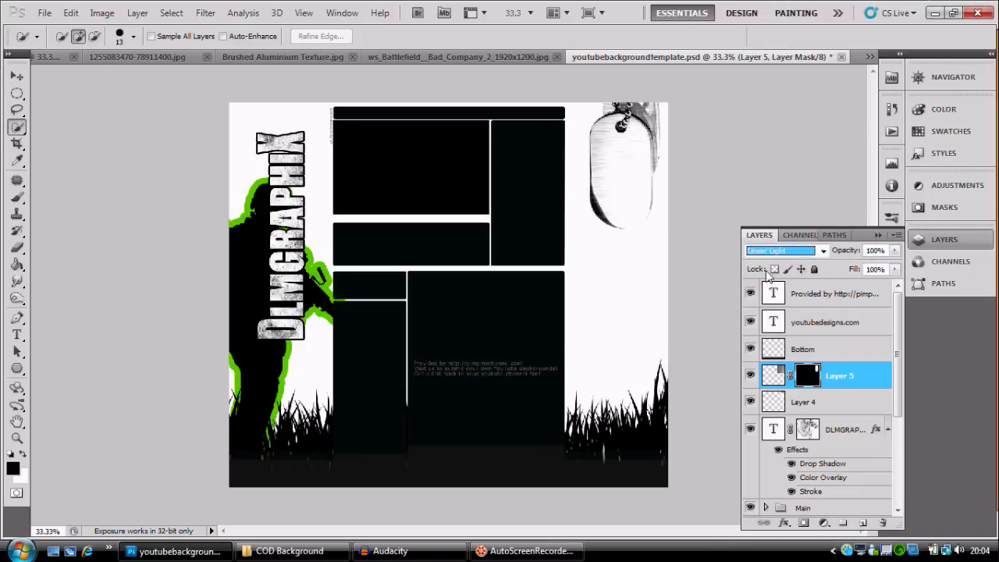
key("Up")
key("Up")
key("Up")
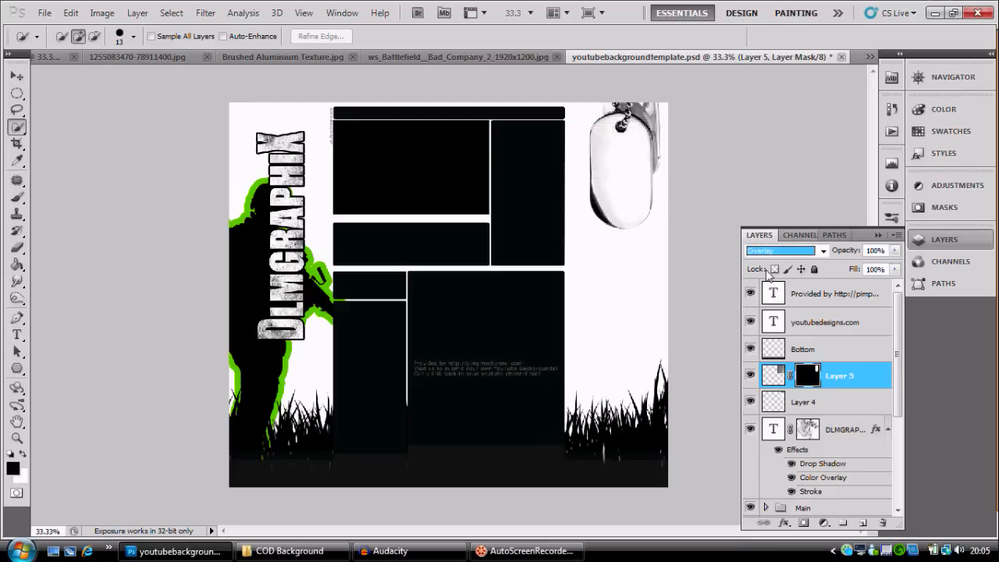
key("Up")
key("Up")
key("Up")
key("Up")
key("Up")
key("Up")
key("Up")
key("Up")
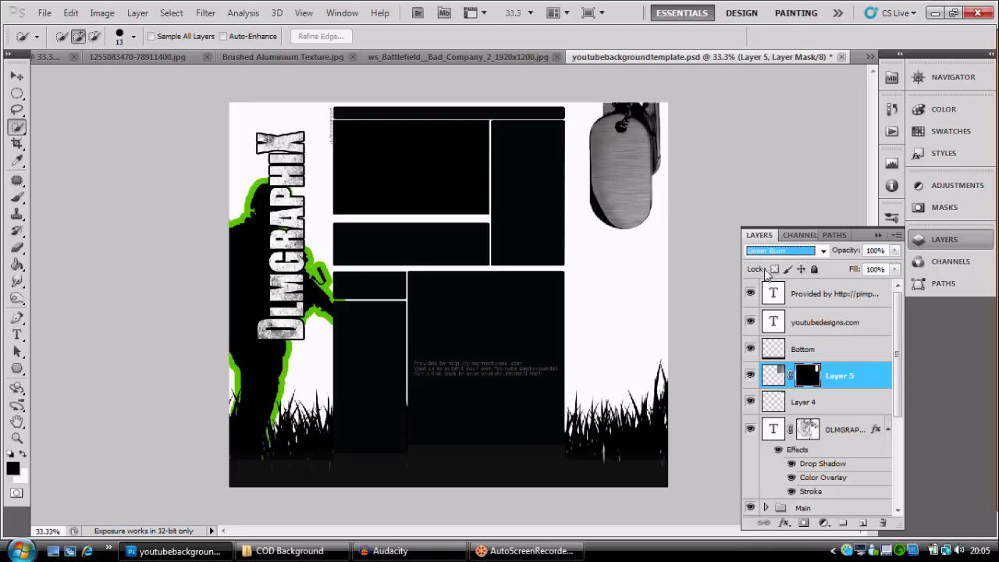
key("Up")
key("Up")
key("Down")
key("Down")
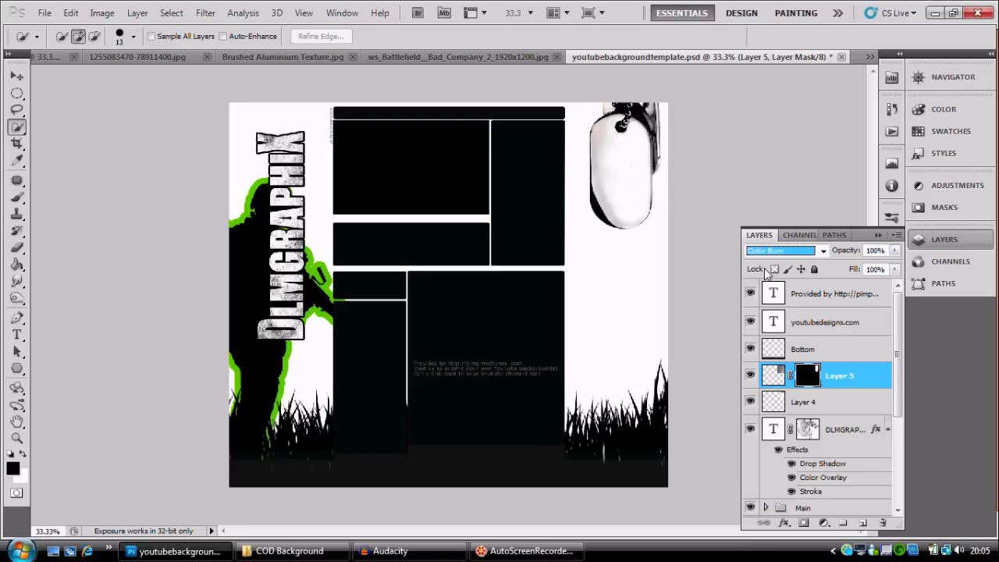
key("Up")
key("Up")
key("Up")
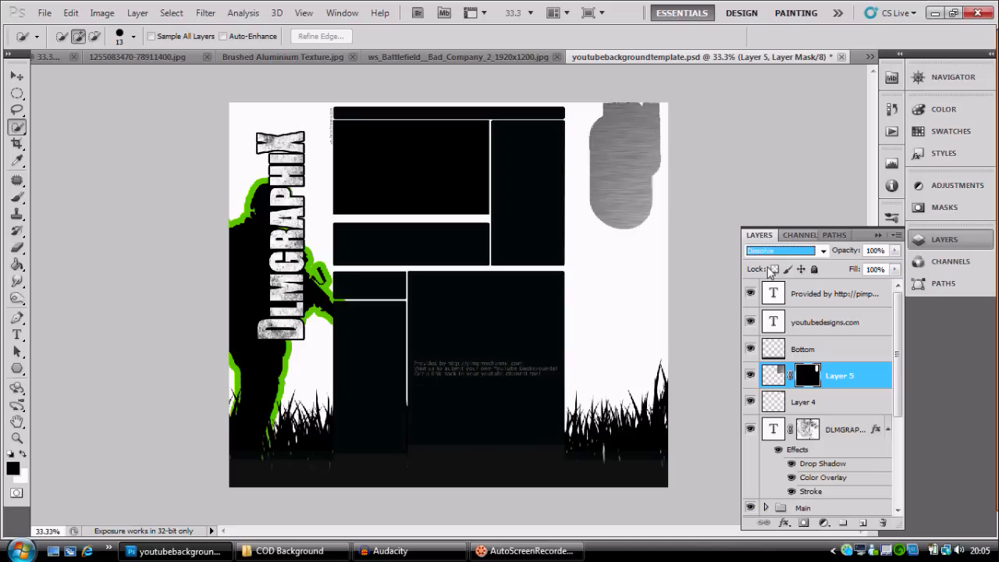
key("Down")
key("Down")
key("Down")
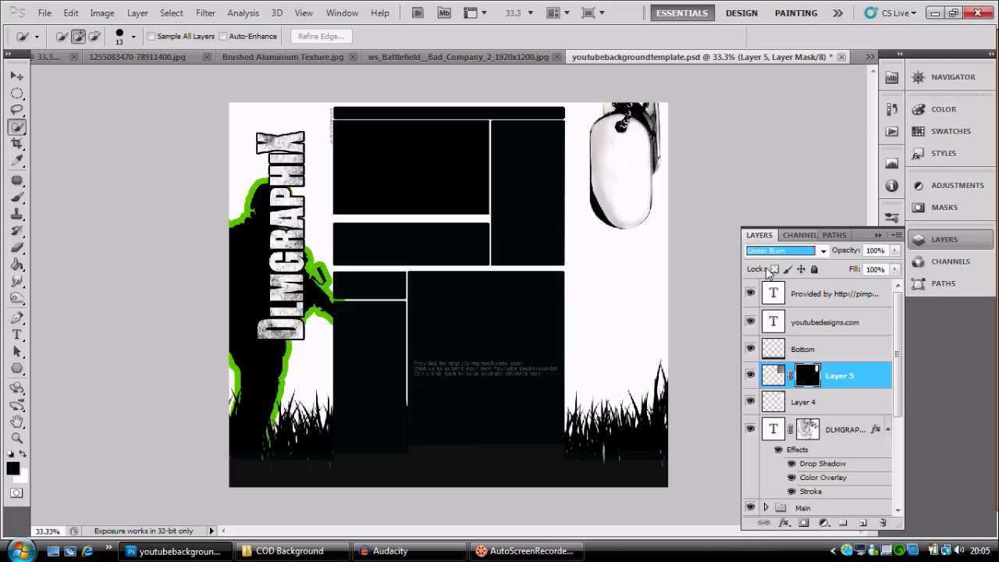
key("Down")
key("Down")
key("Down")
key("Down")
key("Down")
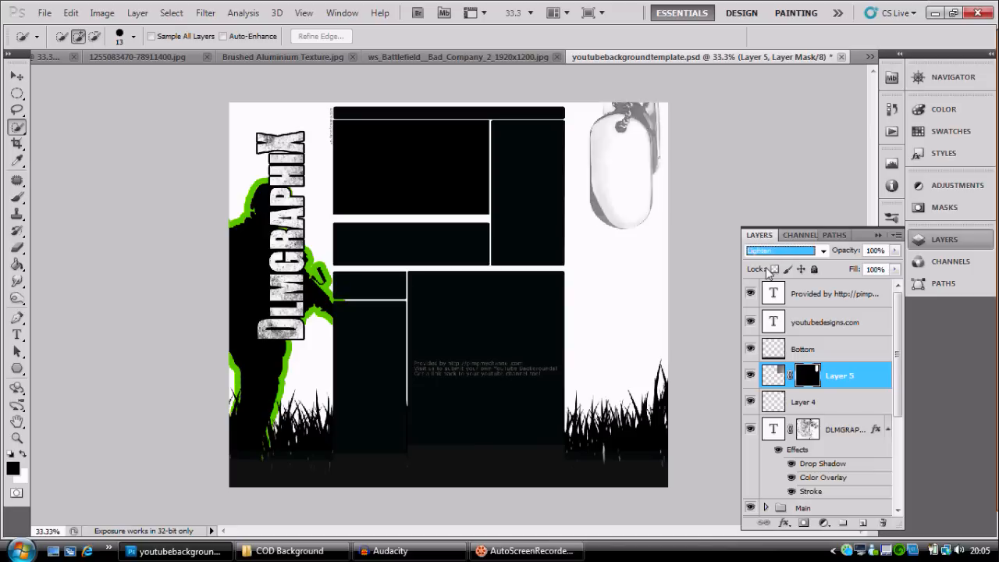
key("Down")
key("Down")
key("Down")
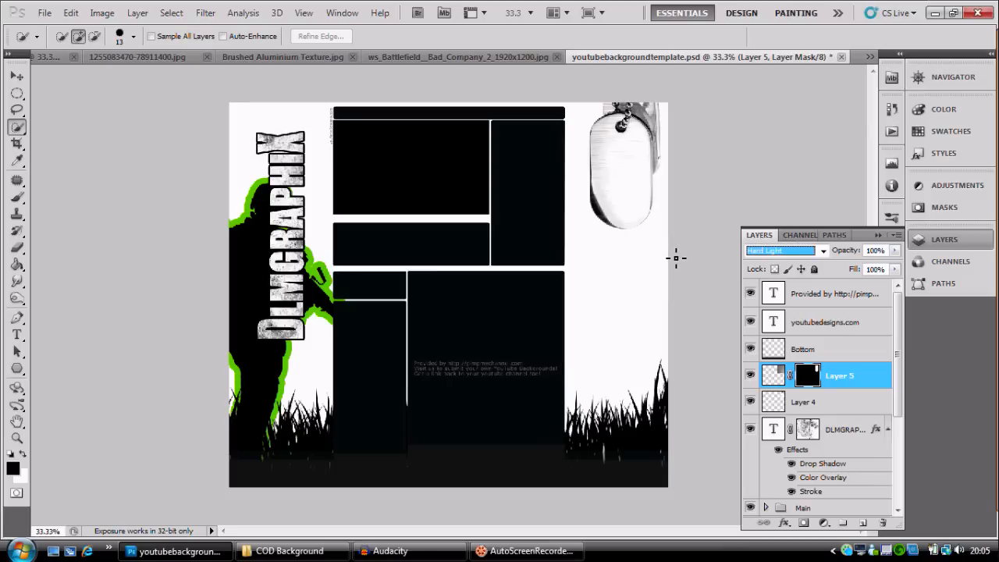
Add a new layer and write CREATED BY and DLMGRAPHIX on two lines in red 157.91 pt Impact text.
left_click(865, 523)
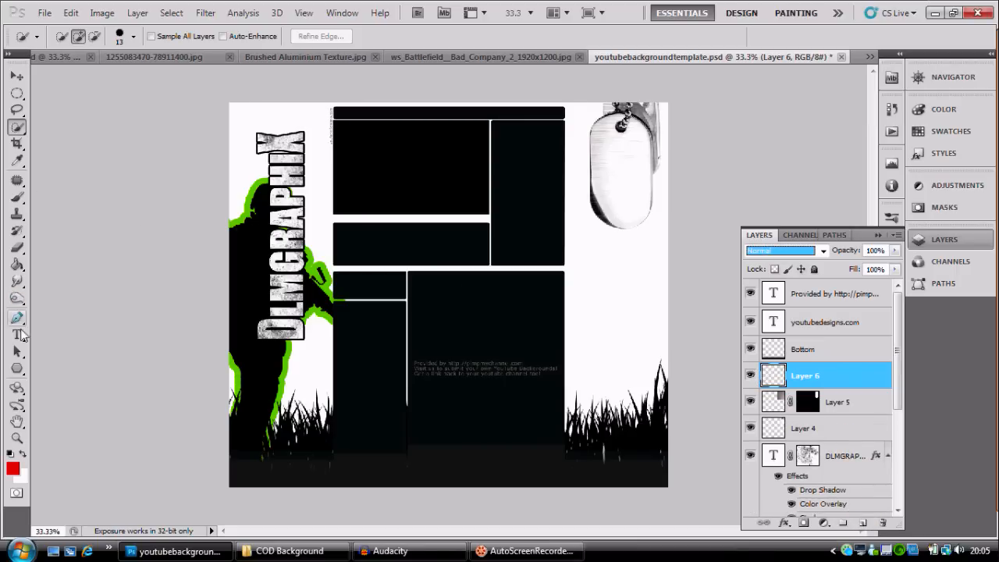
left_click(17, 334)
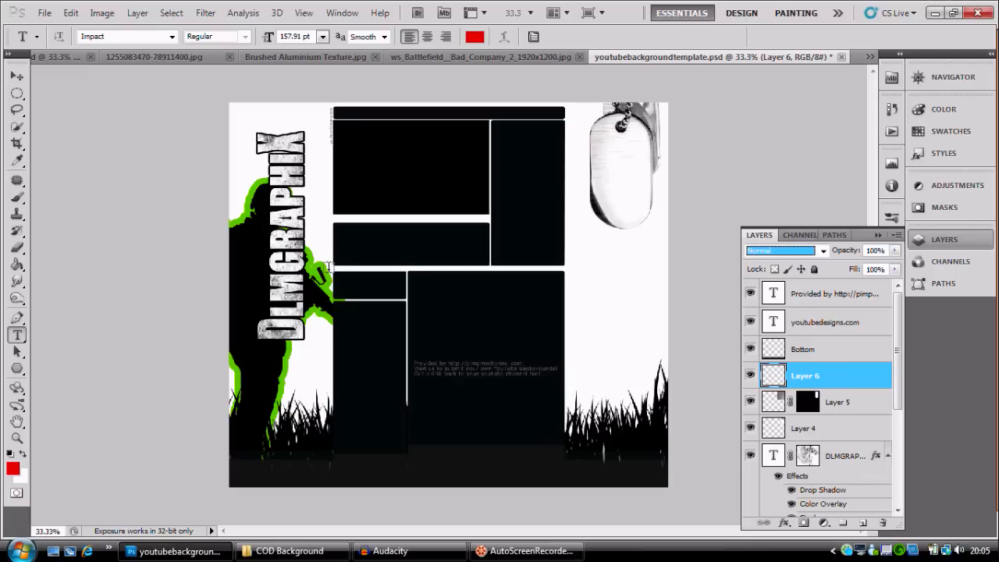
left_click(328, 267)
type("CR")
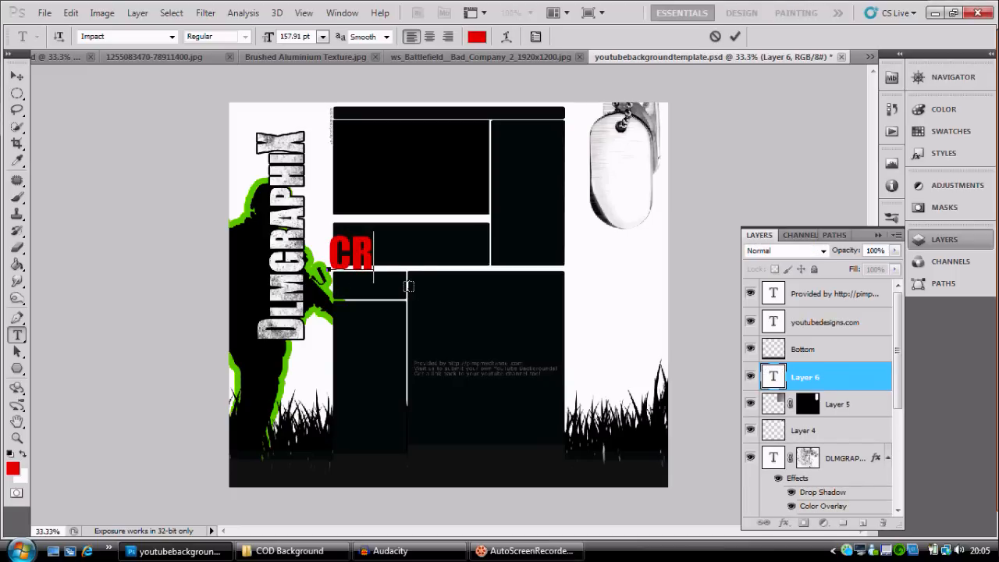
type("EATED BY")
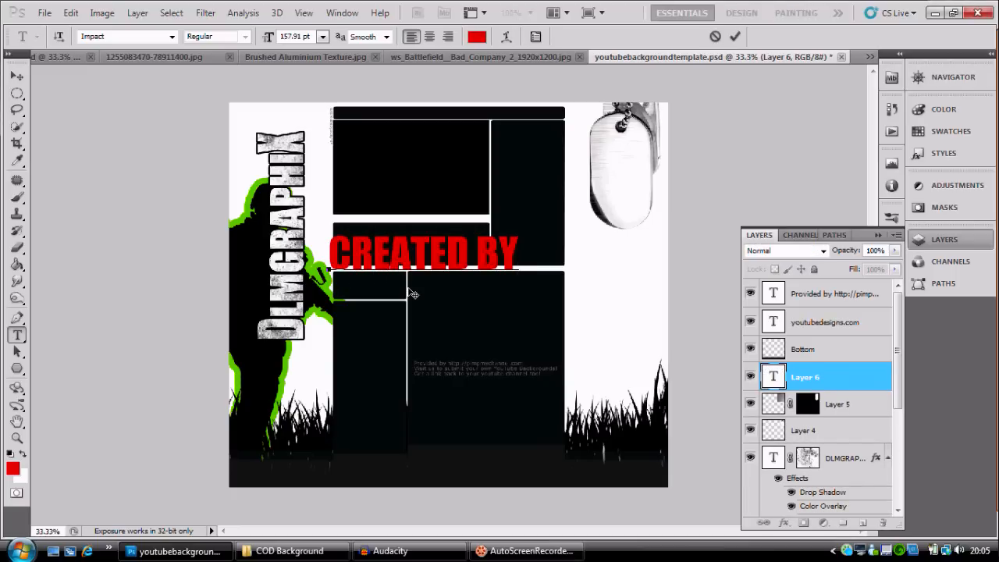
key("Return")
type("DLMGRAPHI")
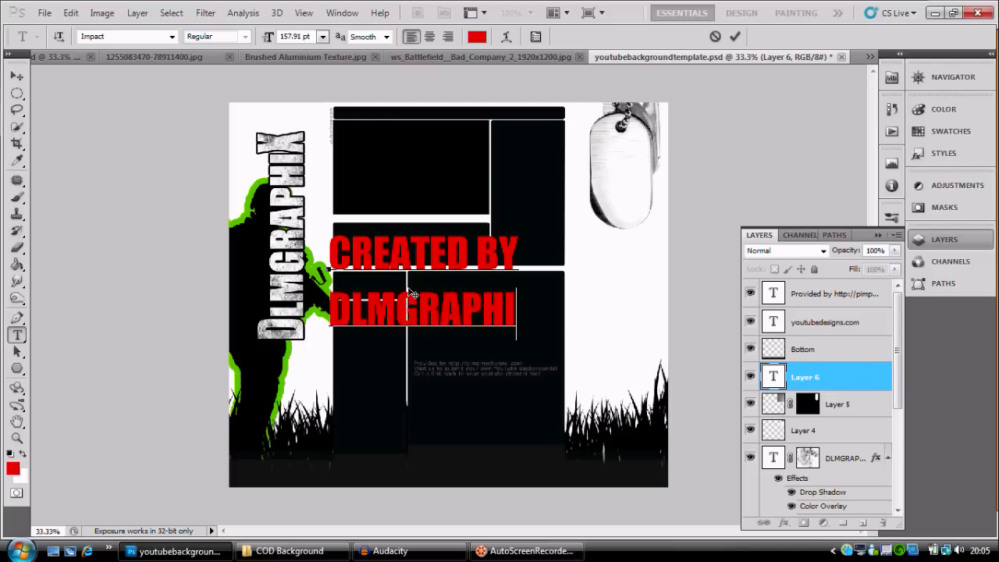
type("X")
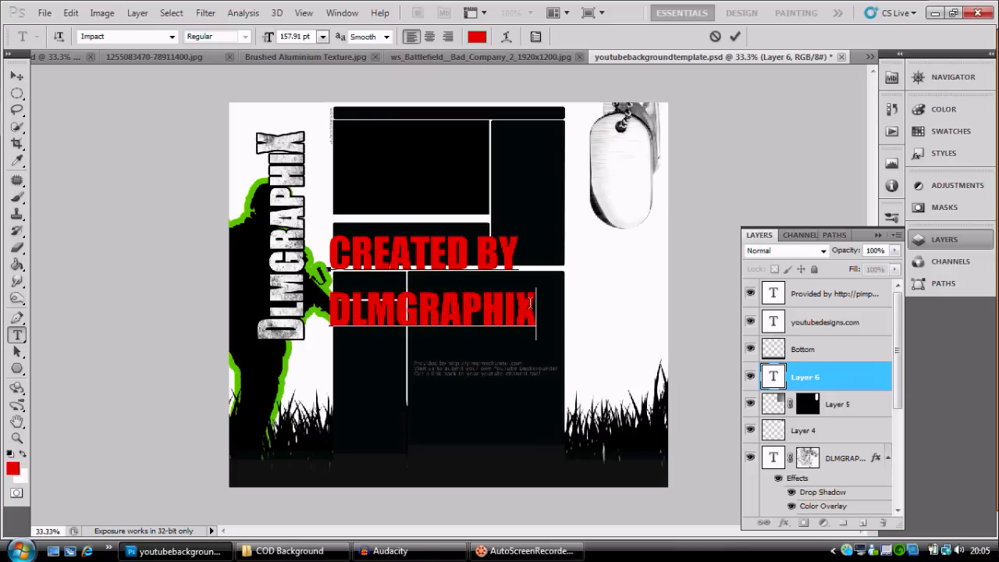
Change the font of the whole two-line text to OCR A Extended.
key("ctrl+a")
left_click(144, 35)
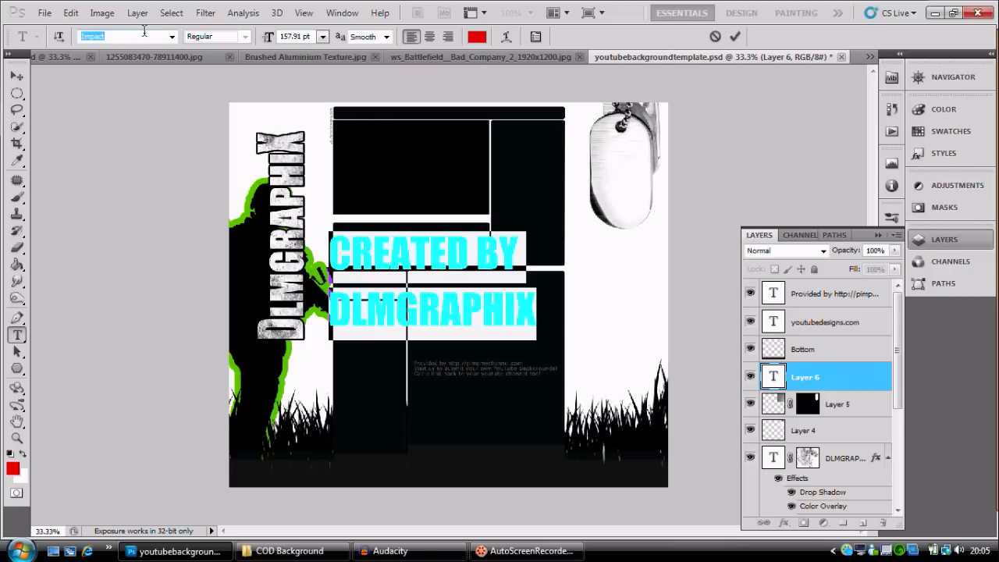
type("OC")
key("Return")
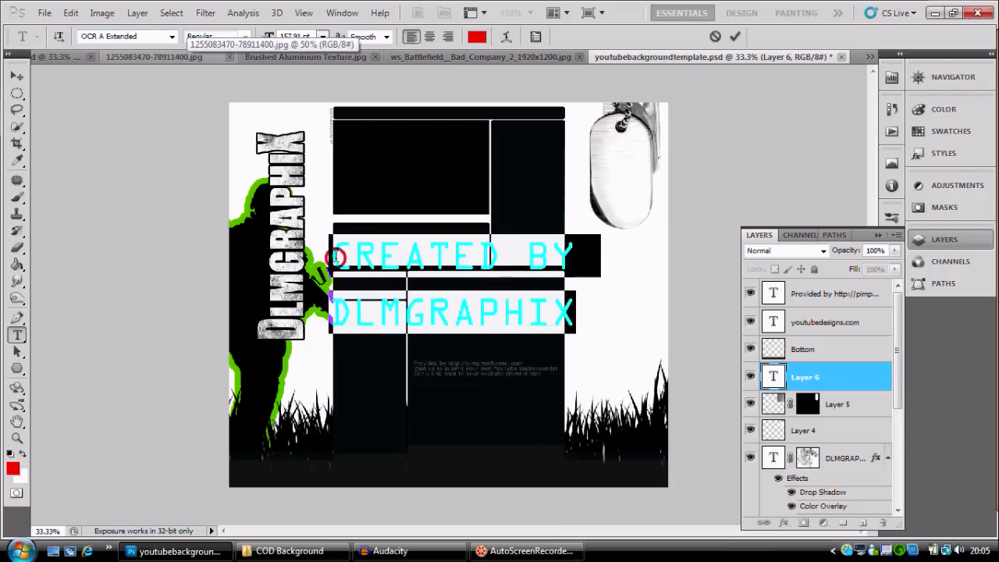
Reduce the text size to 139.91 pt and give the CREATED BY line -100 tracking and 88% vertical scale.
left_click(920, 237)
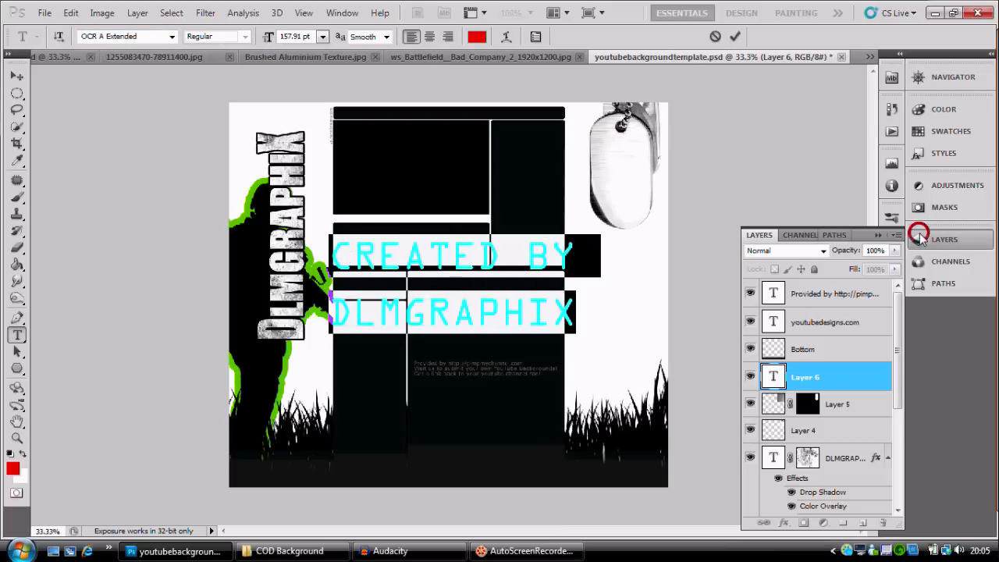
left_click(890, 301)
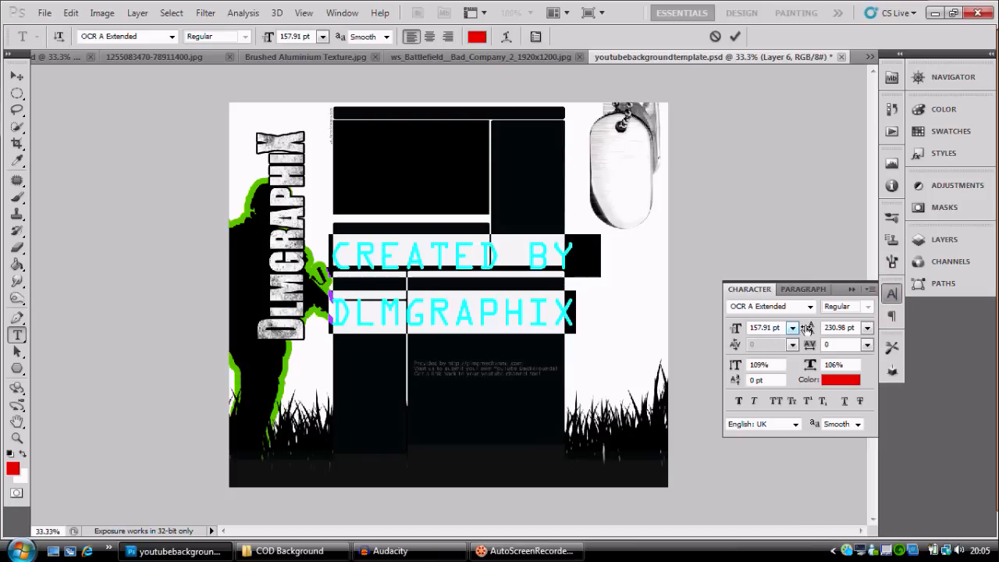
left_click_drag(736, 333, 332, 267)
left_click_drag(805, 343, 805, 350)
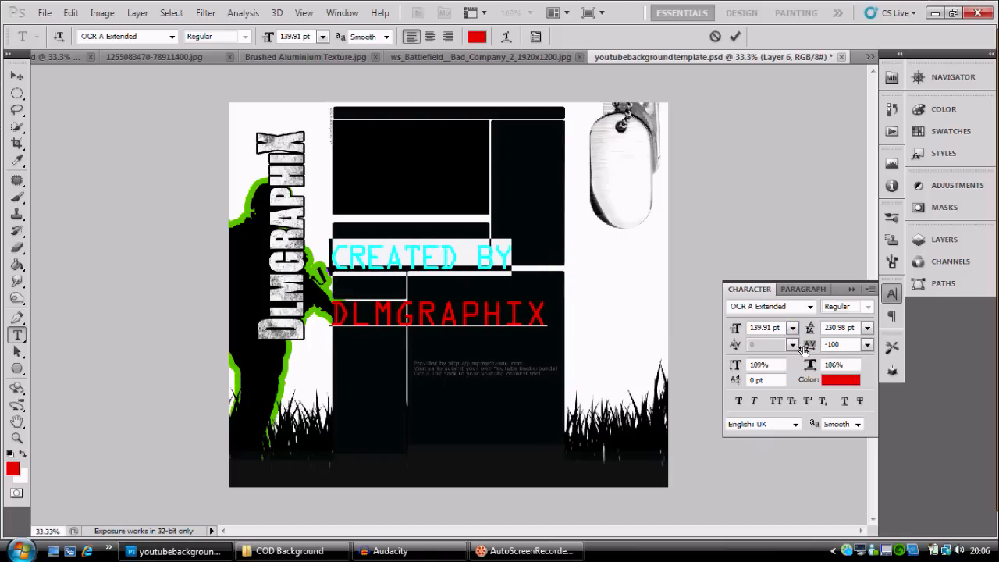
left_click_drag(734, 365, 725, 373)
left_click(343, 259)
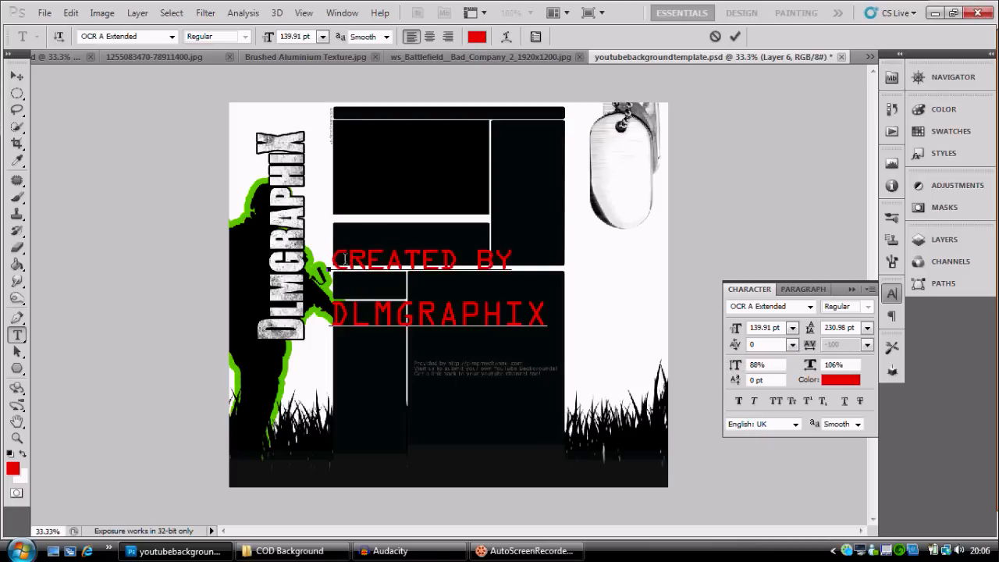
Set the leading of both text lines to 151.98 pt and commit the text.
left_click_drag(332, 259, 594, 317)
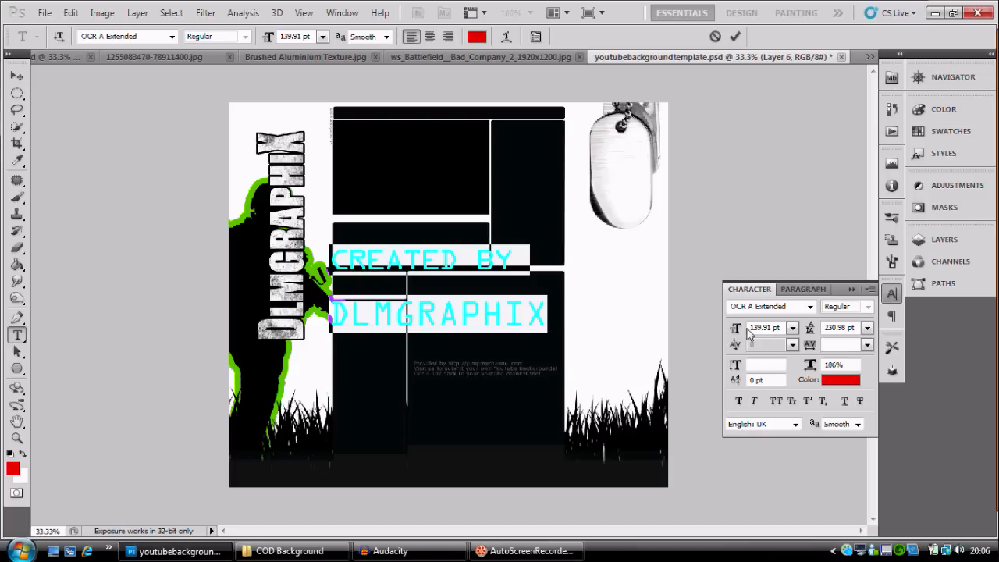
left_click_drag(811, 330, 752, 346)
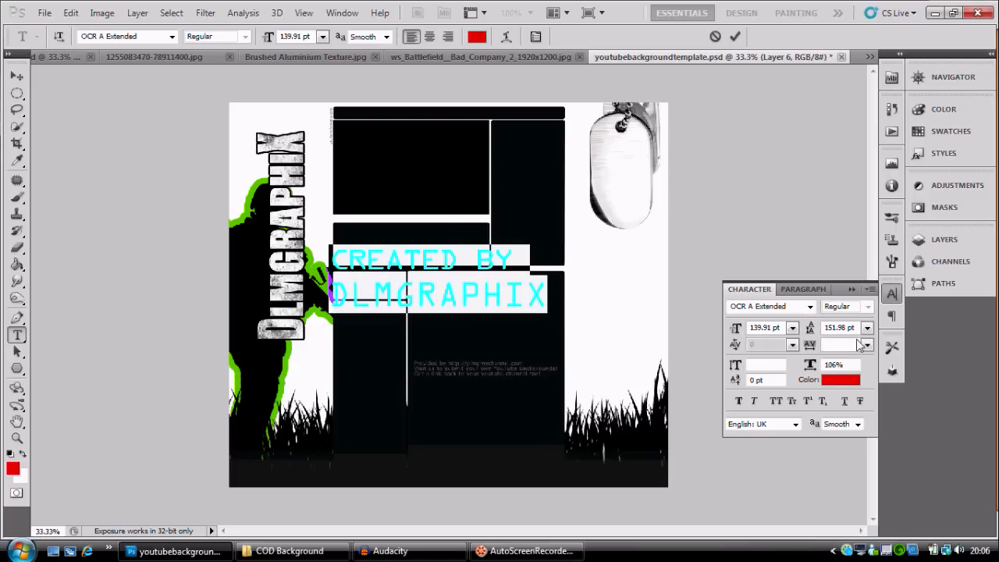
left_click(735, 36)
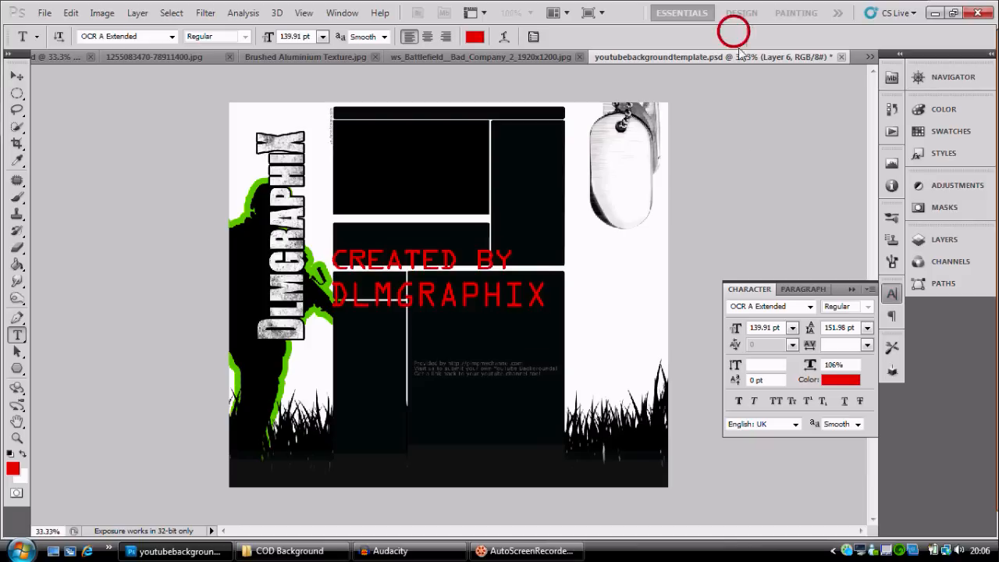
Rotate the CREATED BY DLMGRAPHIX text by -90°, scale it to about 38% width and 52% height, and place it inside the dog tag.
key("ctrl+t")
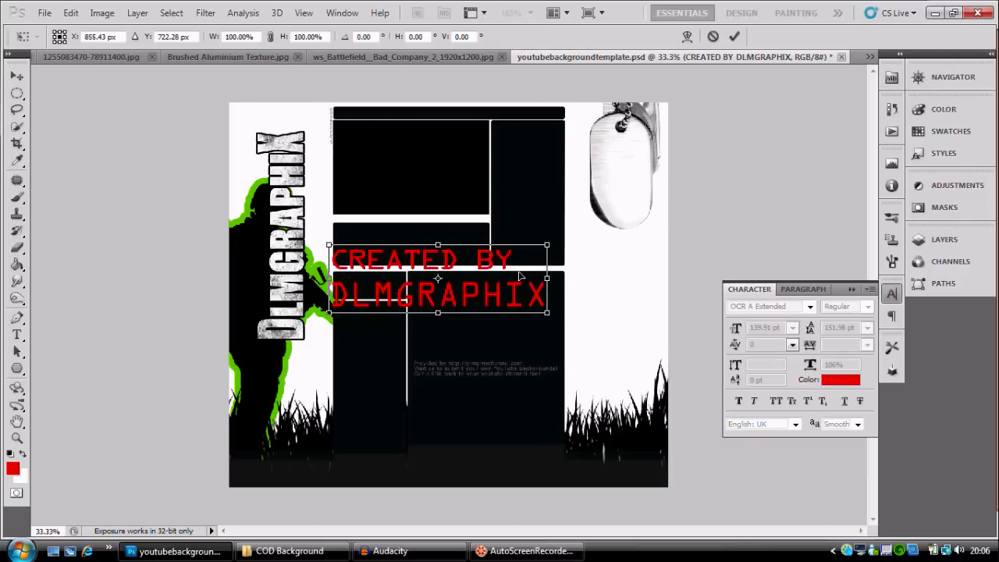
left_click_drag(556, 230, 388, 153)
left_click_drag(438, 266, 644, 157)
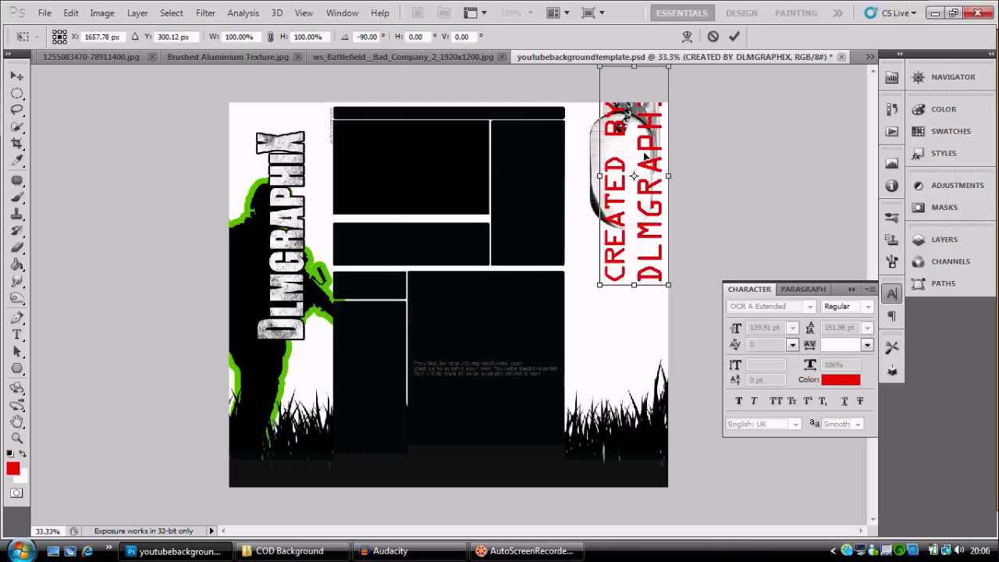
left_click_drag(668, 69, 623, 166)
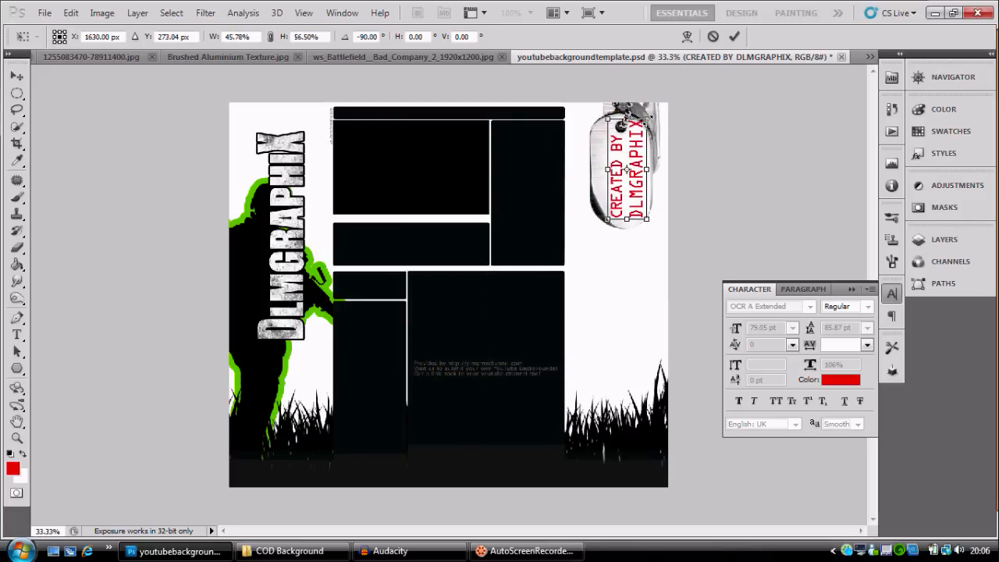
left_click_drag(647, 118, 642, 135)
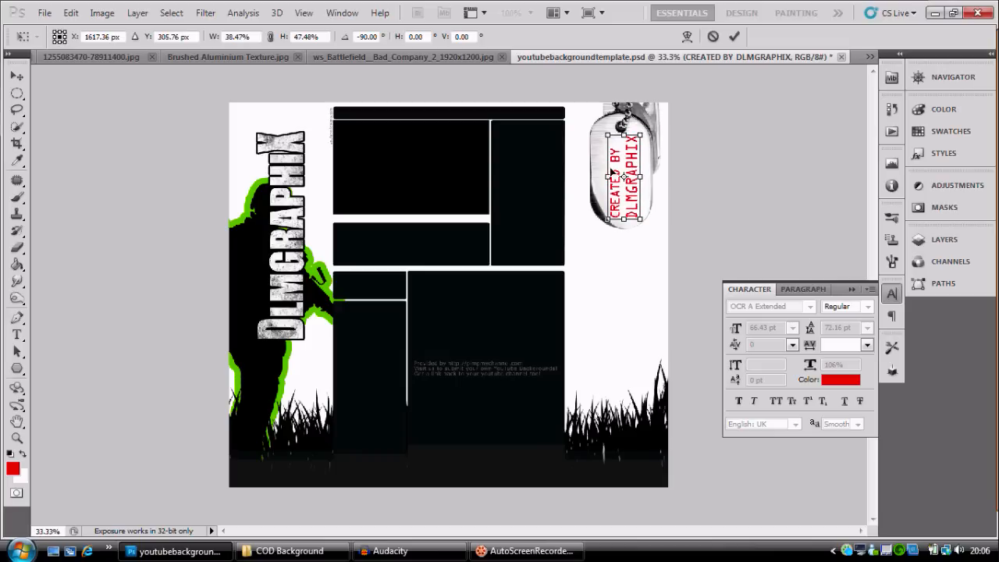
left_click_drag(608, 176, 636, 176)
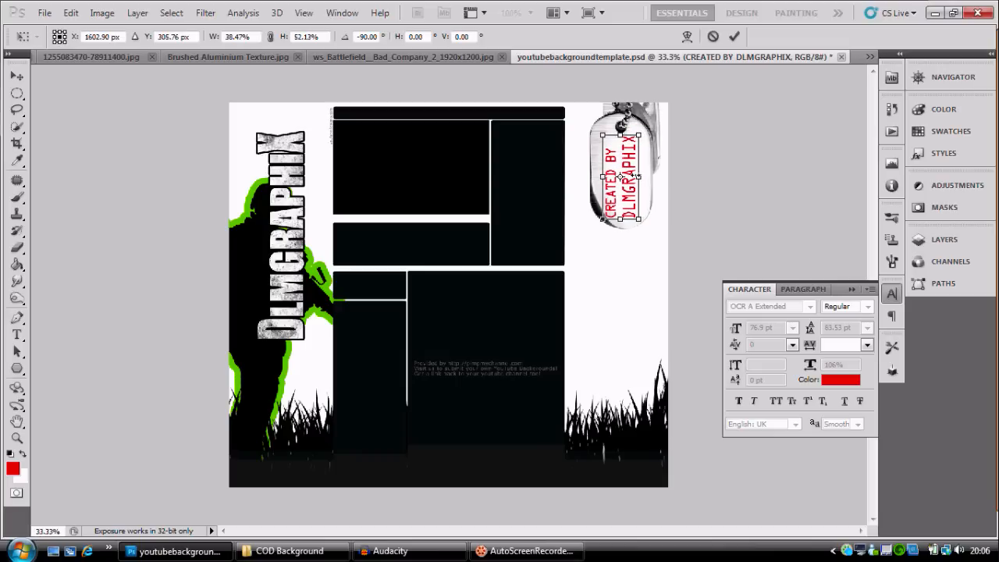
key("Return")
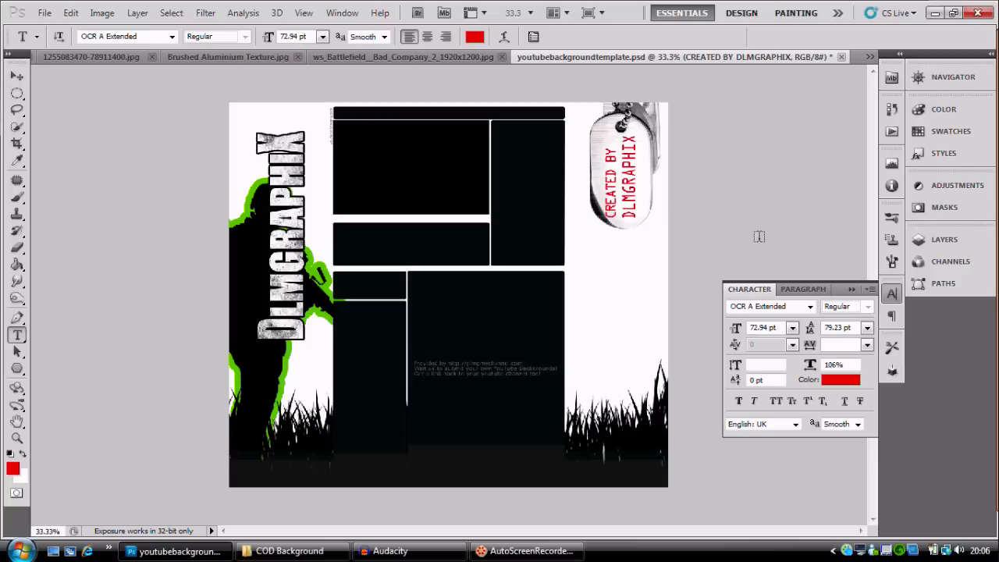
left_click(933, 240)
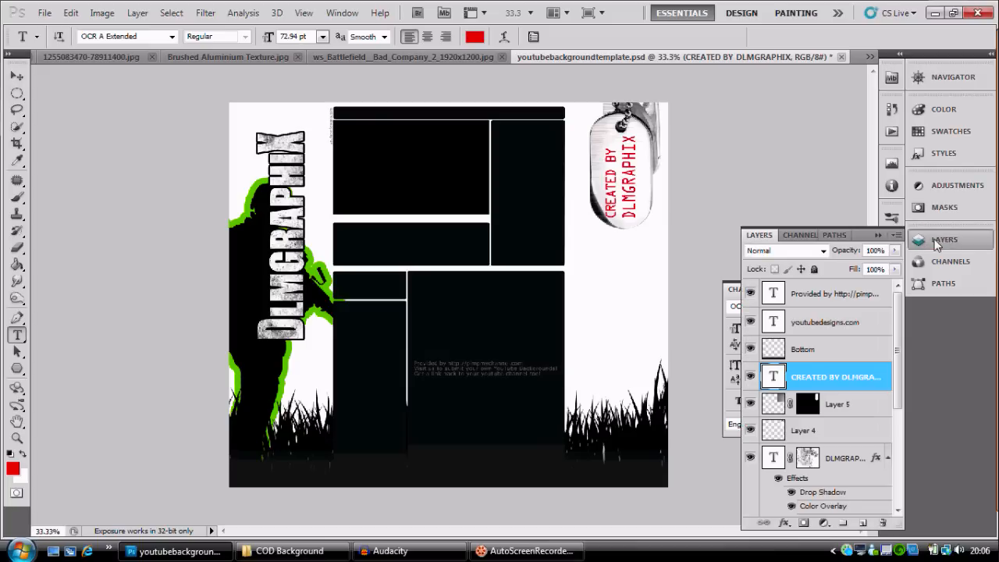
left_click(944, 239)
left_click(891, 295)
left_click(939, 234)
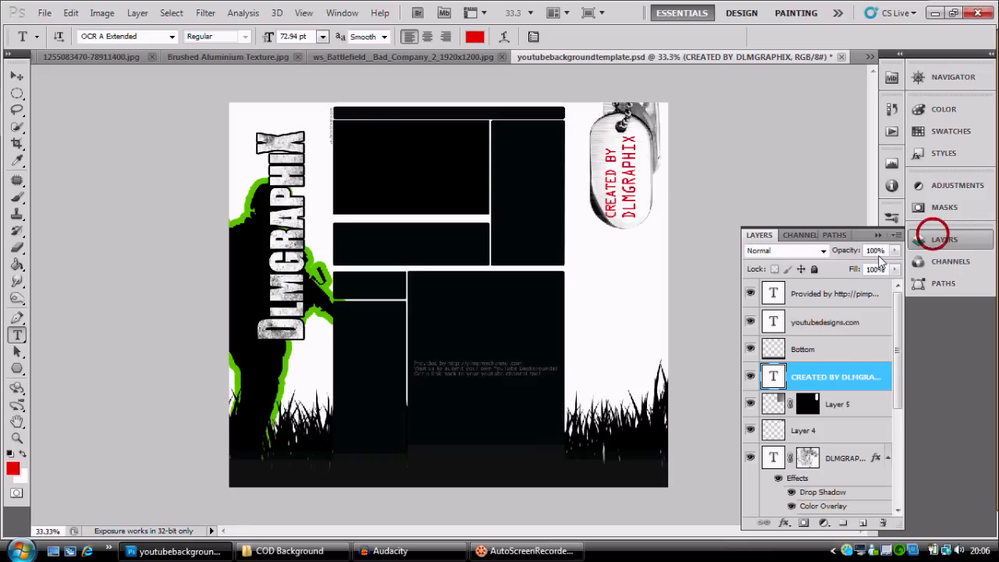
left_click(786, 524)
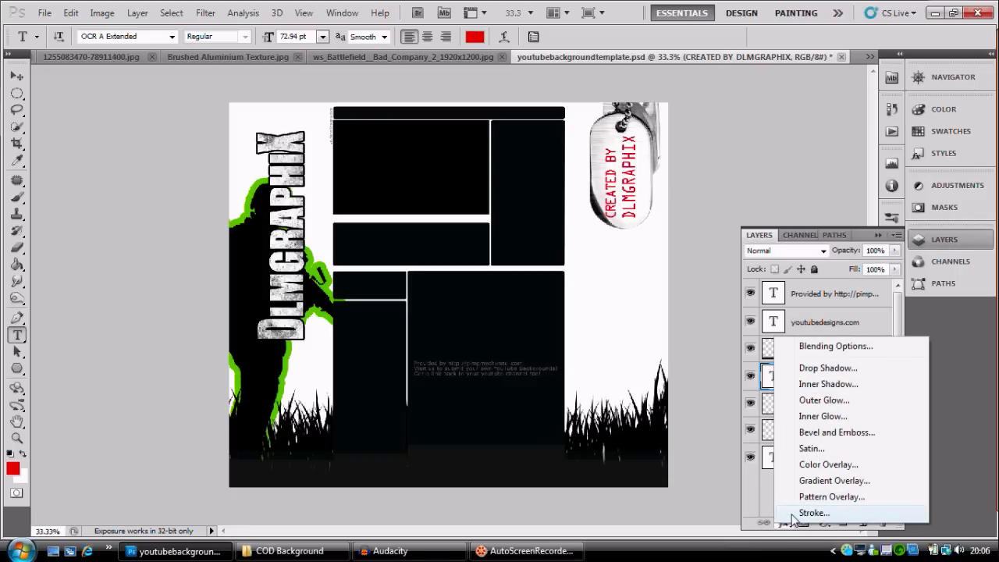
left_click(838, 434)
left_click_drag(763, 138, 349, 98)
left_click(921, 77)
left_click(883, 147)
left_click(479, 146)
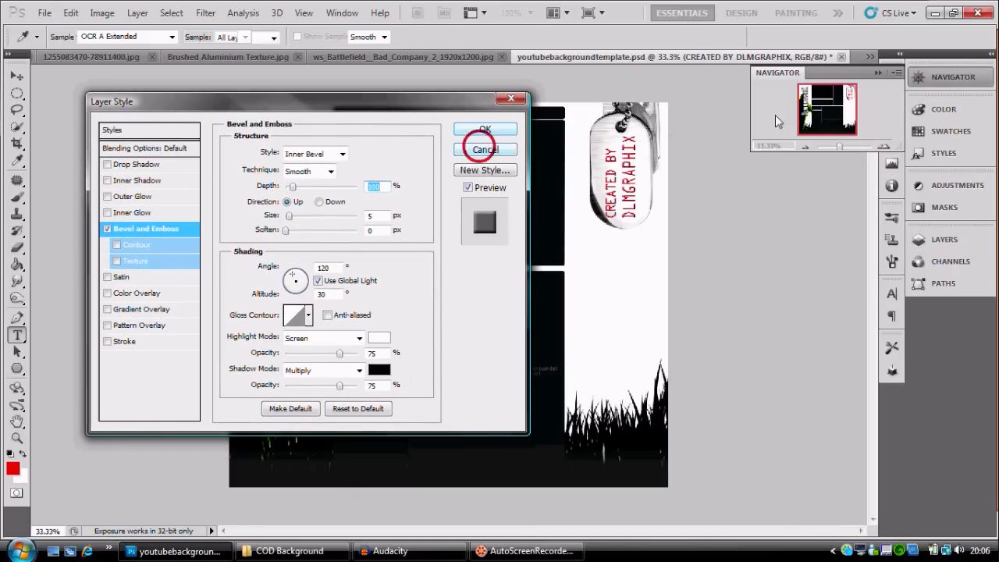
Apply Bevel and Emboss to the CREATED BY DLMGRAPHIX text with Pillow Emboss style, Chisel Soft technique and Down direction.
left_click(883, 147)
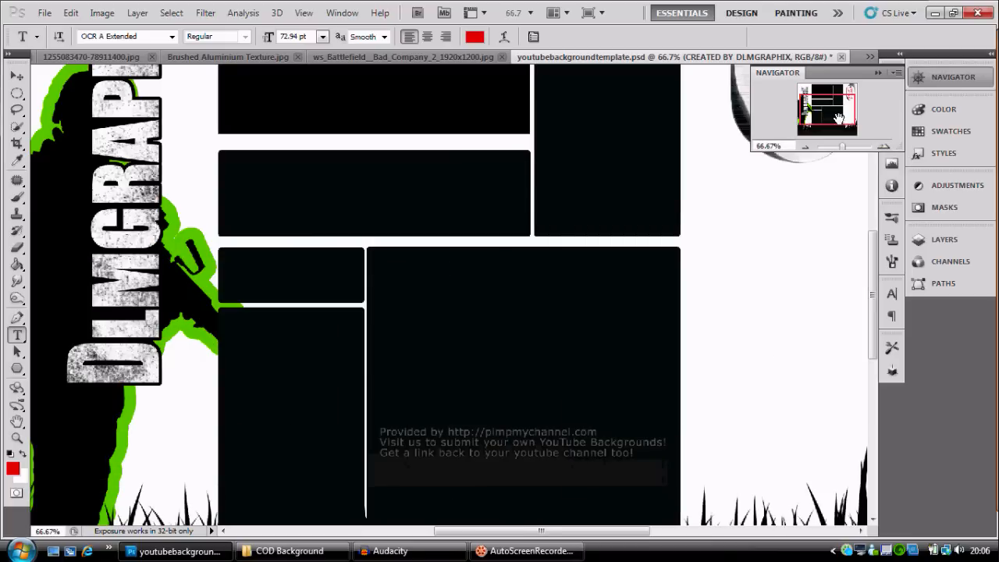
left_click_drag(840, 119, 866, 107)
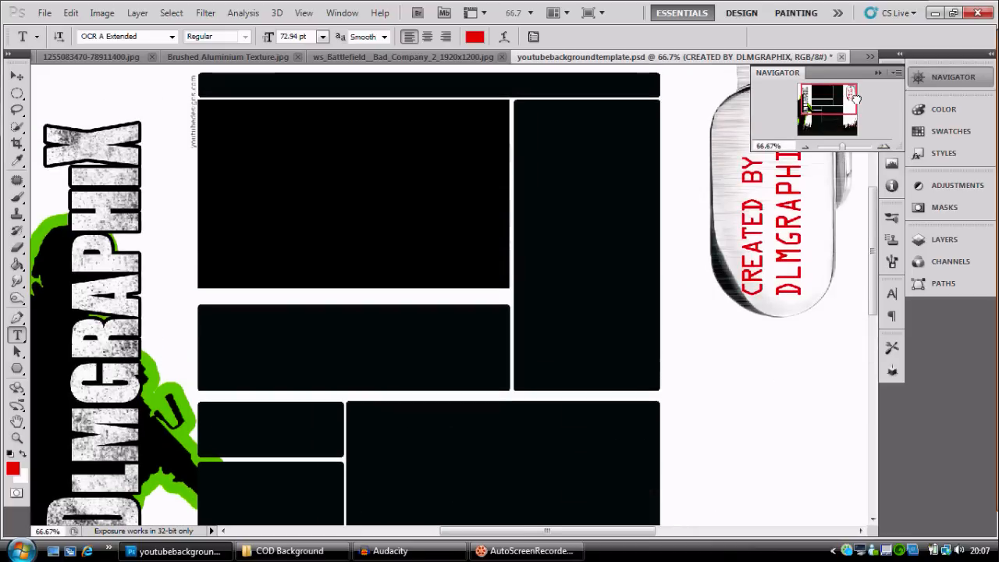
left_click(952, 81)
left_click(937, 233)
left_click(783, 523)
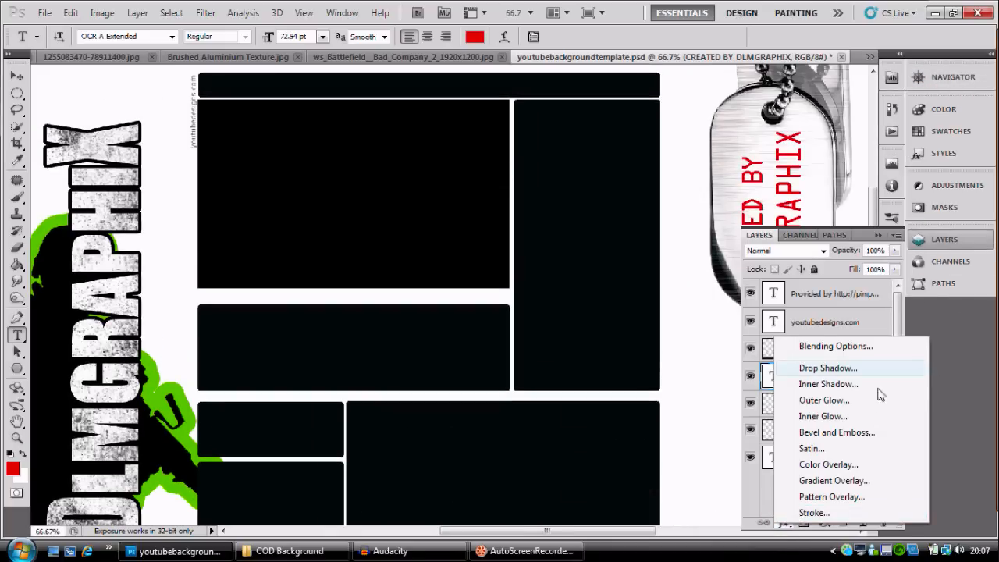
left_click(837, 433)
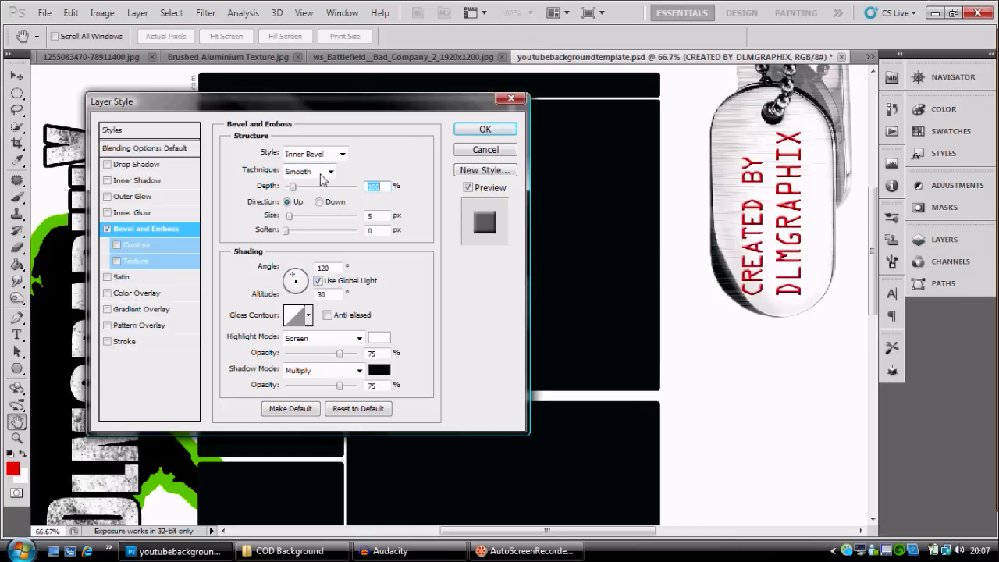
left_click(341, 154)
left_click(311, 203)
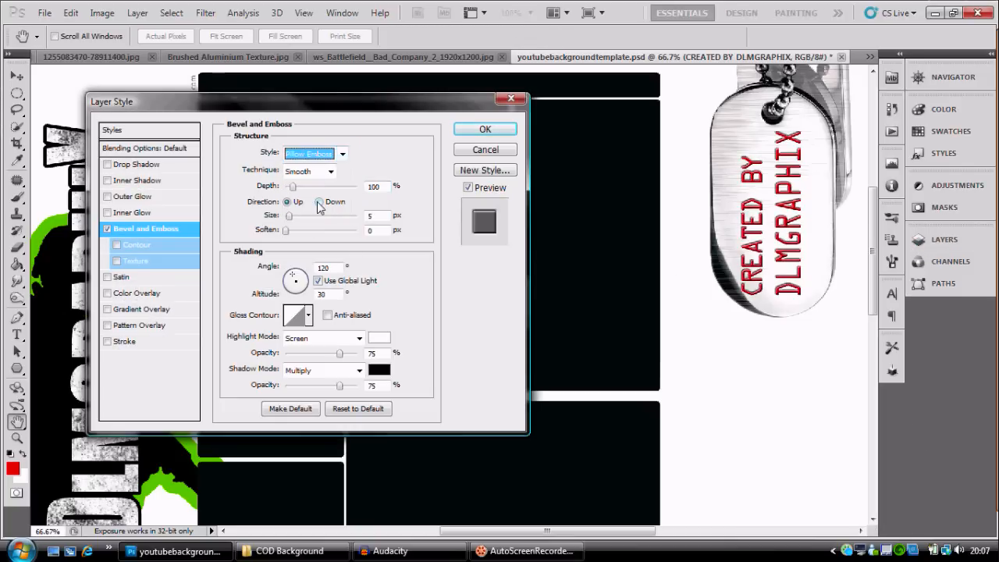
left_click(331, 173)
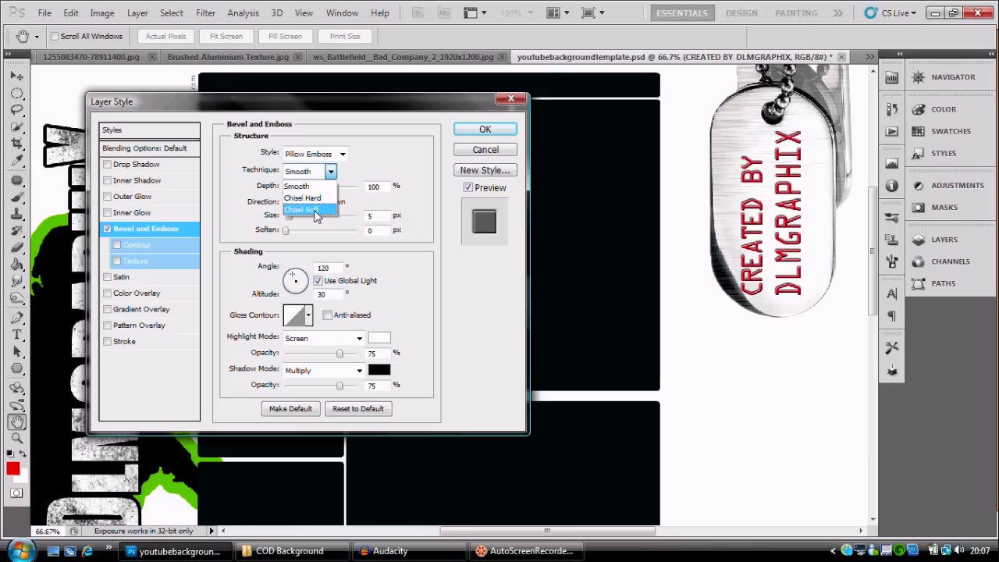
left_click(301, 203)
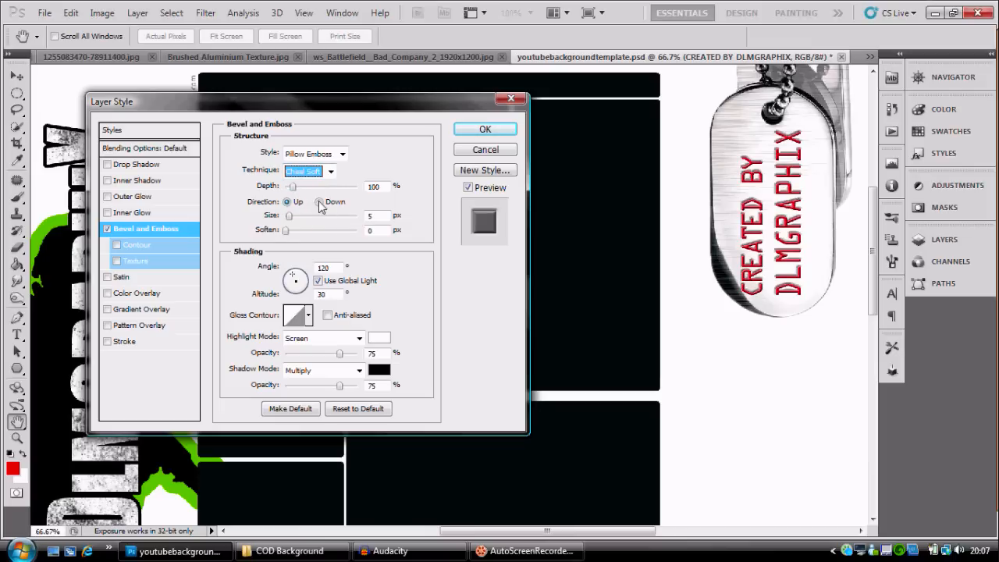
left_click(320, 203)
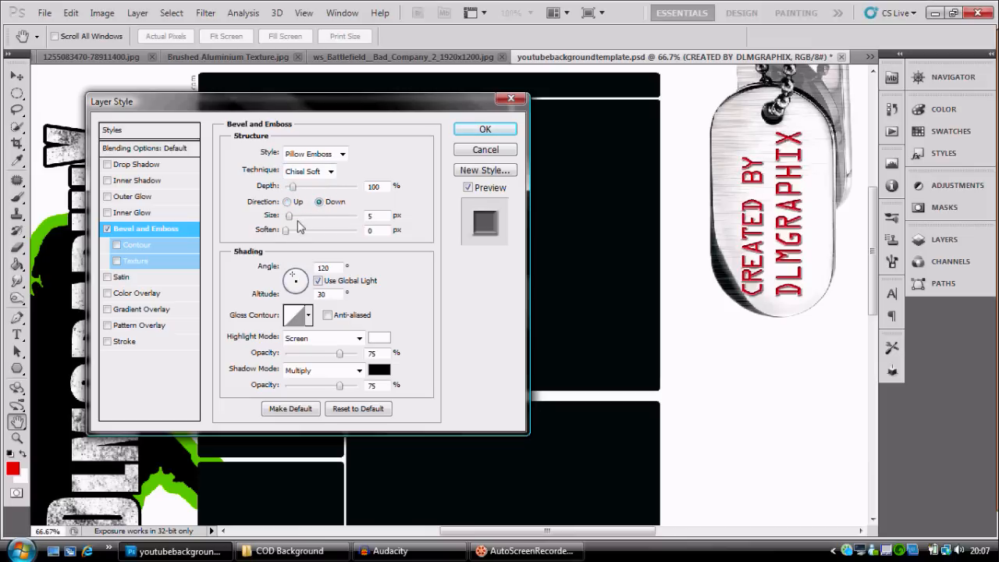
Set the bevel's light to a 63° angle and 21° altitude, and add a grey color overlay at 100% opacity.
left_click(296, 275)
left_click_drag(297, 274, 299, 275)
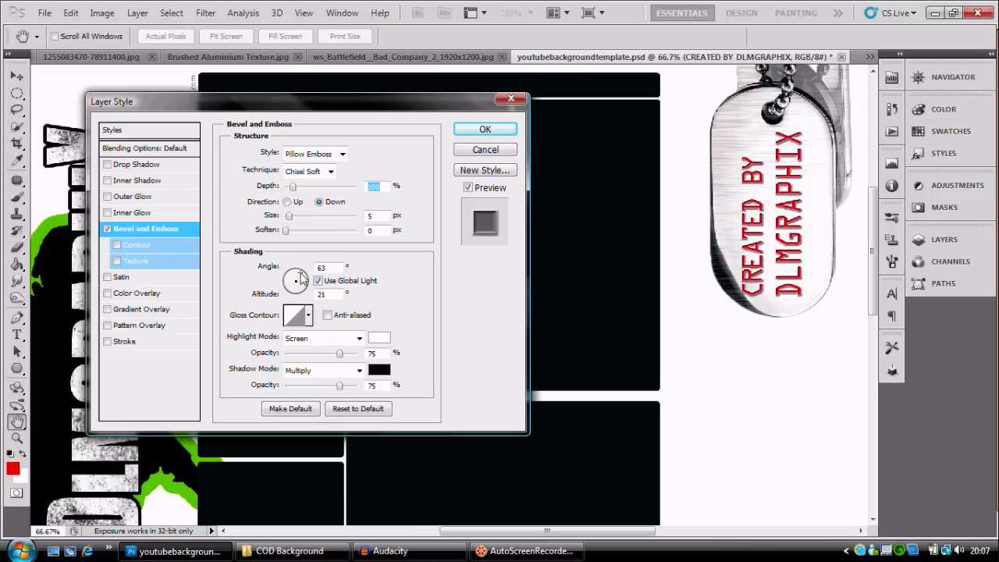
left_click(301, 278)
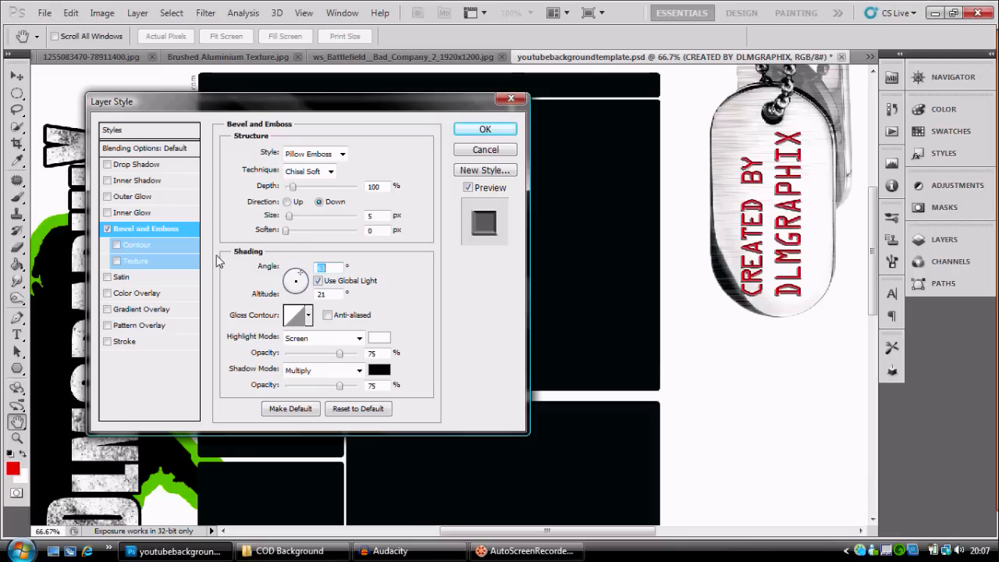
left_click(141, 293)
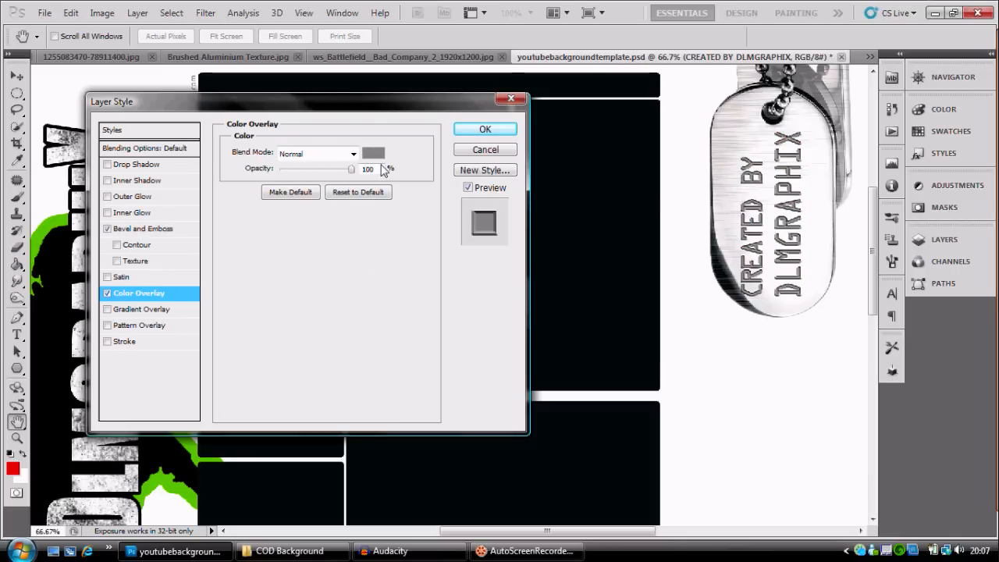
left_click(486, 129)
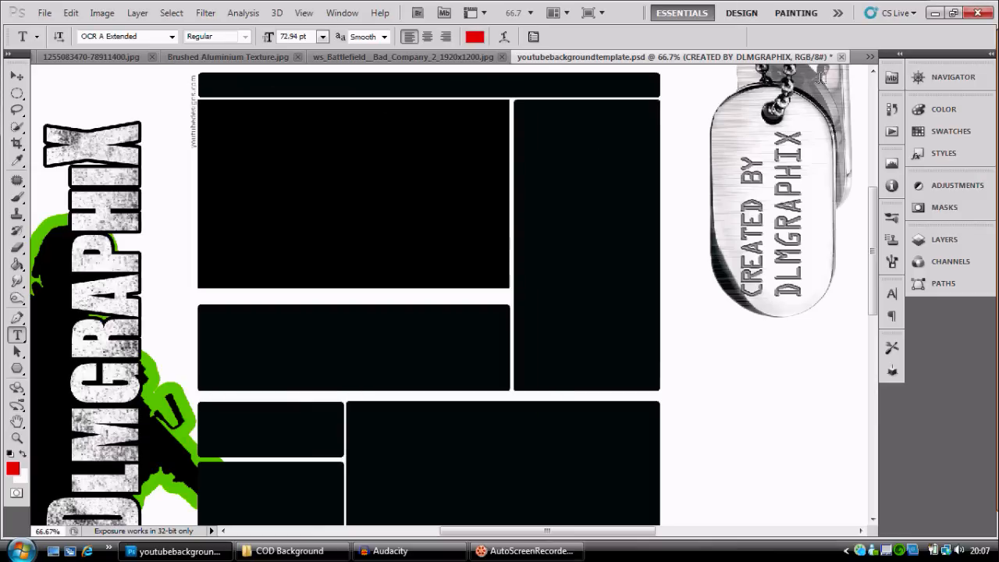
Move the embossed CREATED BY DLMGRAPHIX text slightly right so it sits centred within the dog tag.
left_click(954, 77)
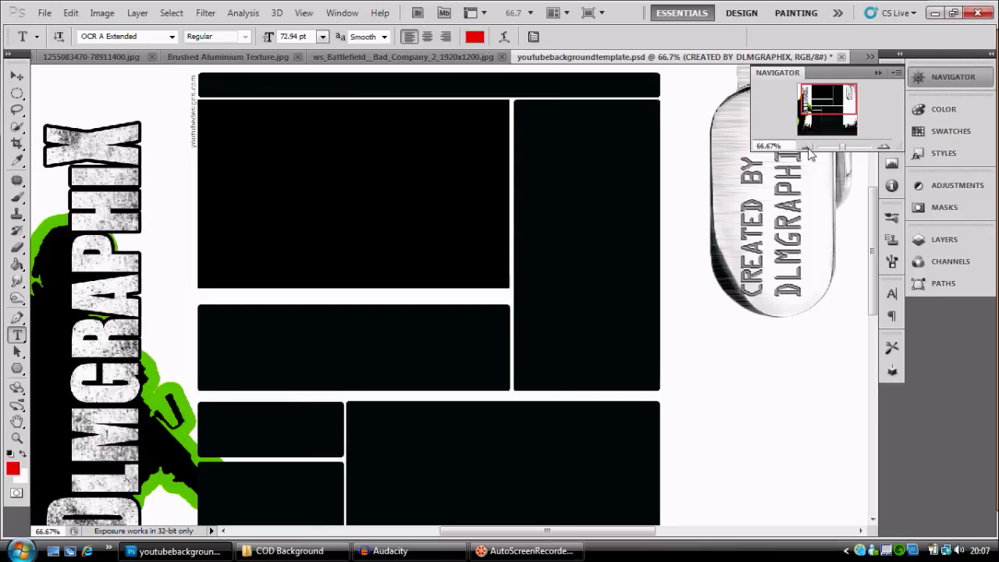
left_click(806, 148)
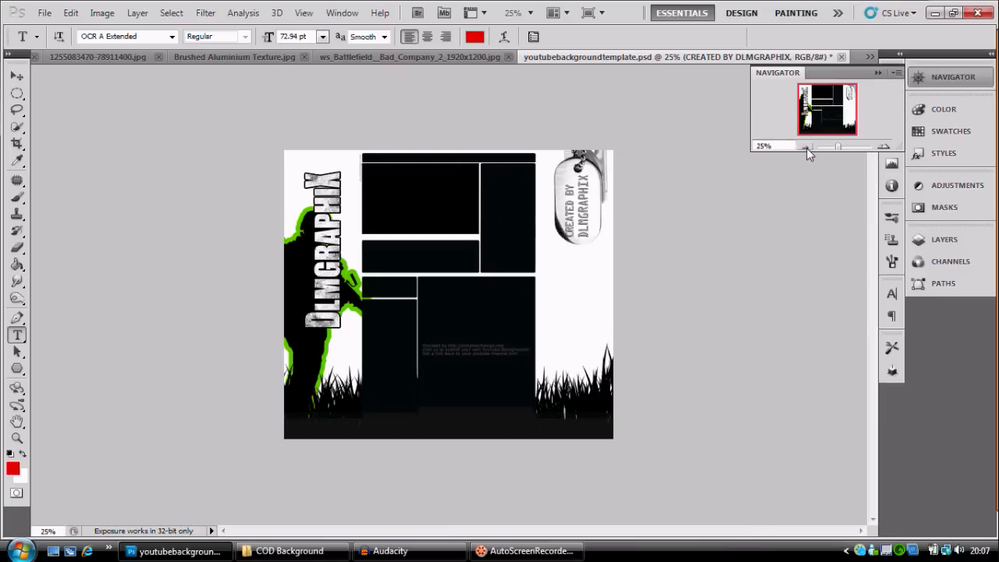
left_click(954, 239)
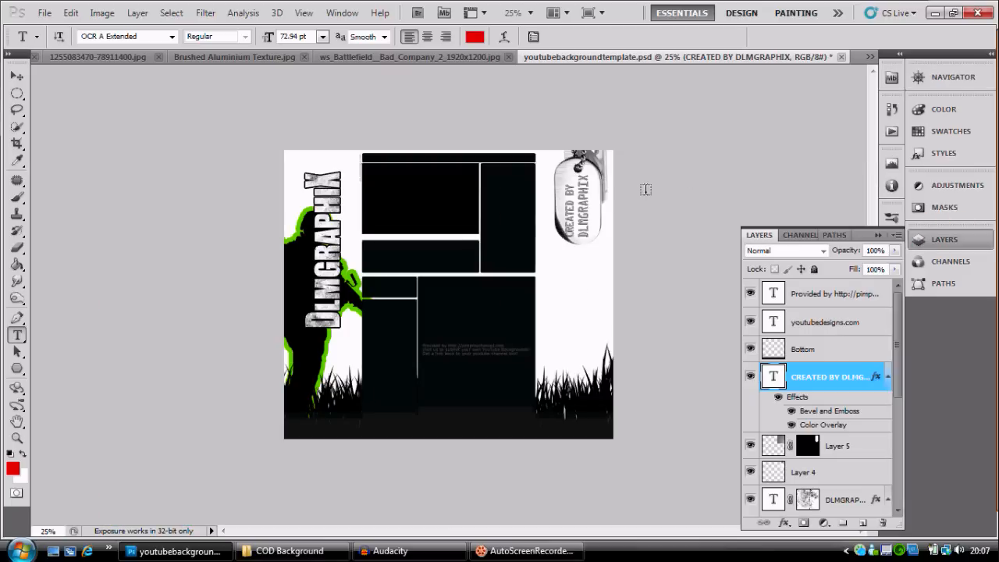
key("v")
left_click_drag(589, 226, 601, 242)
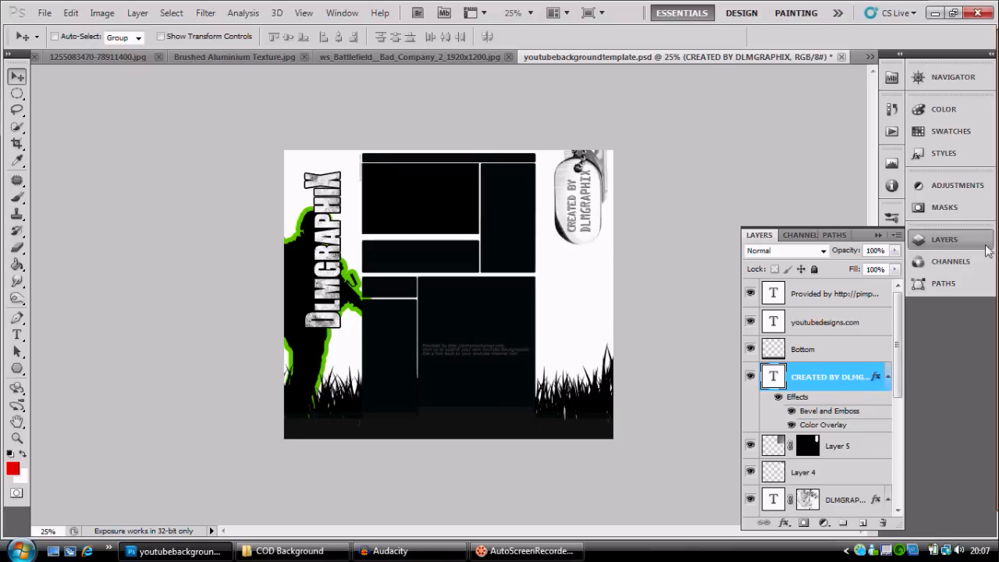
Add a new layer above the dog tag text and set the foreground color to the soldier outline's green, 4eff00.
left_click(929, 241)
left_click(919, 76)
left_click(880, 146)
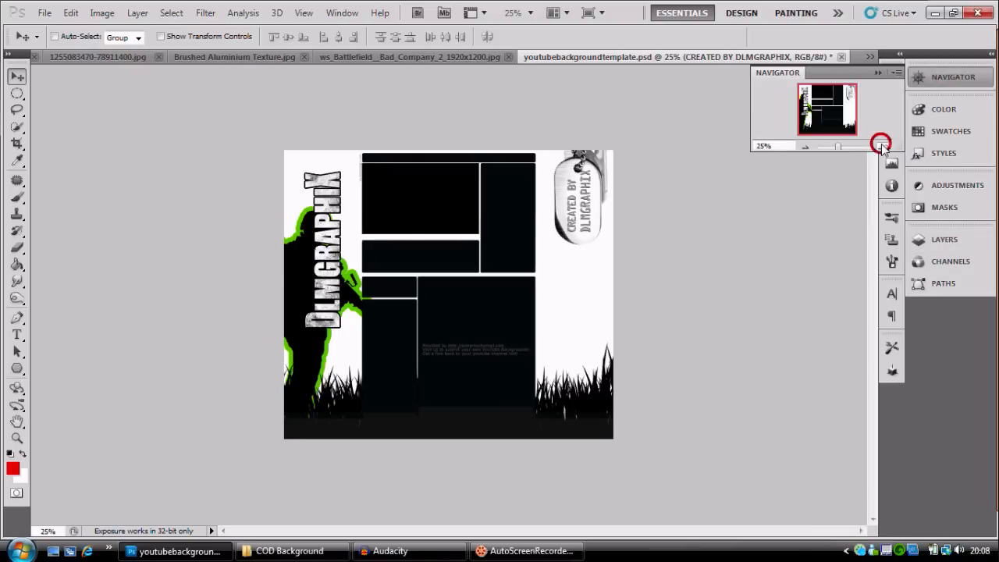
left_click(961, 77)
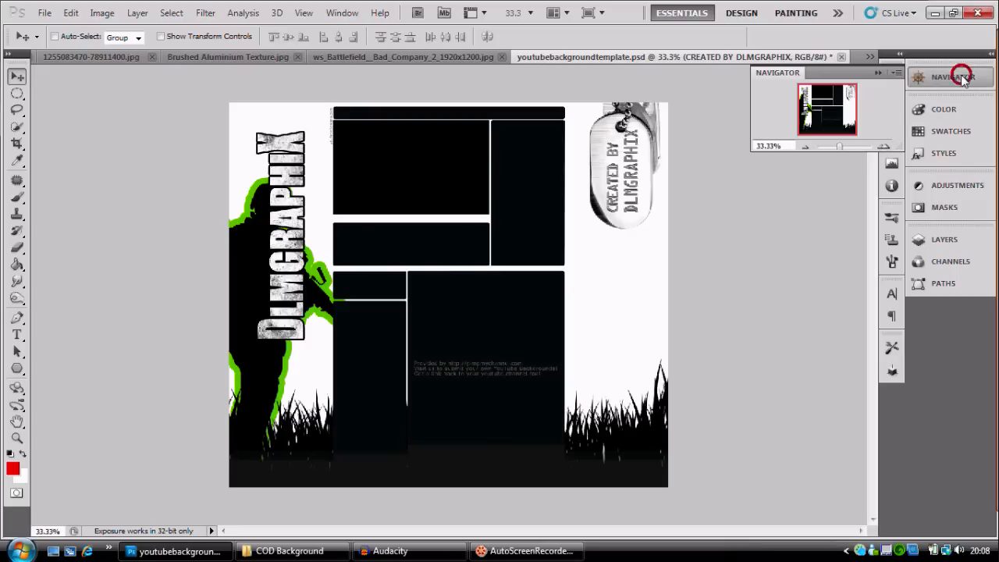
left_click(939, 239)
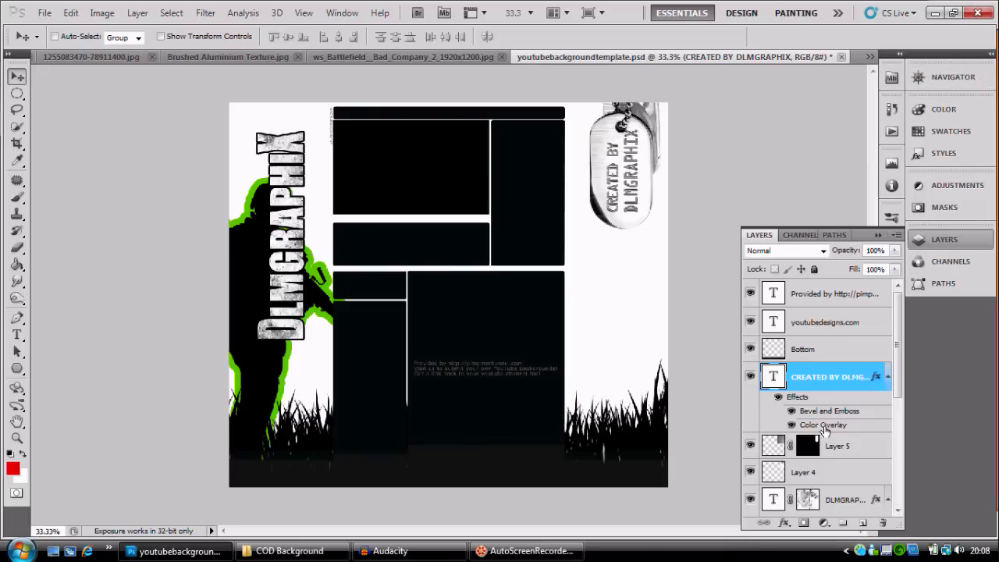
left_click(863, 522)
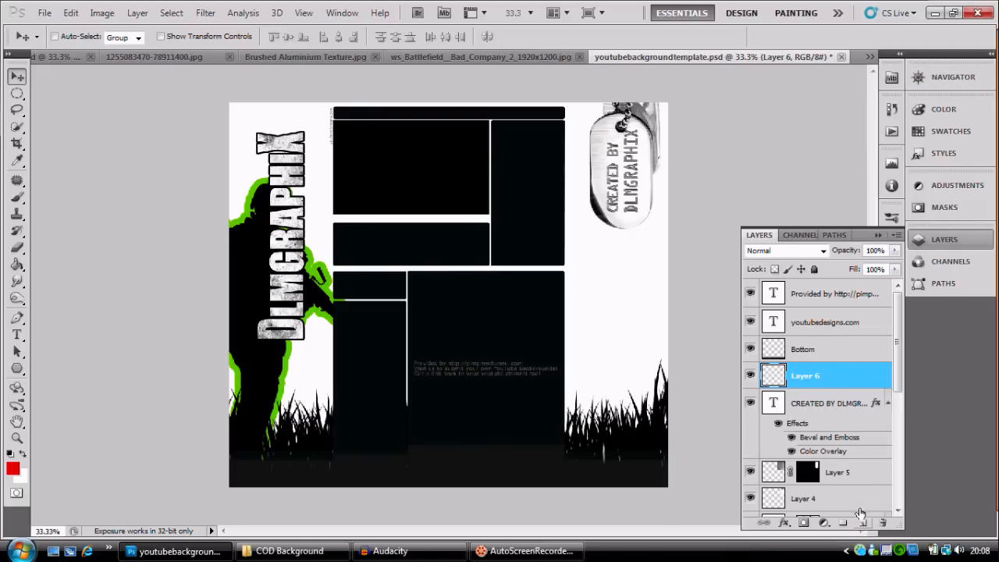
left_click(12, 468)
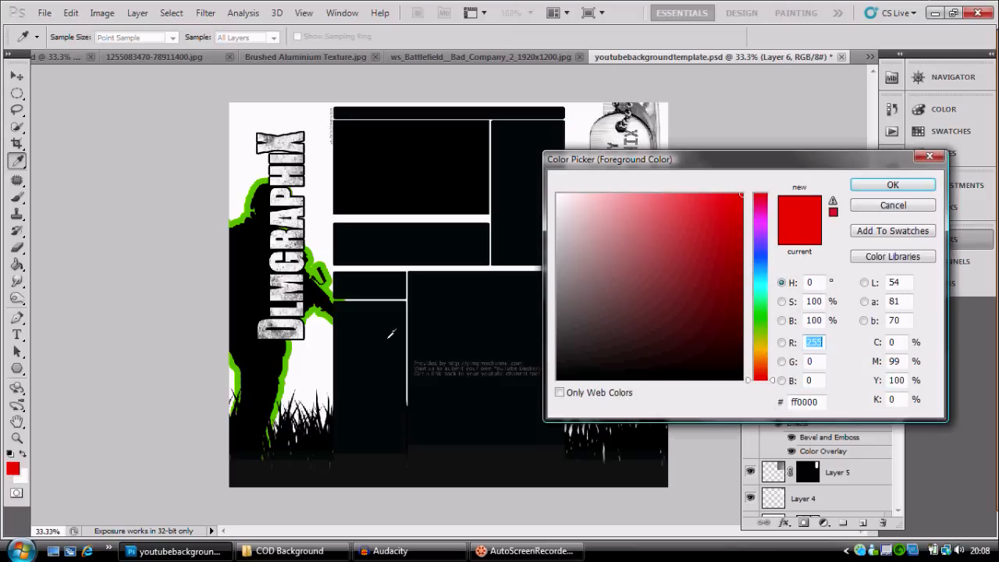
left_click(292, 352)
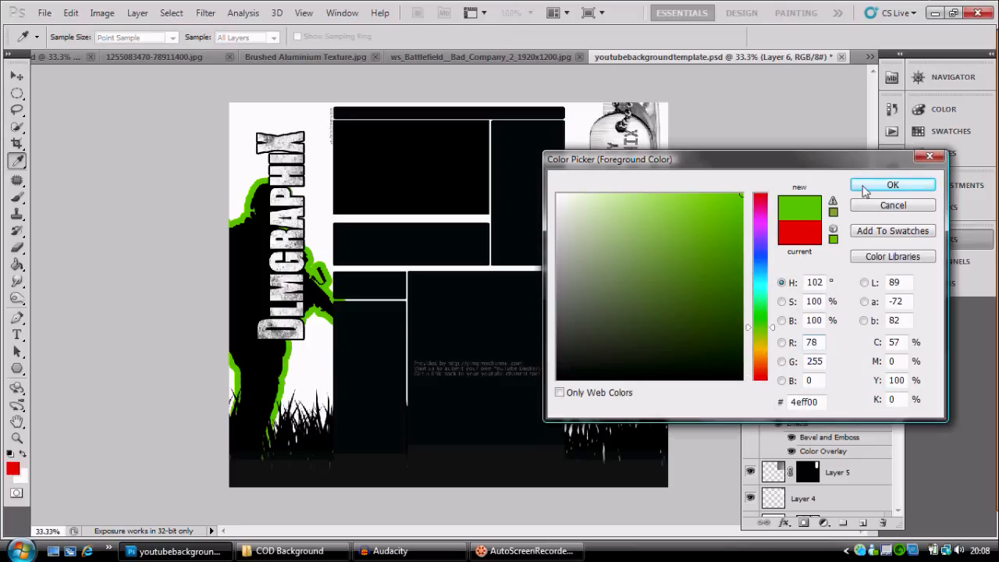
left_click(892, 185)
With the 464 px splatter brush, stamp green splatters over the DLMGRAPHIX title's upper end, the dog tag and beside the soldier's legs.
left_click(17, 197)
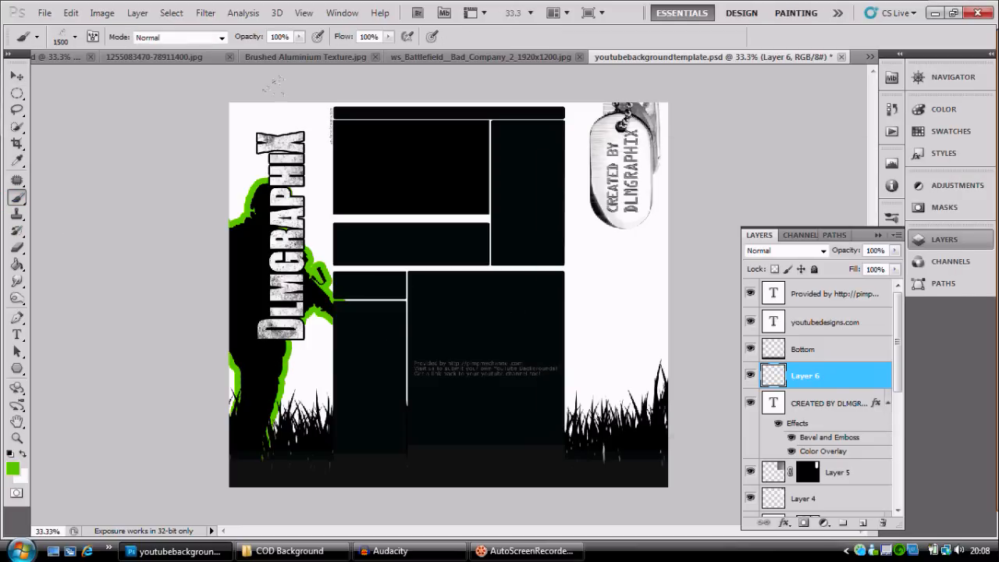
right_click(389, 239)
left_click_drag(543, 358, 545, 394)
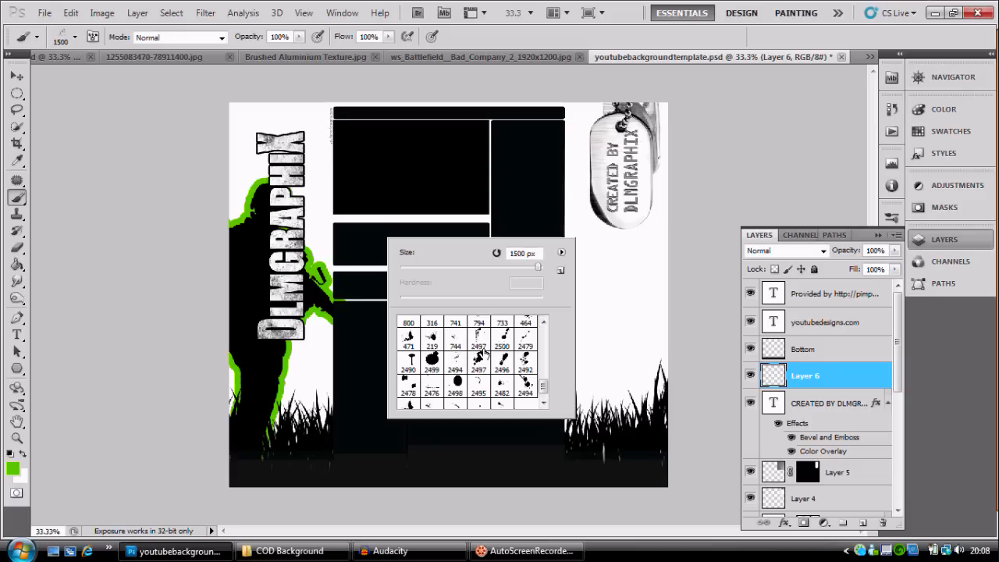
scroll(482, 354, "up", 1)
scroll(488, 352, "up", 1)
left_click(527, 341)
left_click(256, 127)
left_click(265, 133)
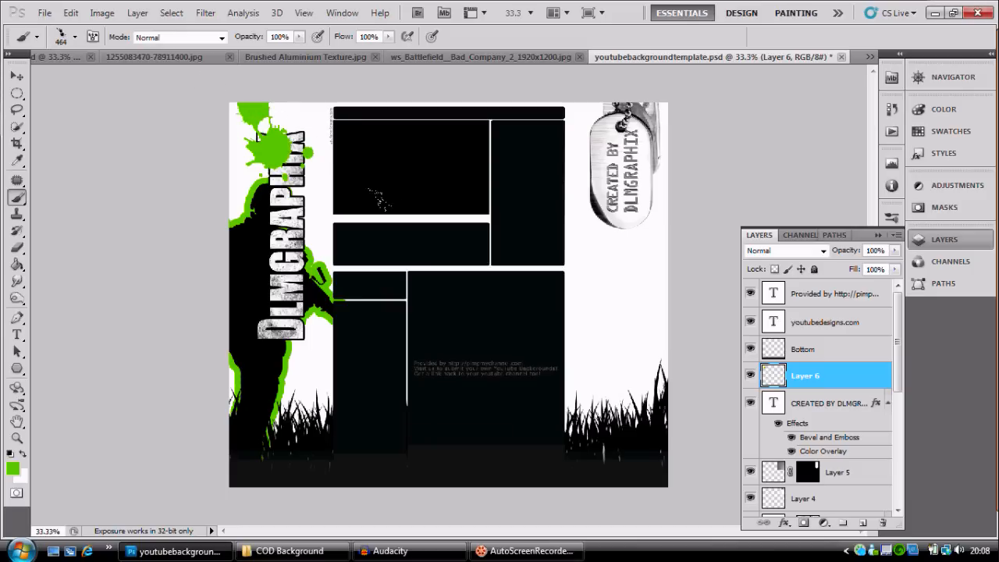
left_click(600, 191)
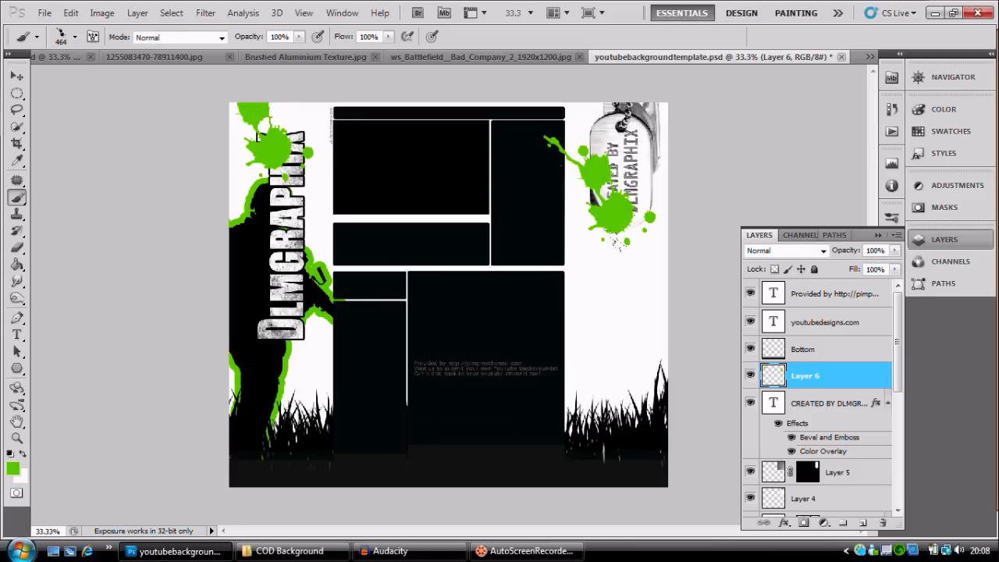
left_click(313, 363)
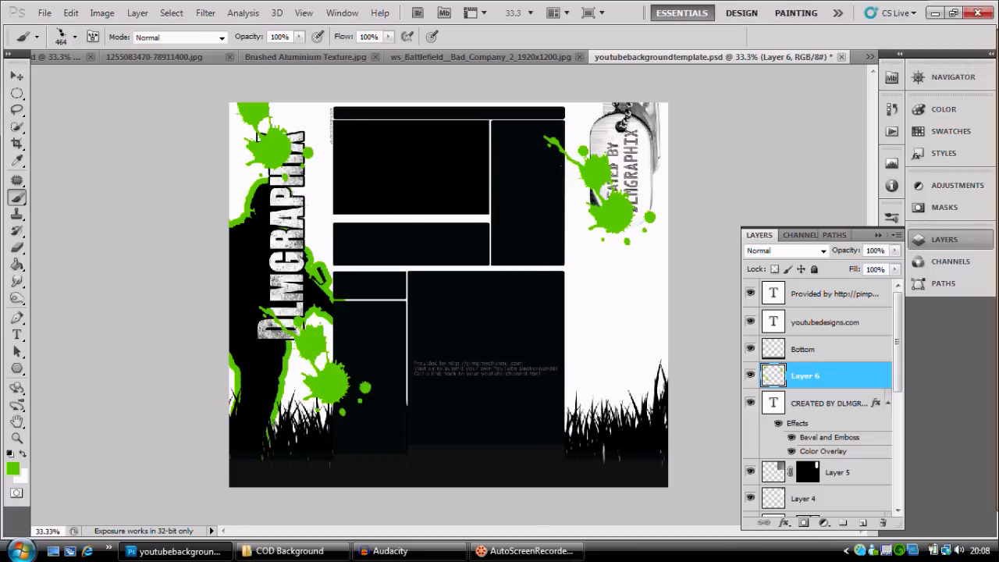
Stamp a 316 px splatter at the canvas edge beside the soldier's head and a 464 px splatter over his weapon.
right_click(385, 244)
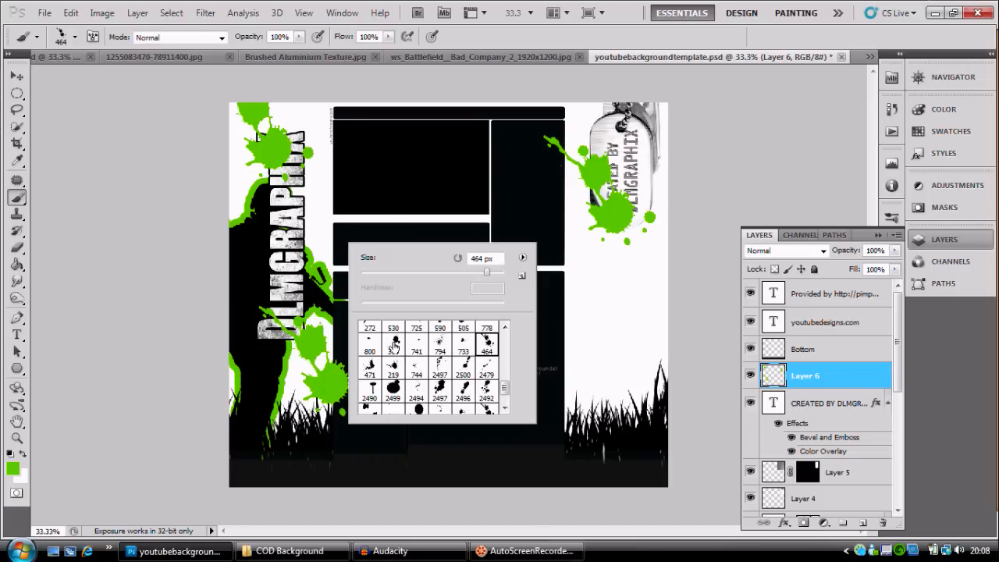
left_click(394, 346)
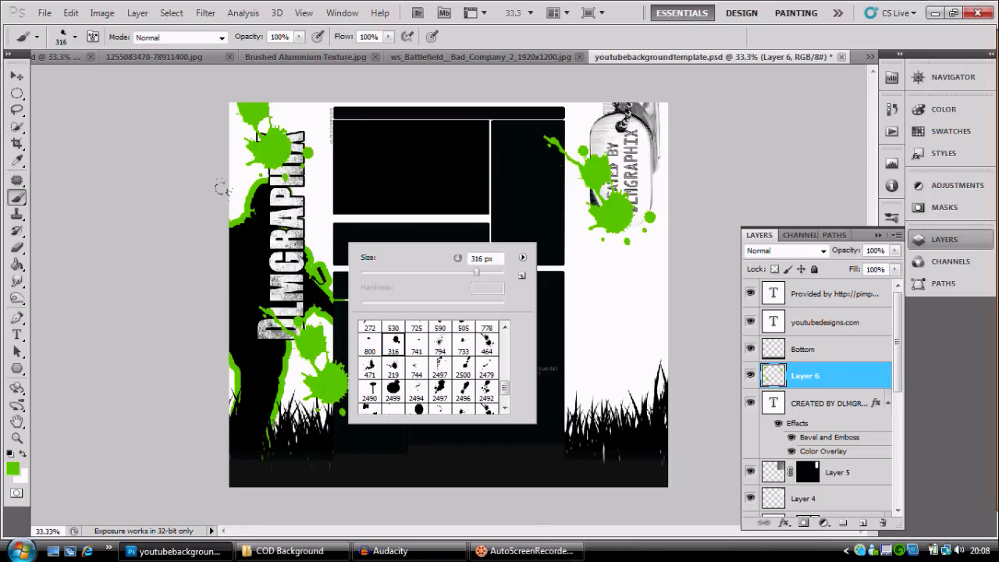
left_click(221, 188)
right_click(351, 284)
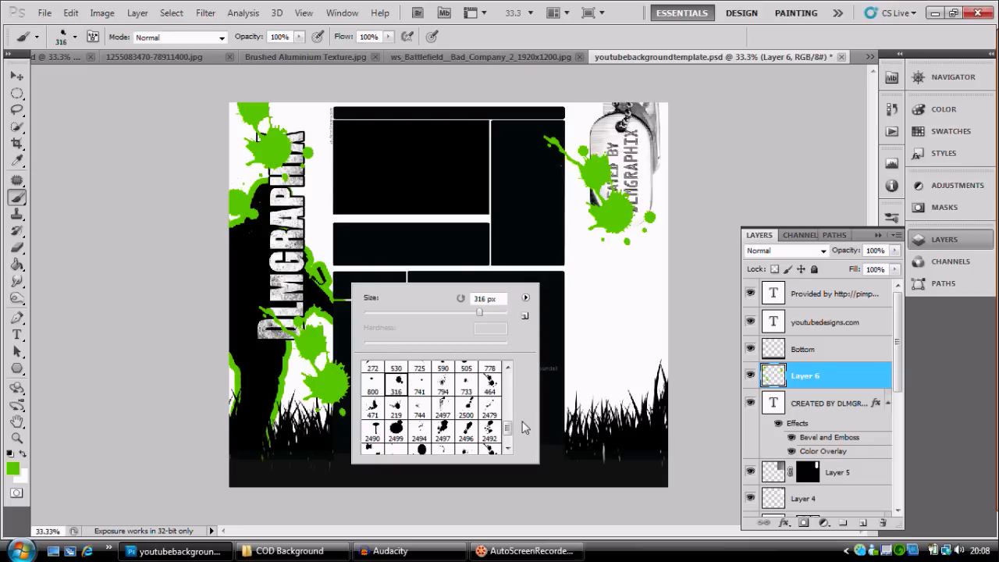
left_click(490, 385)
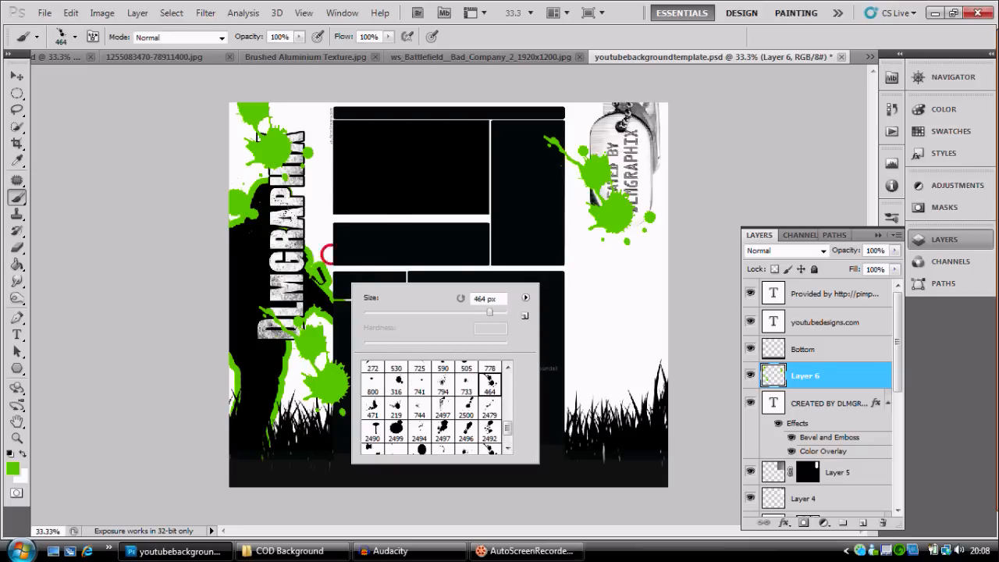
left_click(331, 255)
Stamp a green paint drip with the 590 px drip brush along the dog tag's outer edge.
right_click(444, 252)
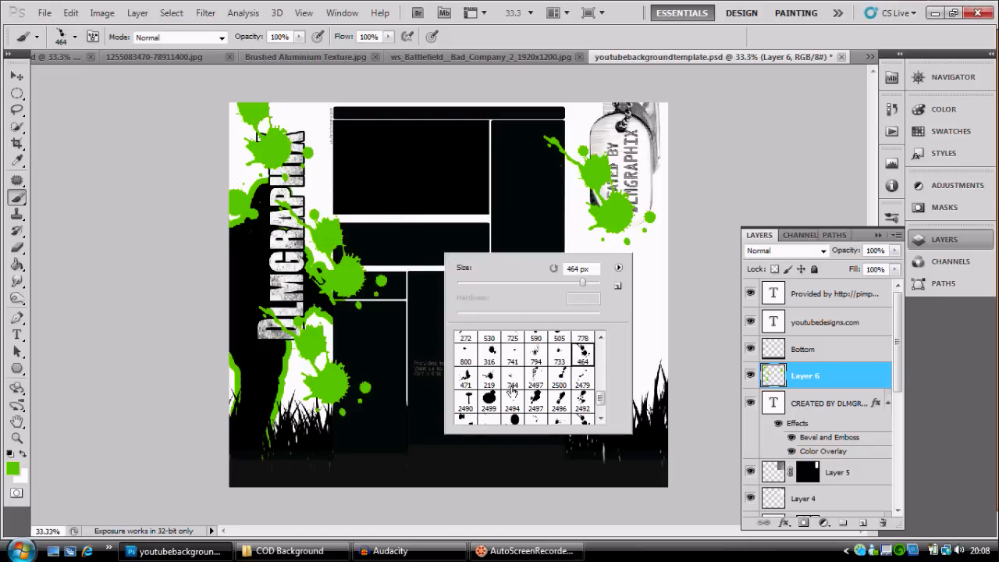
left_click(465, 400)
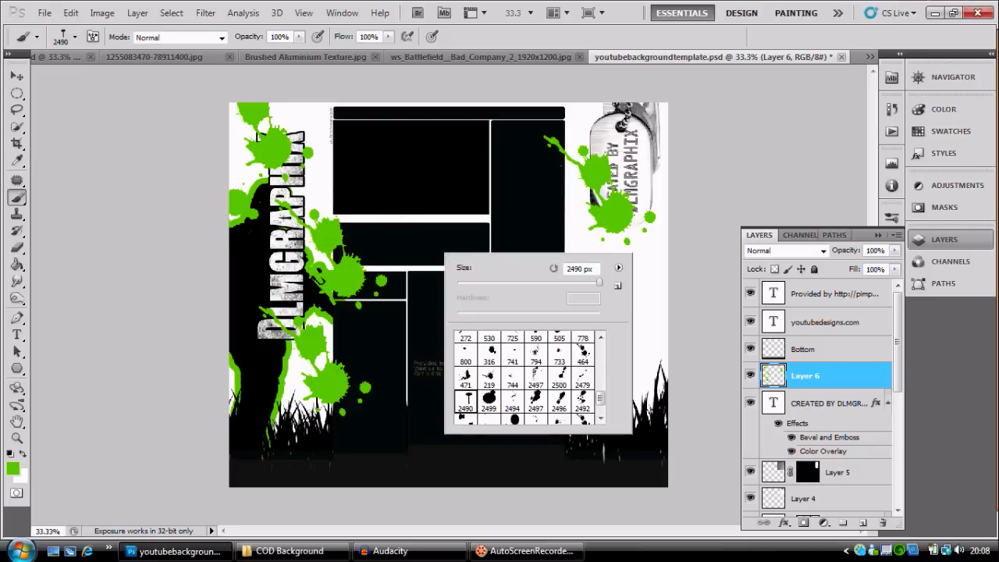
scroll(495, 361, "up", 2)
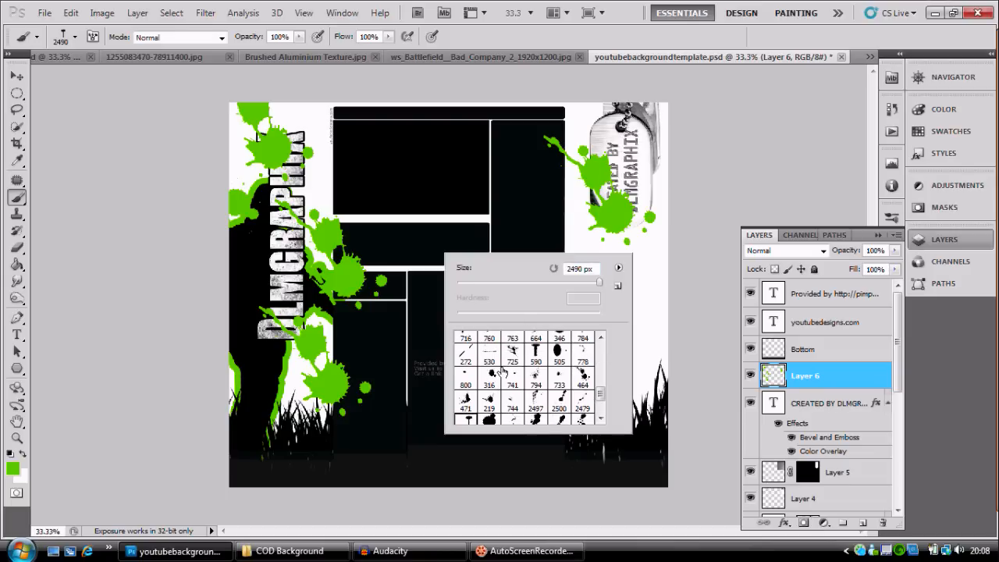
left_click(537, 354)
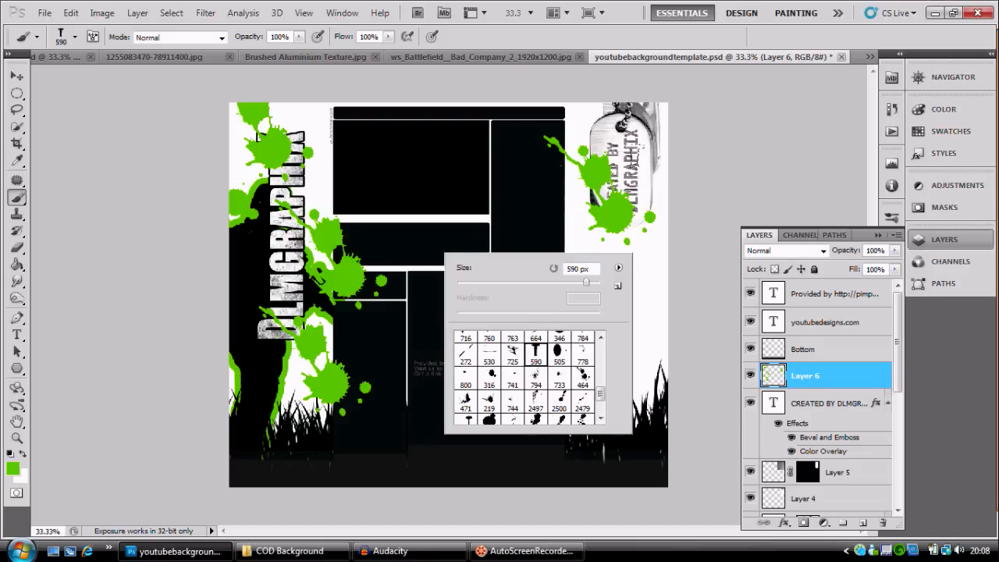
left_click(651, 203)
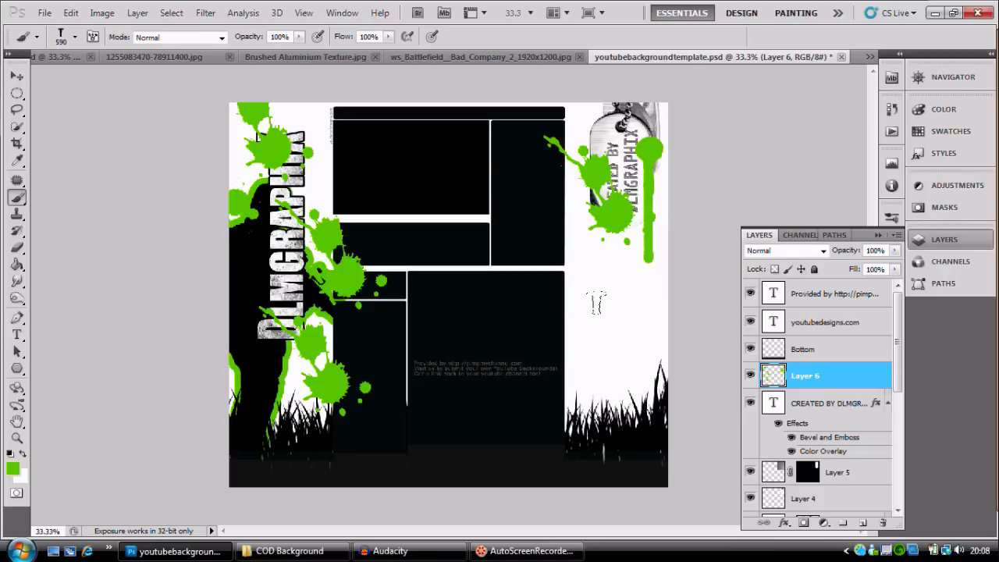
Stamp several horizontal green streaks with the 530 px brush in the area between the dog tag and the grass.
right_click(607, 355)
left_click(650, 453)
left_click(589, 330)
left_click(611, 321)
left_click(620, 366)
left_click(529, 353)
left_click(520, 394)
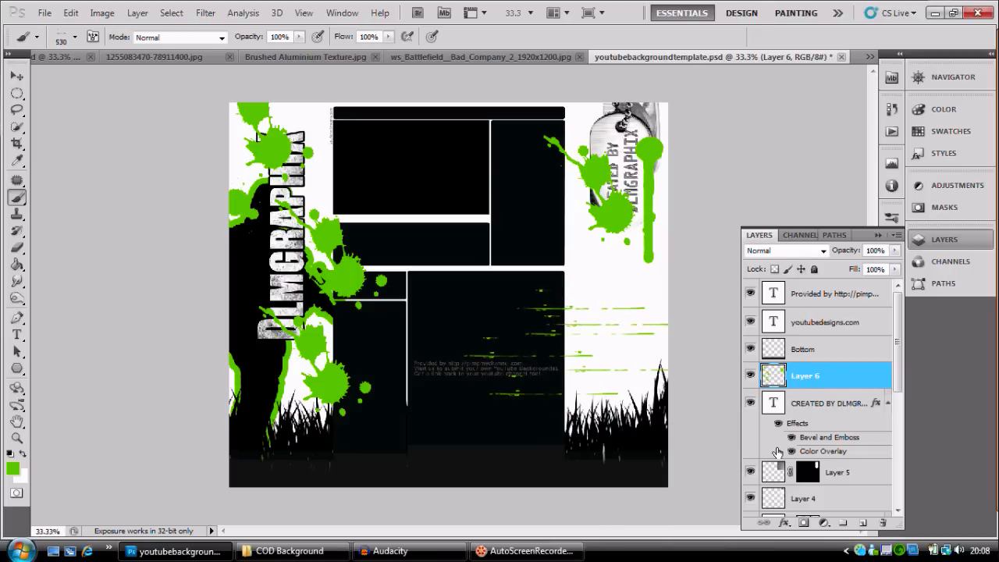
Set the splatter layer's blend mode to Multiply and stamp two 505 px green blobs on either side below the dog tag.
left_click(824, 250)
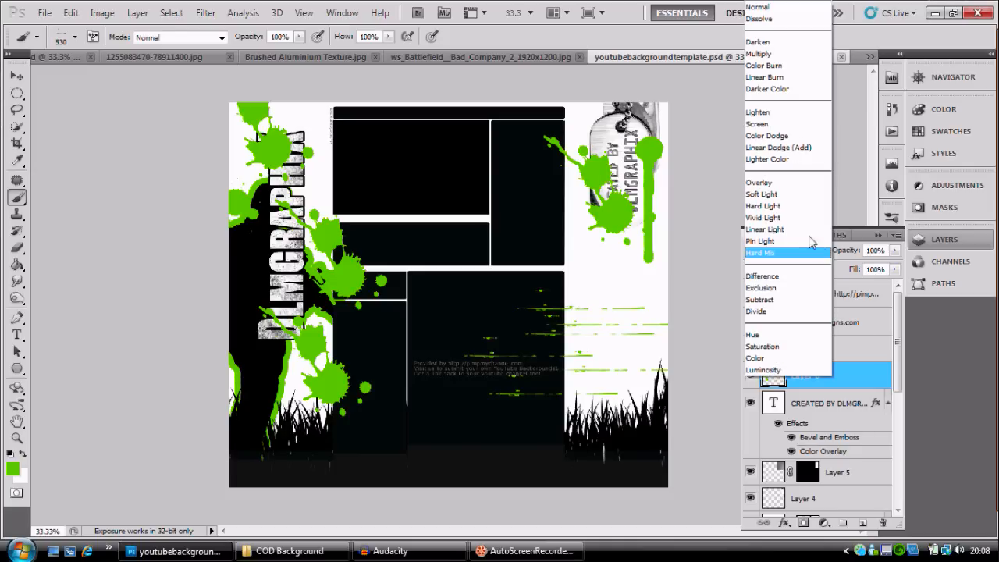
left_click(757, 53)
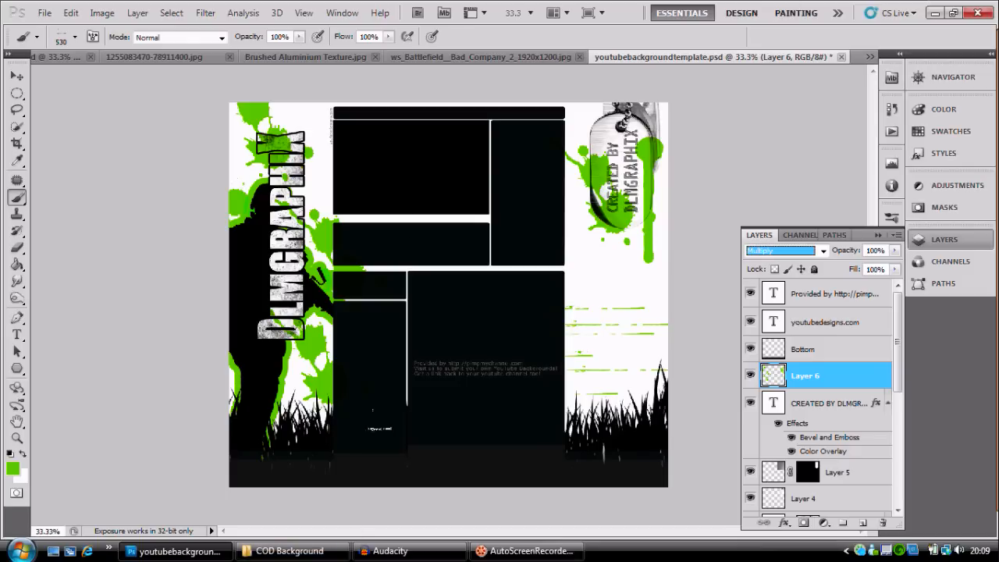
right_click(441, 427)
left_click(552, 455)
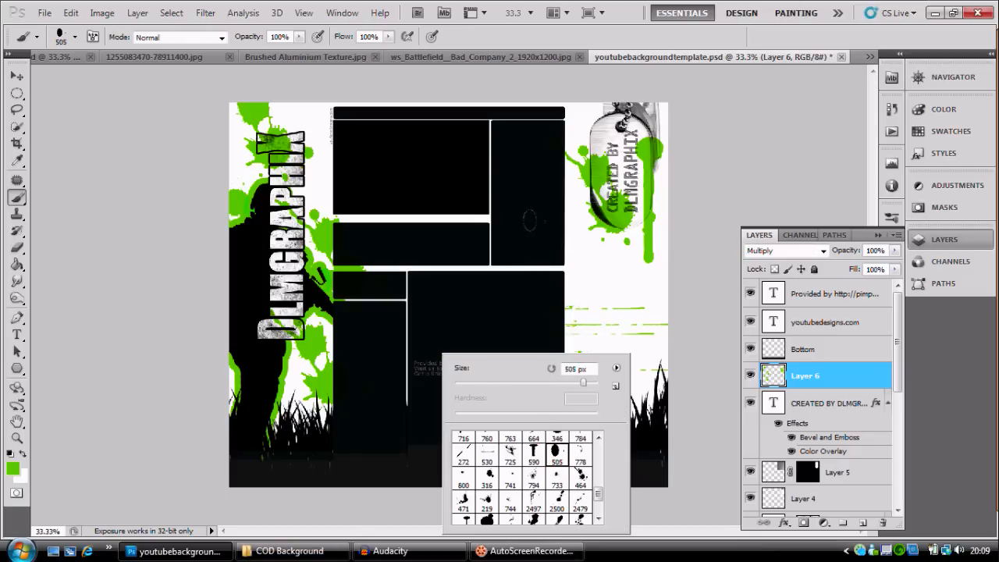
left_click(564, 245)
left_click(682, 226)
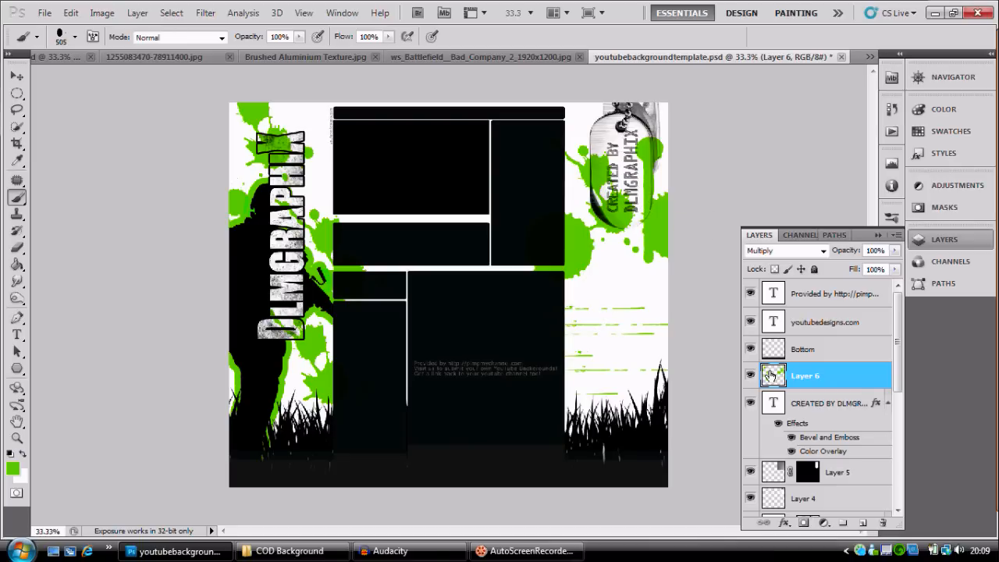
Choose the 2497 px splatter brush, resize it to 1000 px and stamp green spots along the canvas edge below the dog tag.
right_click(640, 291)
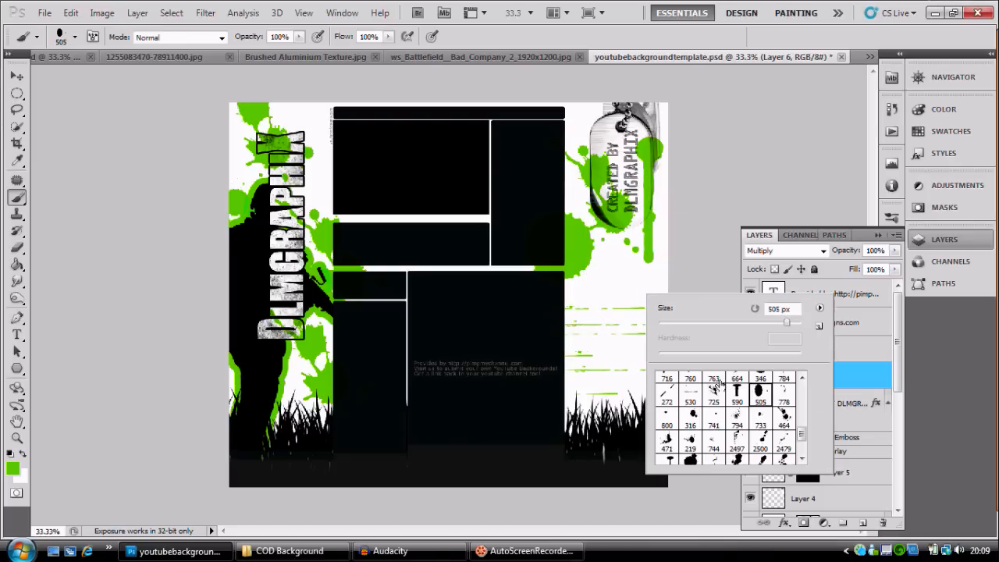
left_click(782, 419)
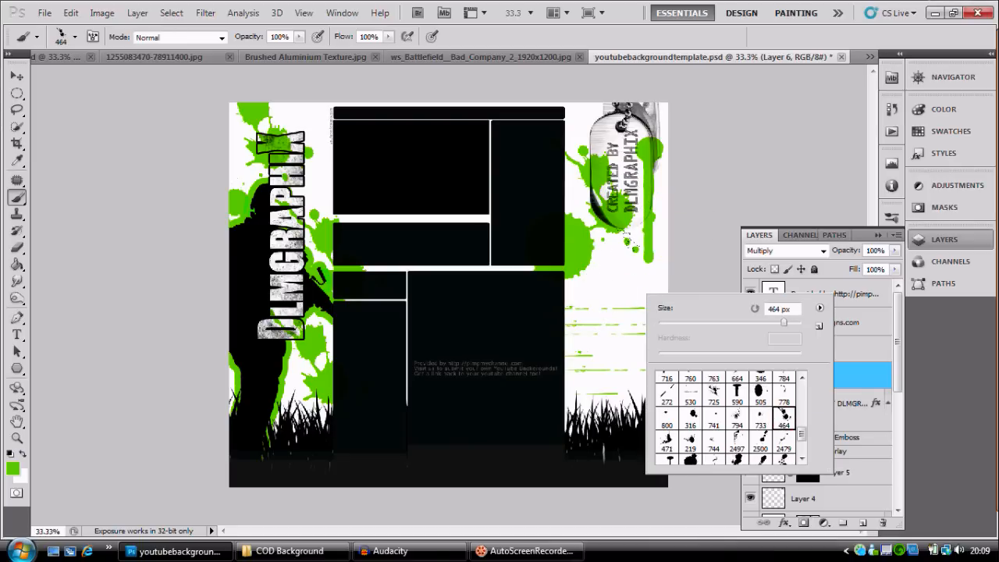
left_click(737, 441)
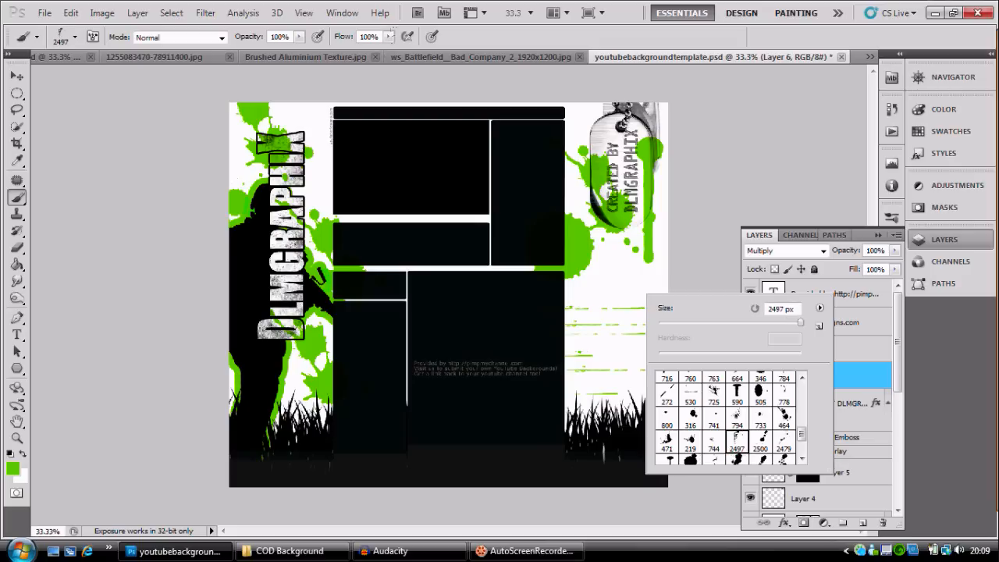
mouse_move(801, 324)
left_mouse_down()
mouse_move(747, 327)
mouse_move(790, 323)
left_mouse_up()
left_click(944, 239)
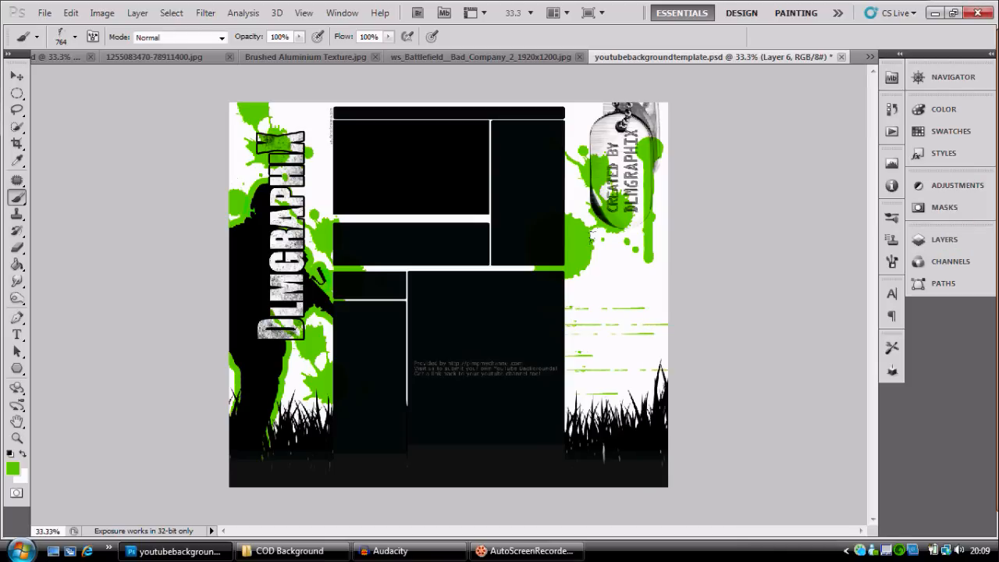
key("bracketright")
left_click(712, 243)
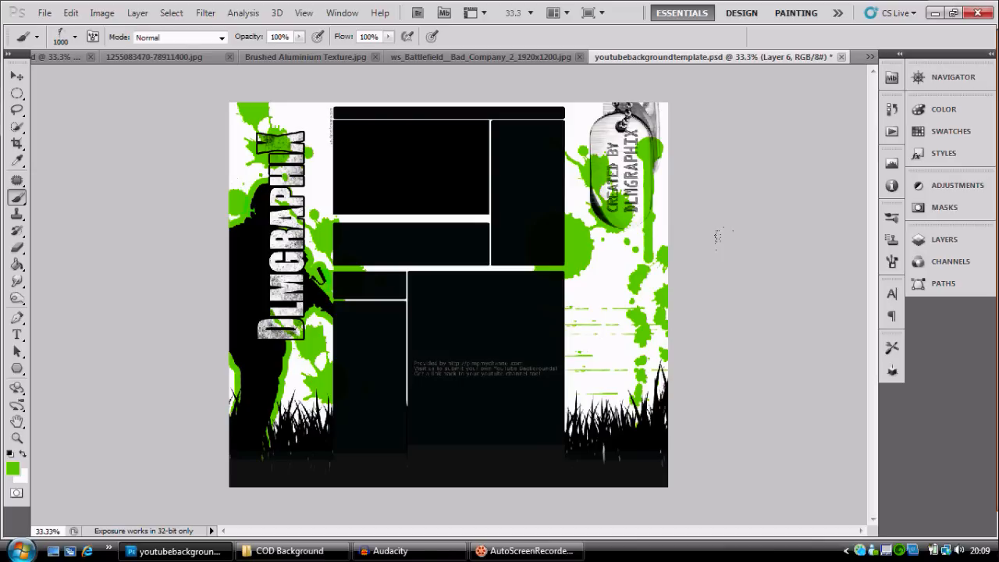
Add a new layer, reset the colors to black and stamp the 2012 px grunge brush below the dog tag and around the DLMGRAPHIX title's upper end.
left_click(945, 239)
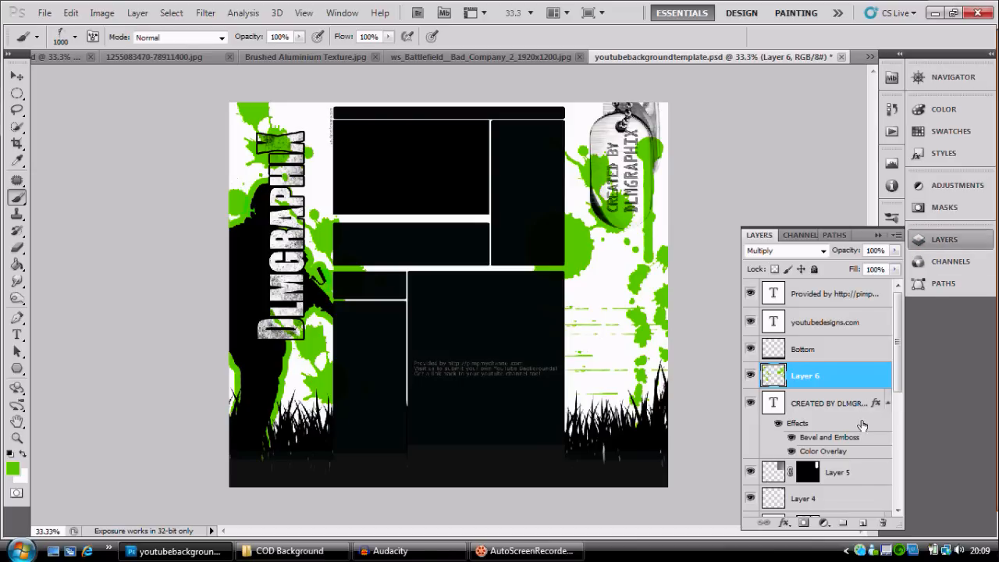
left_click(865, 523)
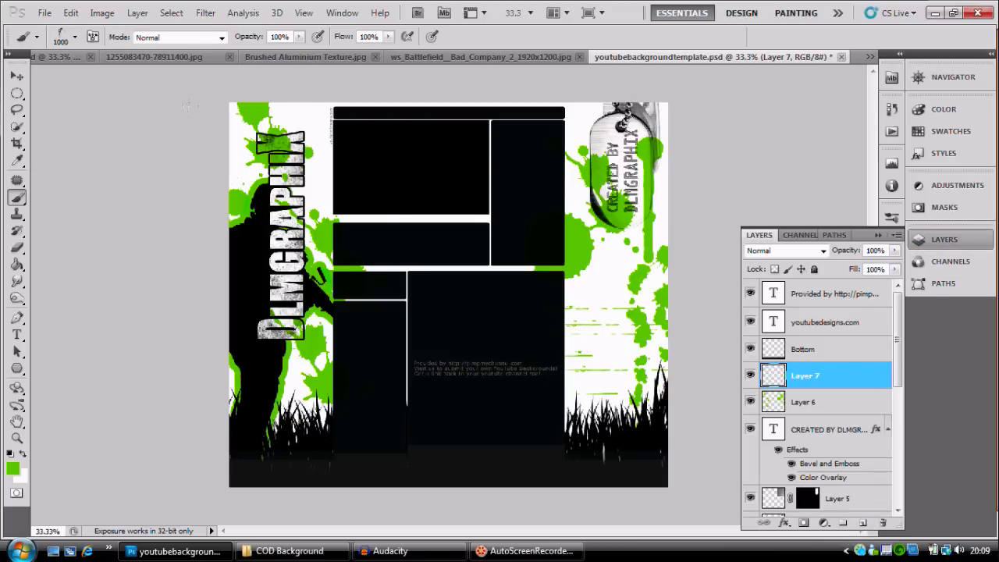
right_click(392, 225)
left_click_drag(548, 365, 549, 345)
left_click(507, 378)
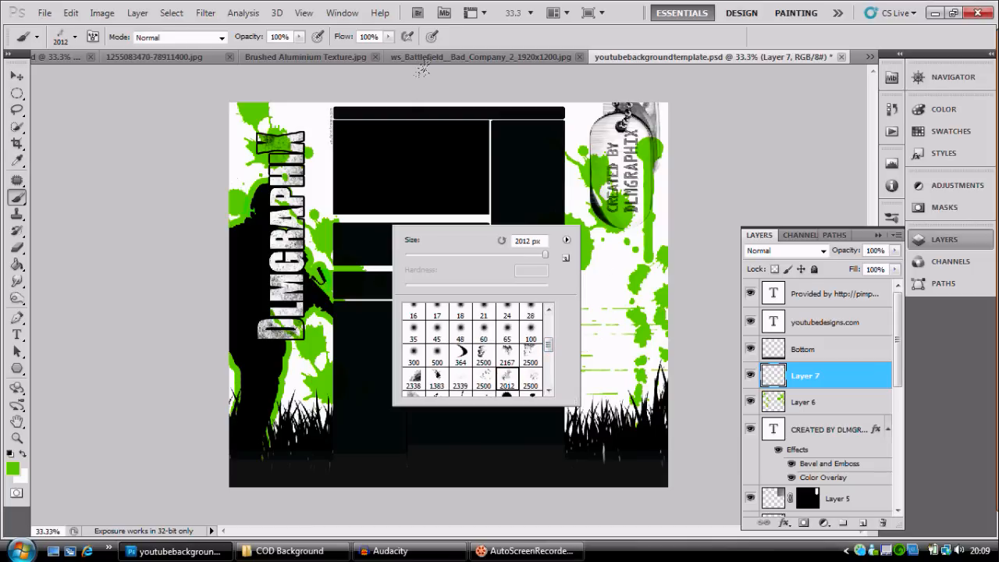
left_click(10, 455)
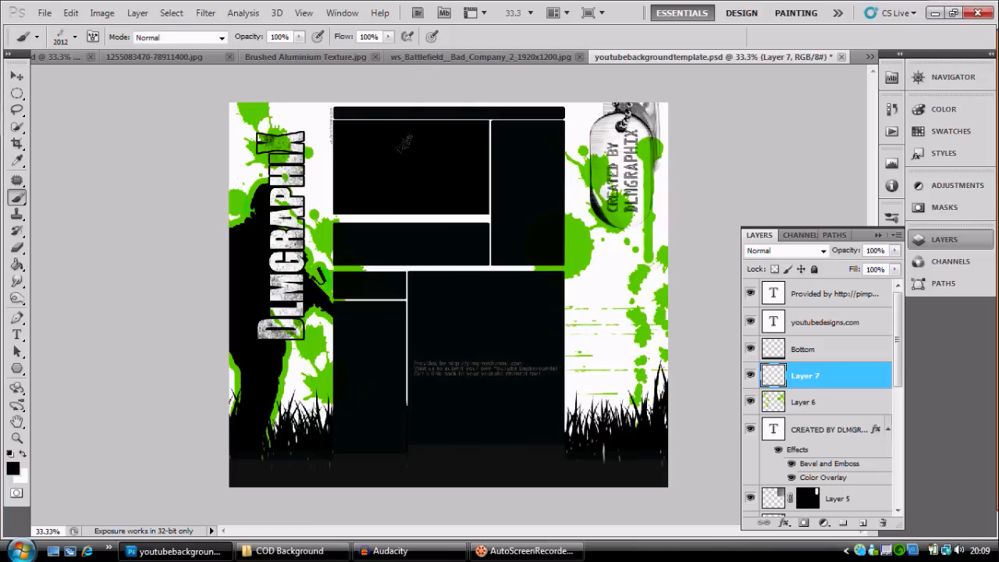
left_click(520, 162)
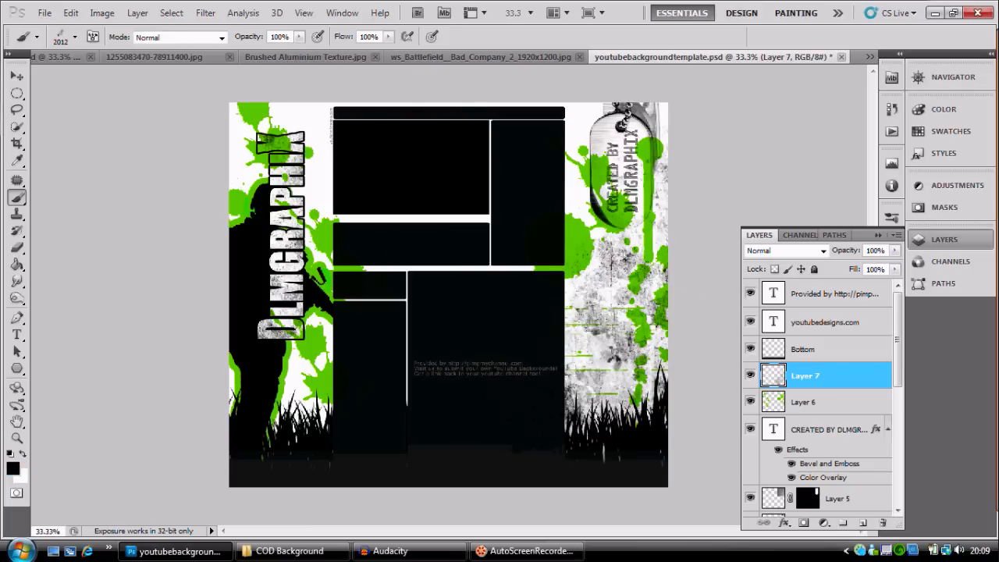
left_click(201, 223)
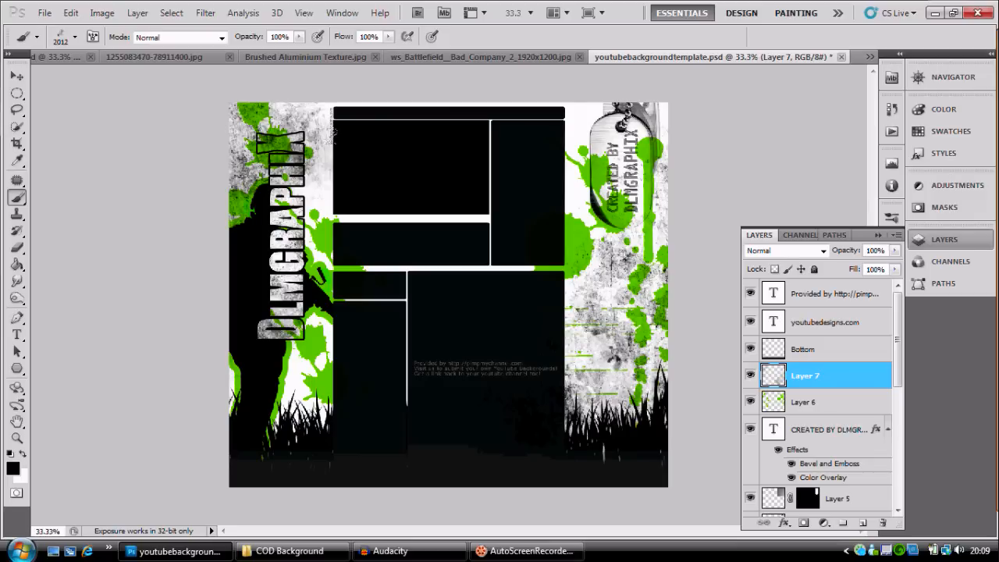
Choose the 2500 px grunge brush beside the 364 px one, resize it to 1400 px and stamp black grunge over the streaks below the dog tag.
right_click(459, 240)
left_click(548, 370)
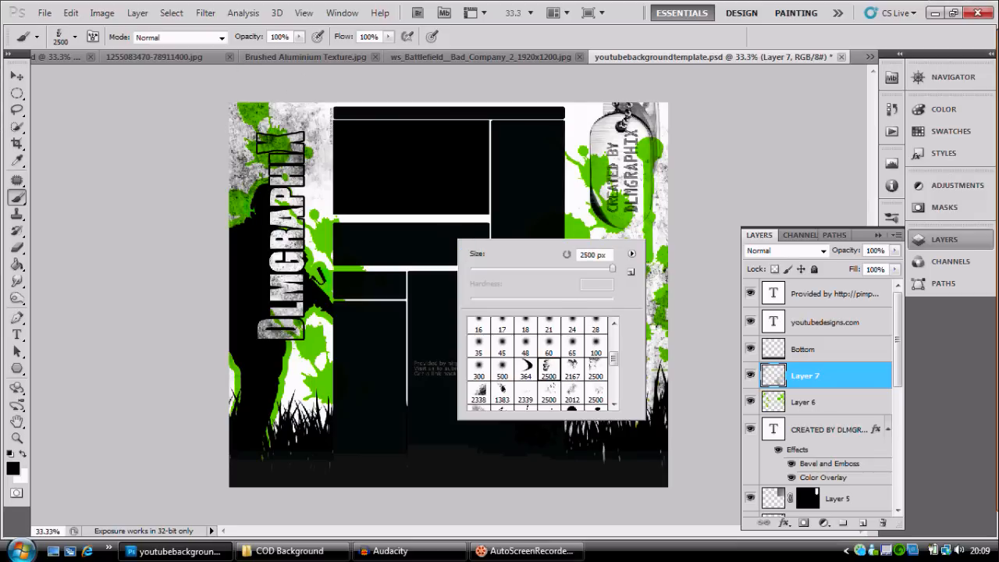
left_click(562, 267)
left_click(527, 188)
key("bracketright")
key("bracketright")
key("bracketright")
key("bracketright")
key("bracketright")
key("bracketright")
key("bracketright")
key("bracketright")
key("bracketright")
key("bracketright")
key("bracketright")
key("bracketright")
key("bracketright")
key("bracketright")
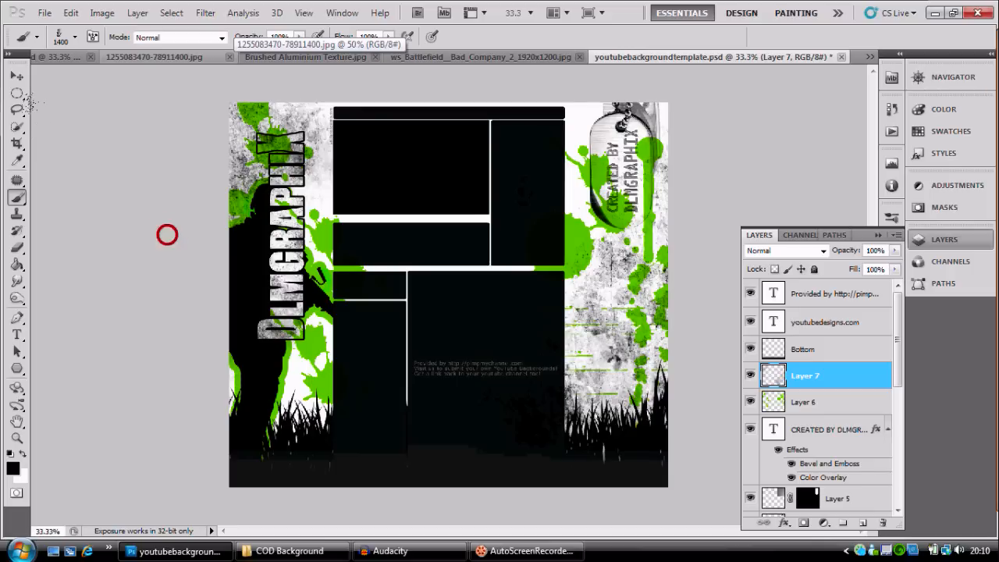
left_click(725, 395)
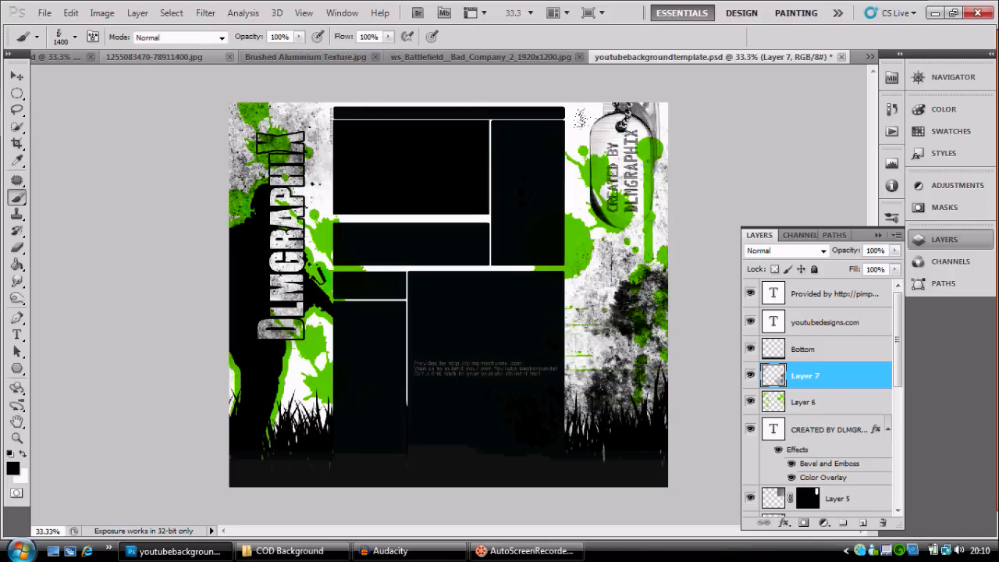
Stamp the speckled 2500 px grunge brush across the upper canvas and move the grunge layer directly below Layer 3.
right_click(559, 248)
left_click(629, 343)
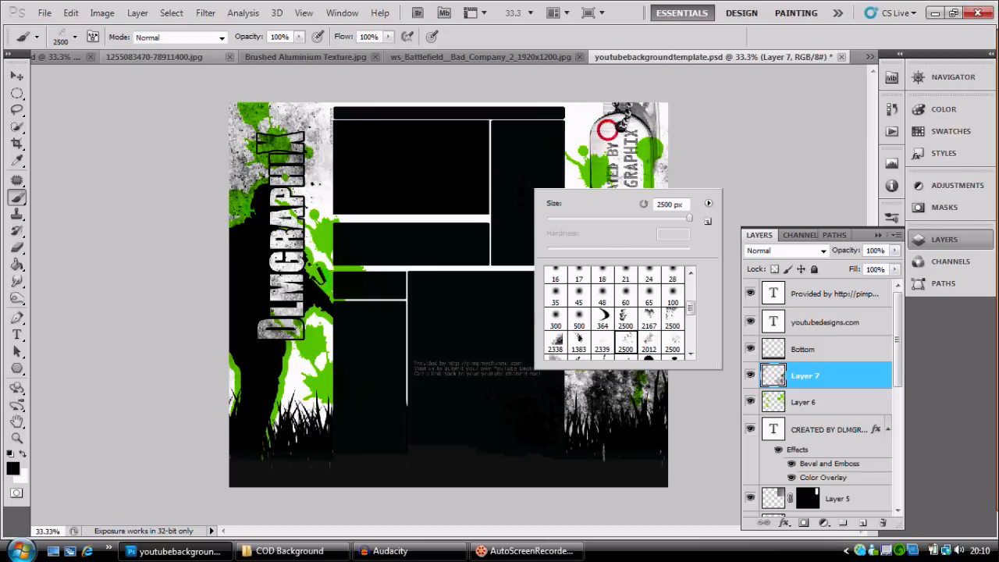
key("Return")
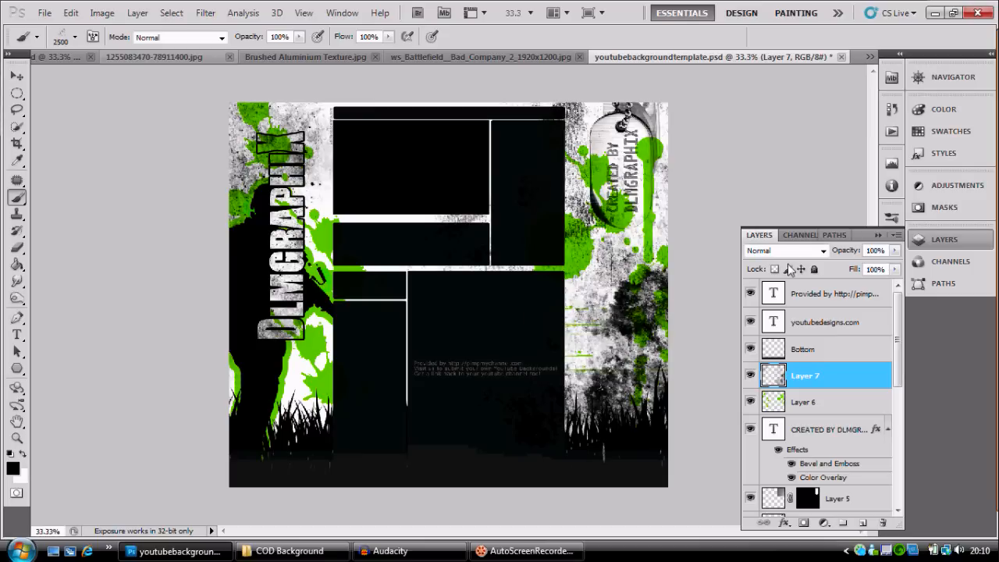
left_click_drag(809, 381, 812, 351)
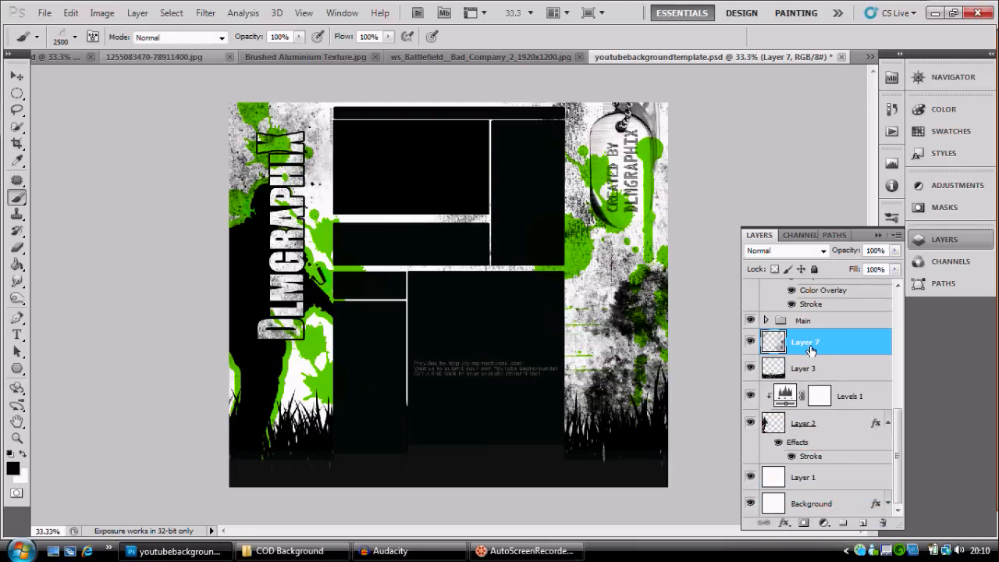
left_click_drag(811, 351, 823, 371)
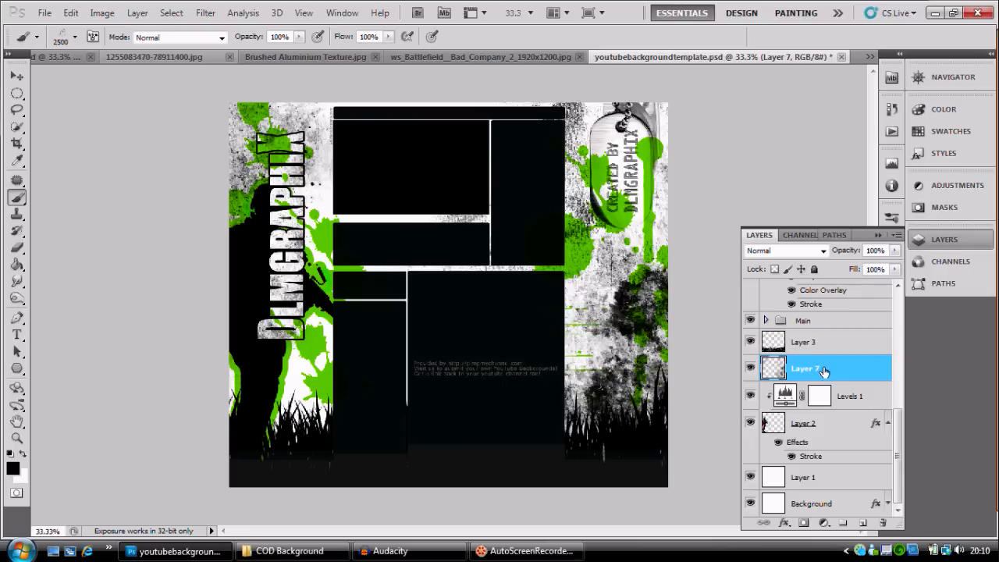
Add a new layer above Layer 6 and start a horizontal text line on the canvas just below the dog tag.
scroll(824, 367, "up", 6)
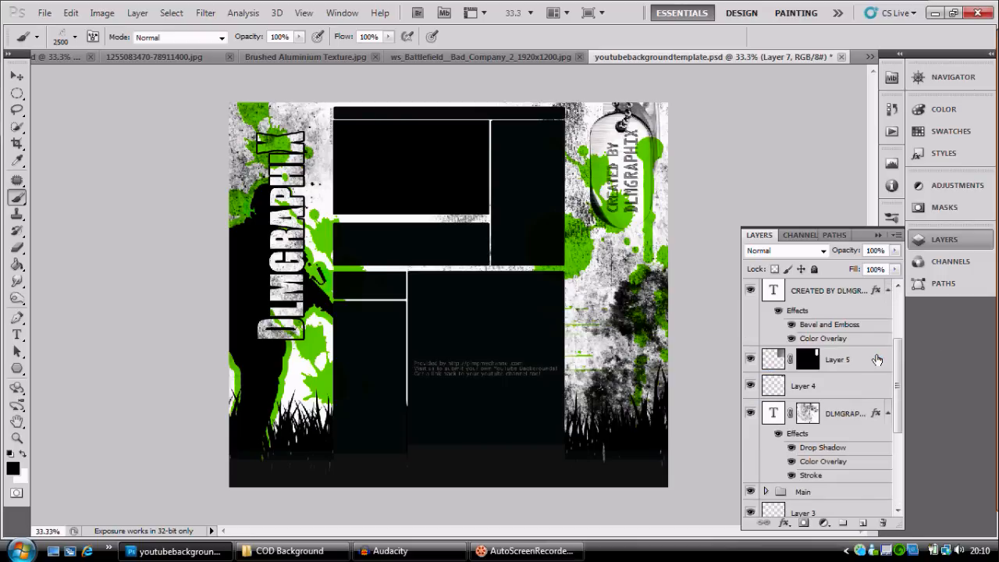
left_click(826, 372)
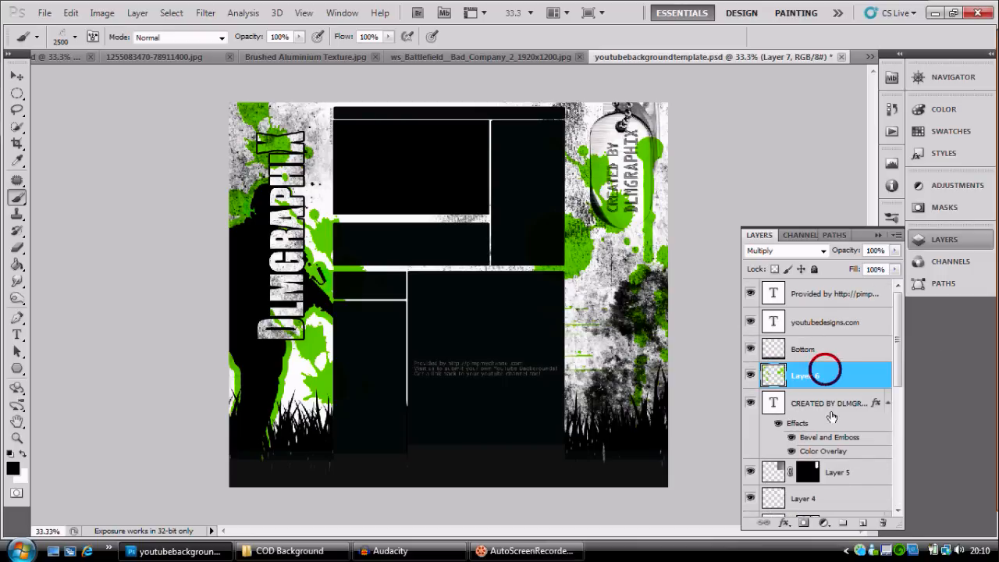
left_click(867, 523)
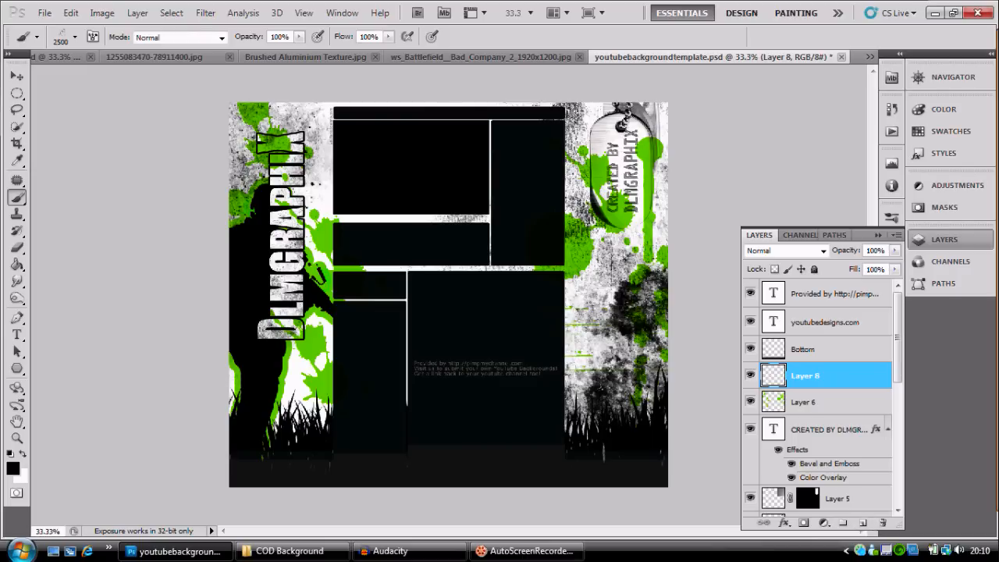
left_click(18, 331)
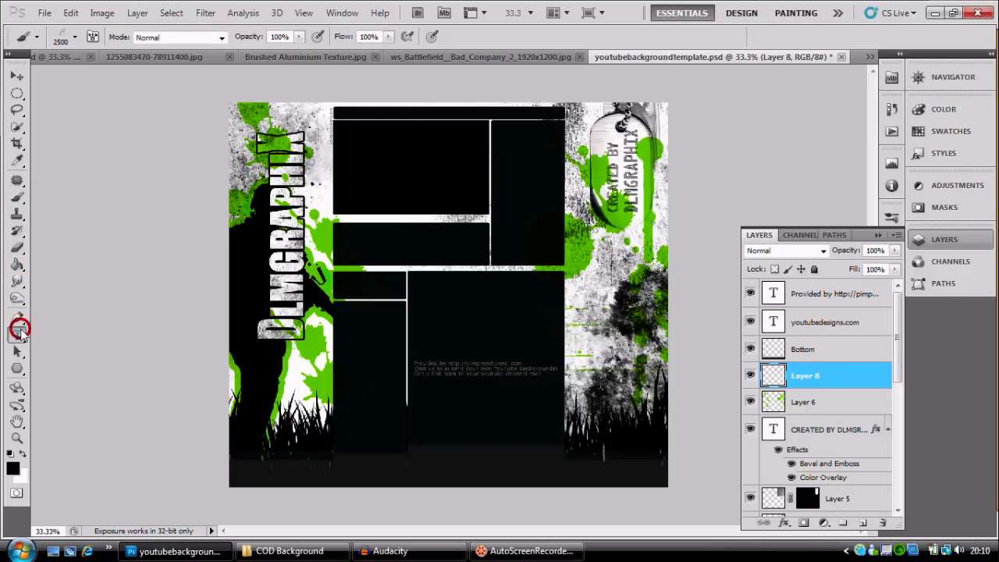
left_click(576, 267)
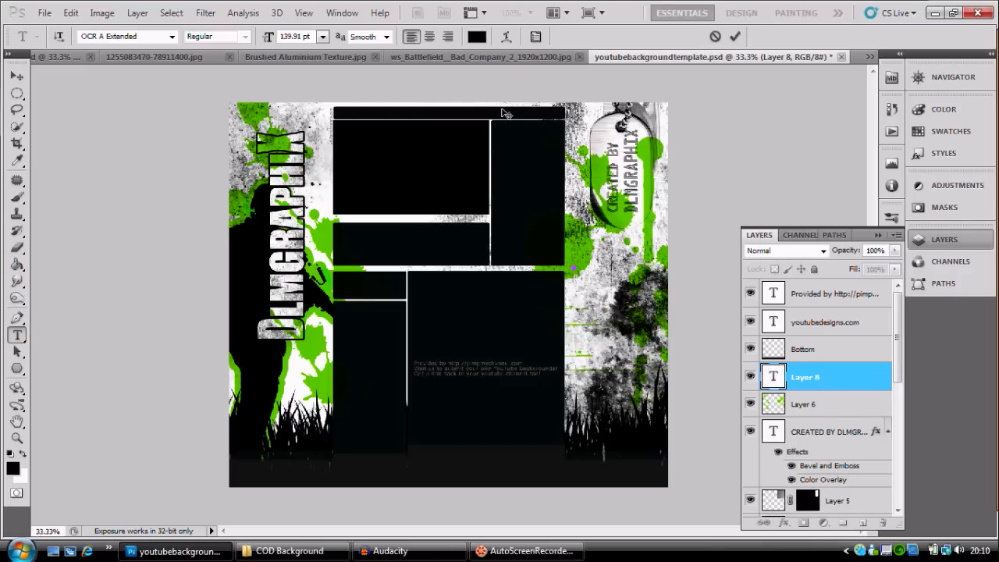
Set the color of the new text to bright green (00ff06).
left_click(477, 37)
mouse_move(763, 310)
left_mouse_down()
mouse_move(770, 337)
mouse_move(770, 319)
left_mouse_up()
left_click_drag(723, 212, 744, 193)
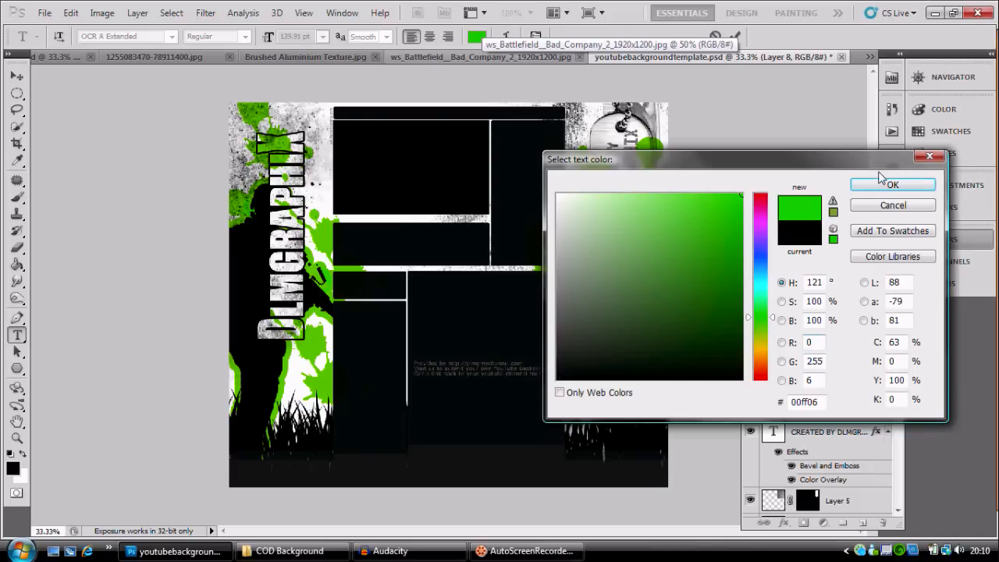
left_click(892, 185)
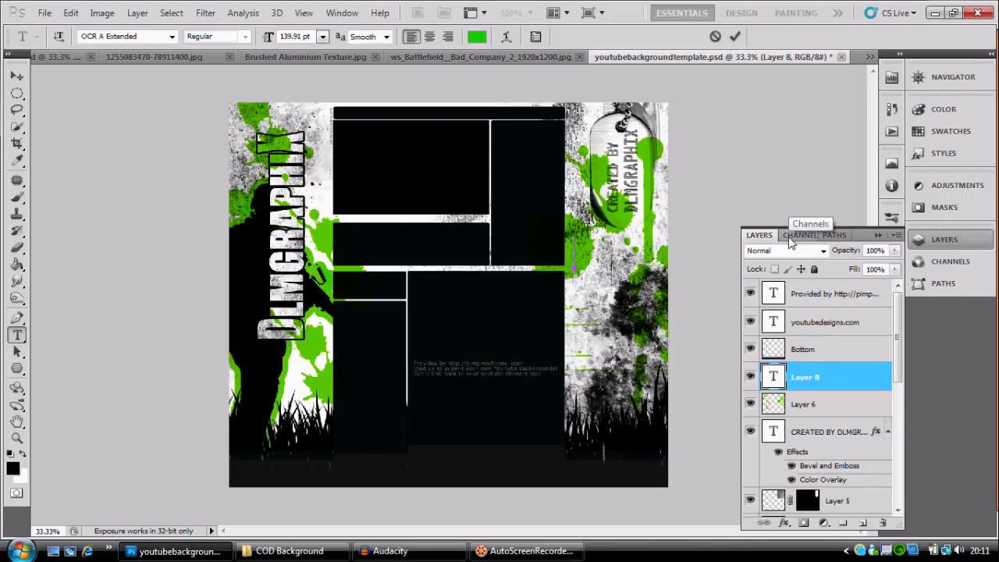
Enter the text TUTORIALS below the dog tag and set its size to 65.91 pt with tracking of -20.
type("Yout")
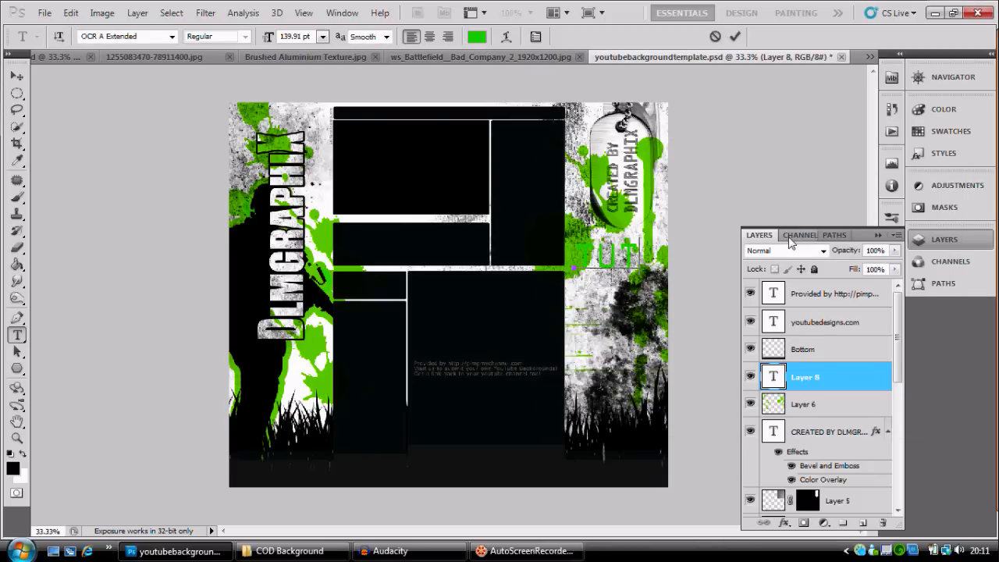
type("ube")
key("ctrl+a")
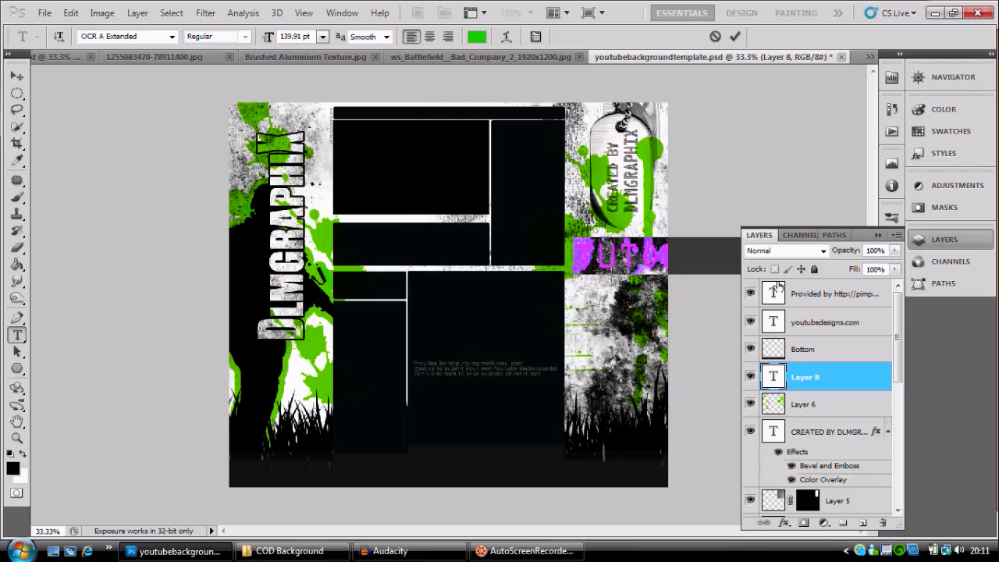
left_click(921, 240)
left_click(893, 294)
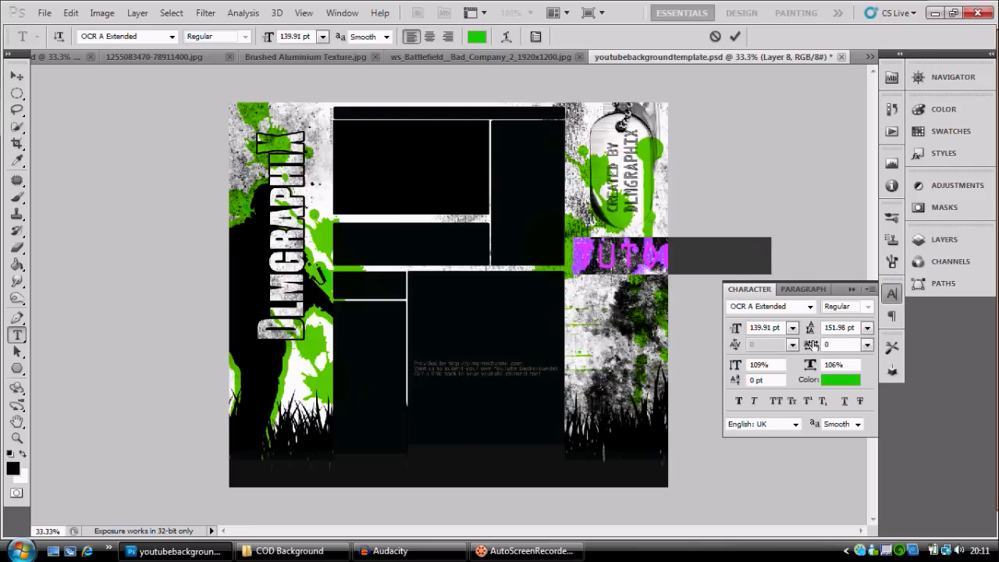
left_click_drag(811, 349, 808, 349)
left_click_drag(735, 329, 687, 355)
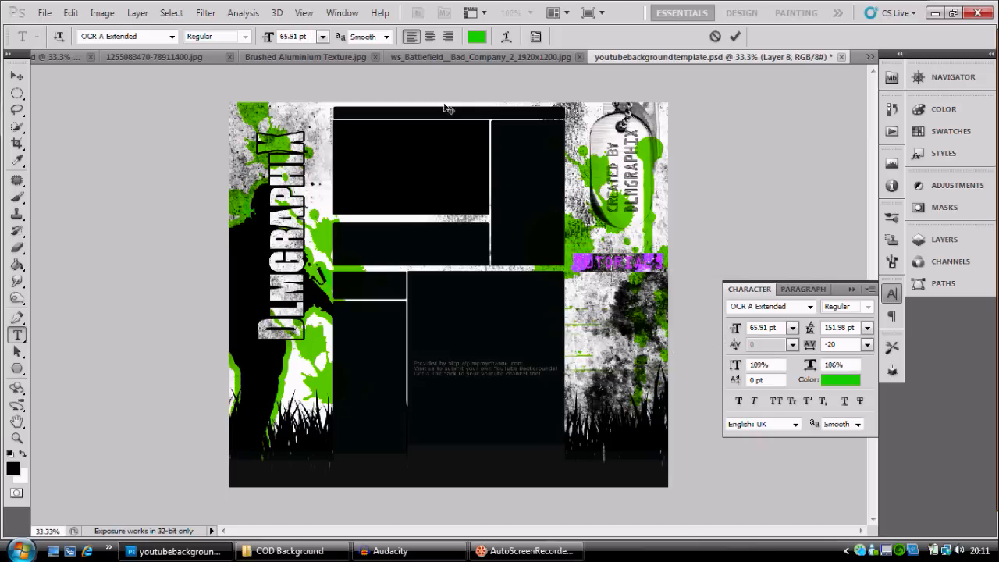
Change the color of the TUTORIALS text to black (000000).
left_click(847, 380)
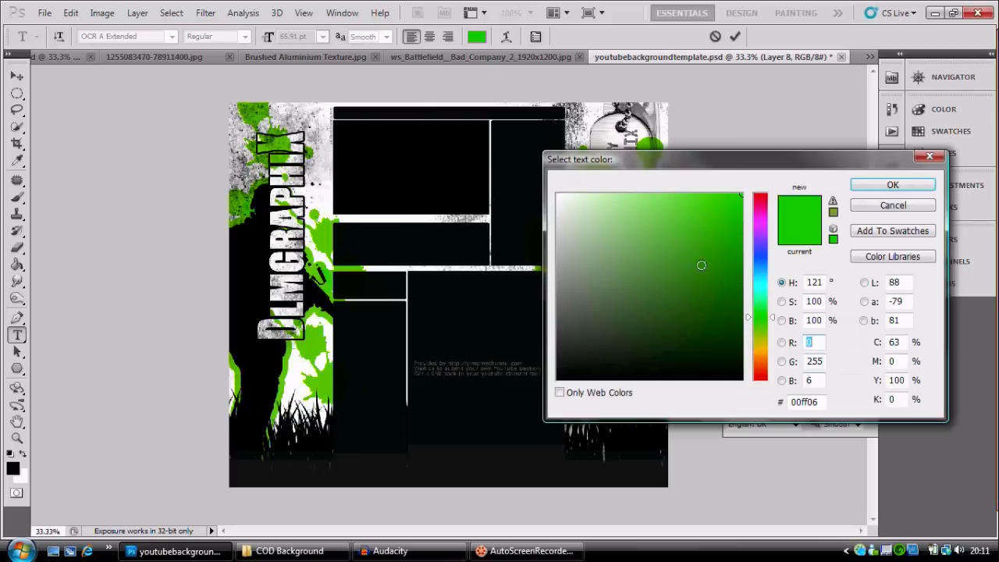
left_click_drag(695, 272, 561, 386)
left_click(883, 184)
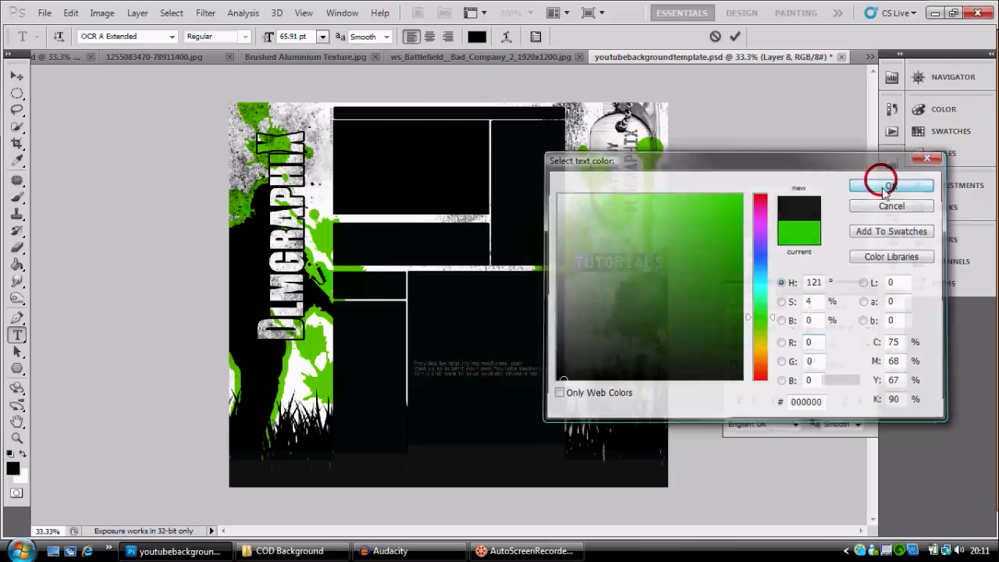
left_click(662, 270)
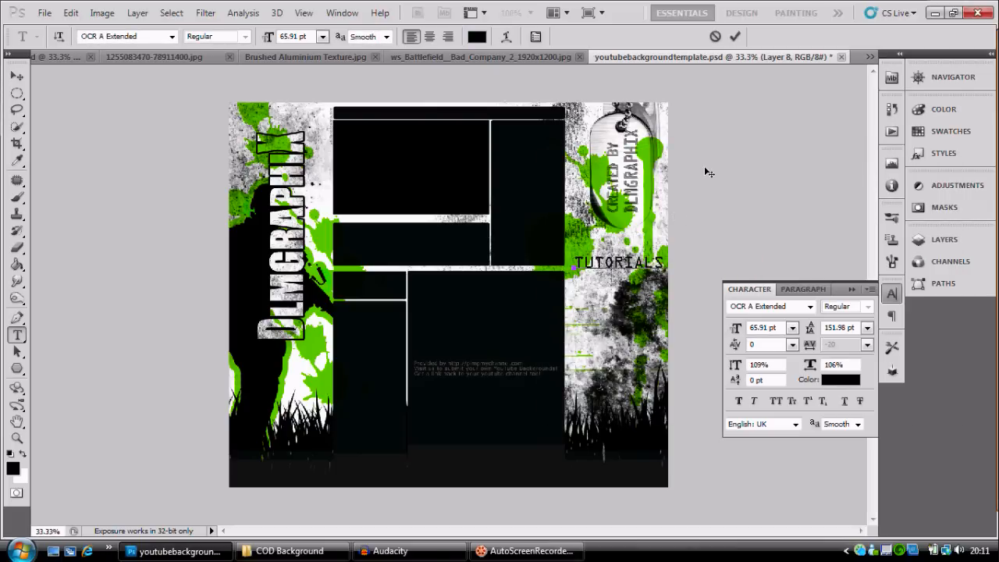
left_click(937, 186)
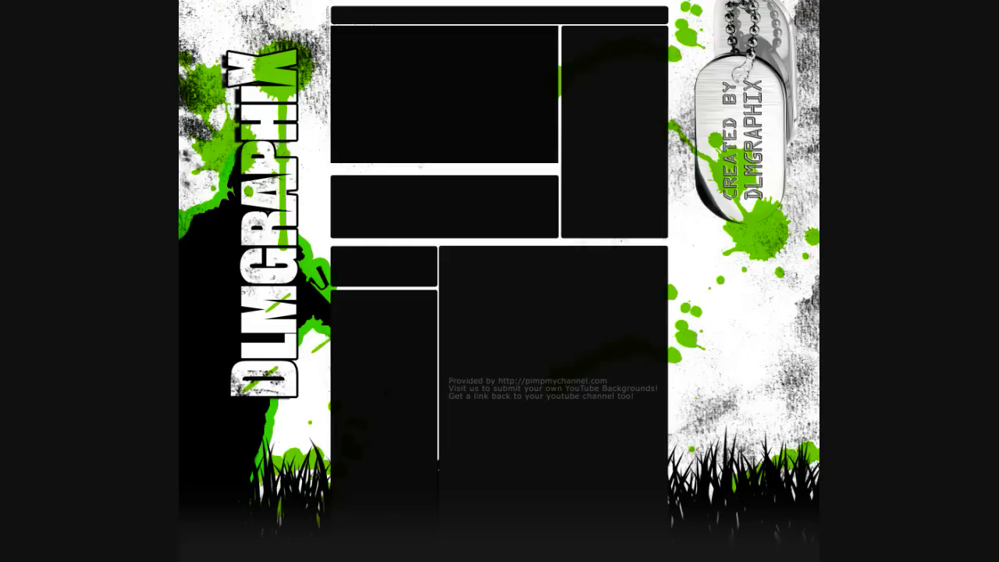